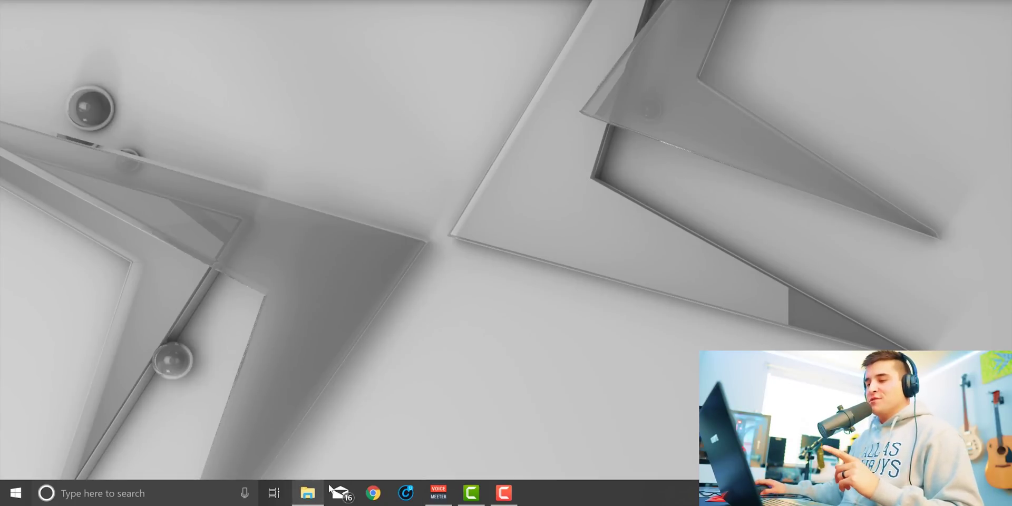
- Open the Transition Tut folder and look over the Funny Dance, Island, Keno Dance and Step files
click(307, 492)
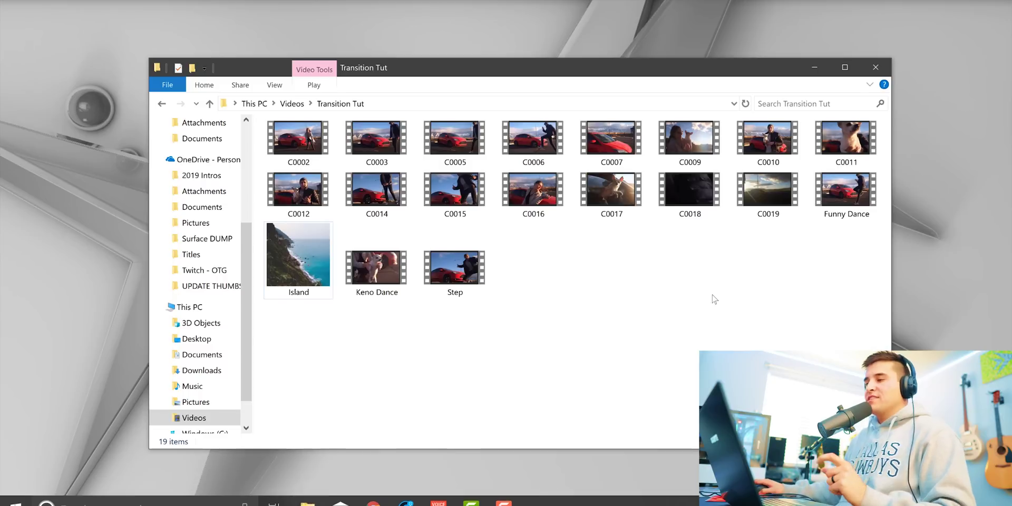
click(846, 191)
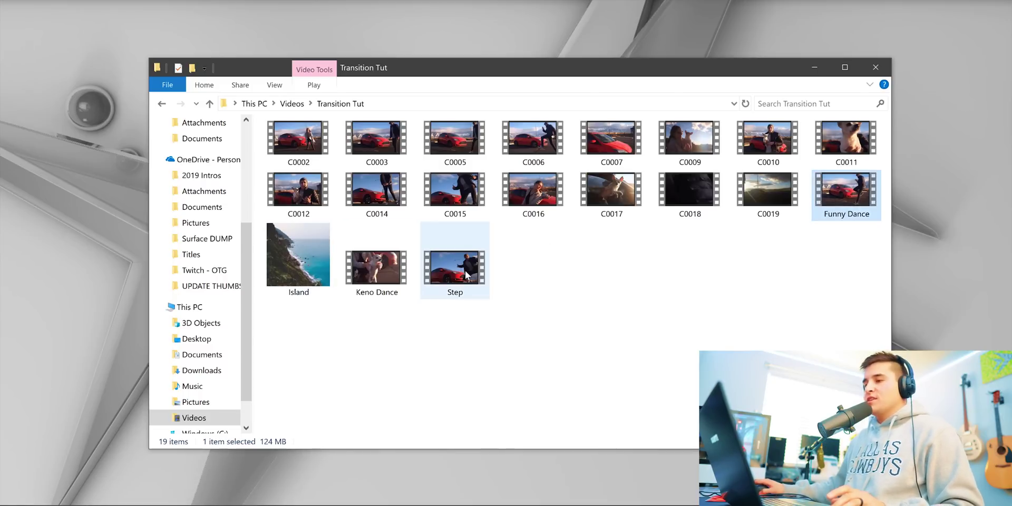
shift+click(465, 271)
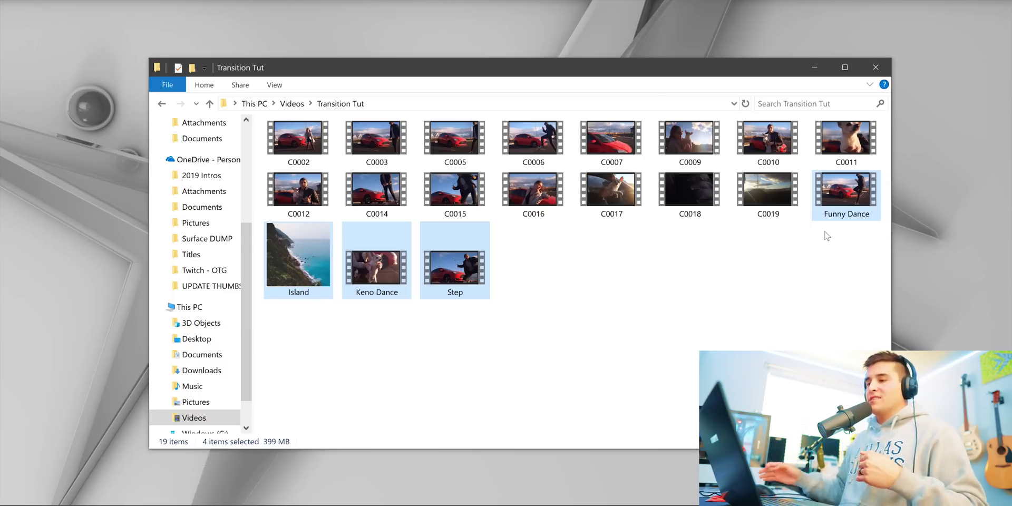
click(615, 272)
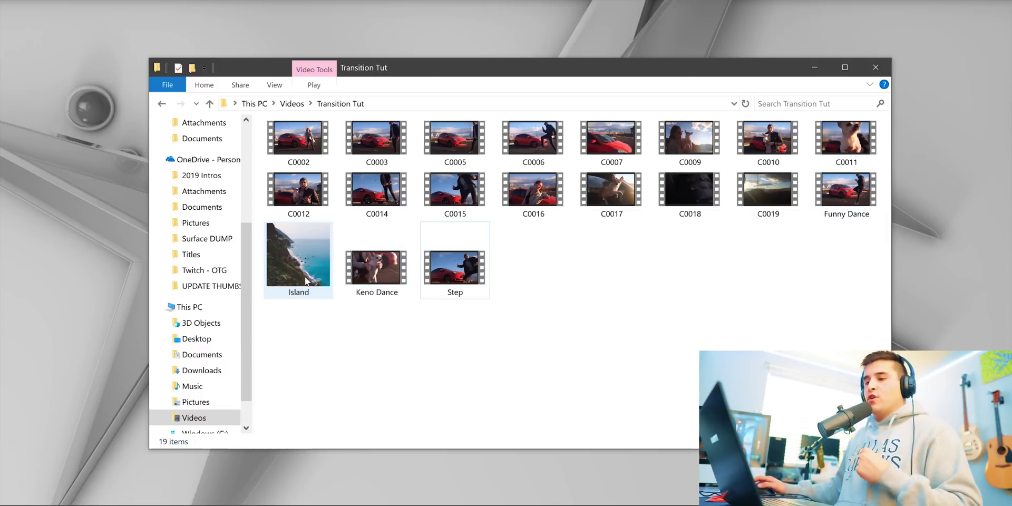
click(306, 281)
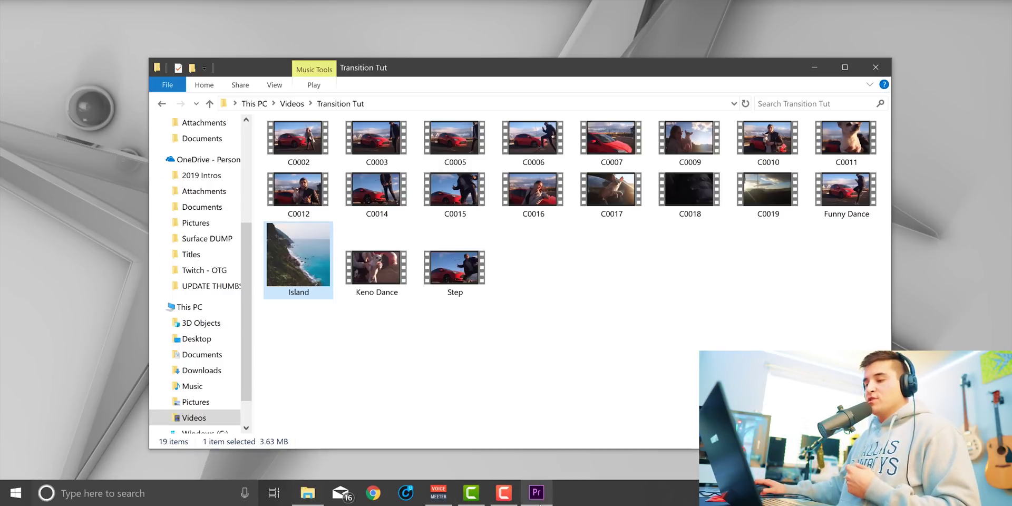
- Switch to Premiere Pro and create a new project named Slide Seq
click(536, 492)
click(108, 184)
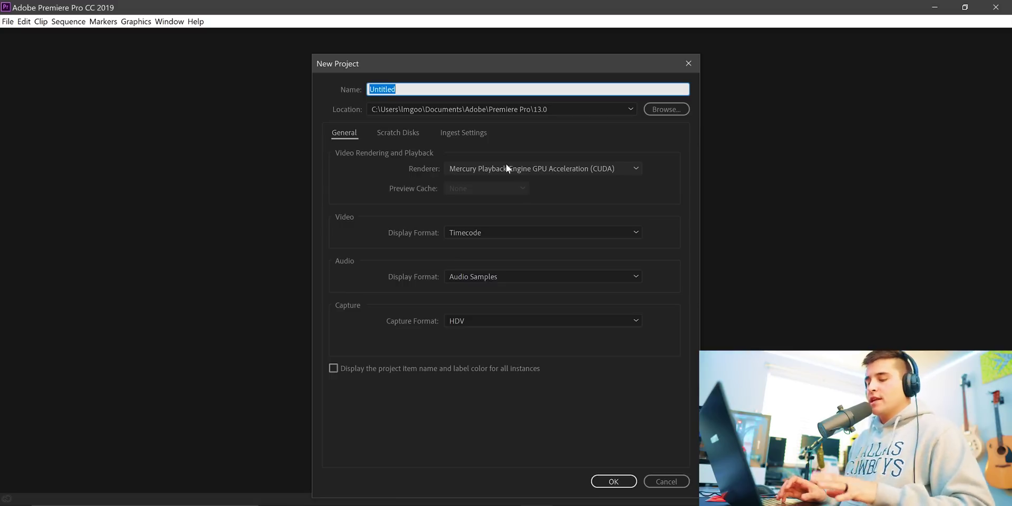
text(Subtitles)
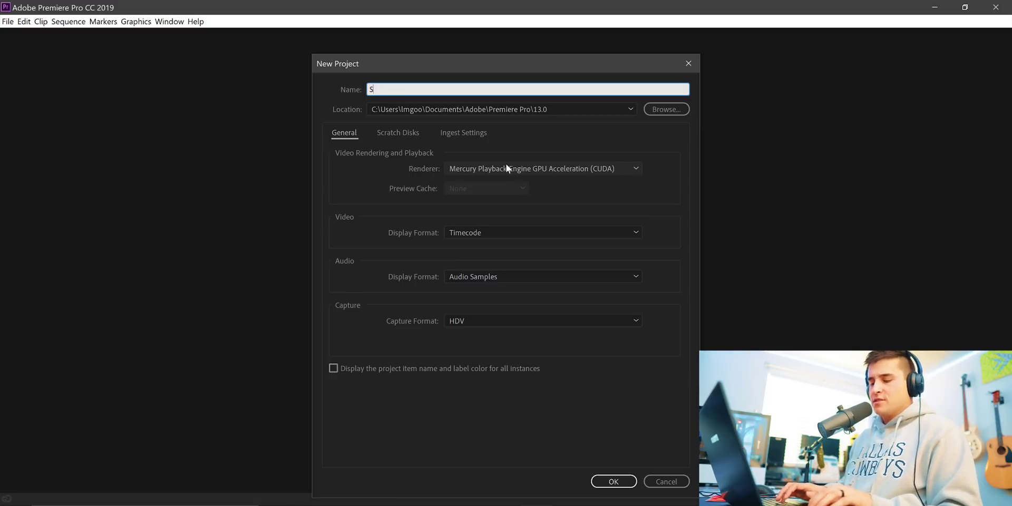
click(617, 481)
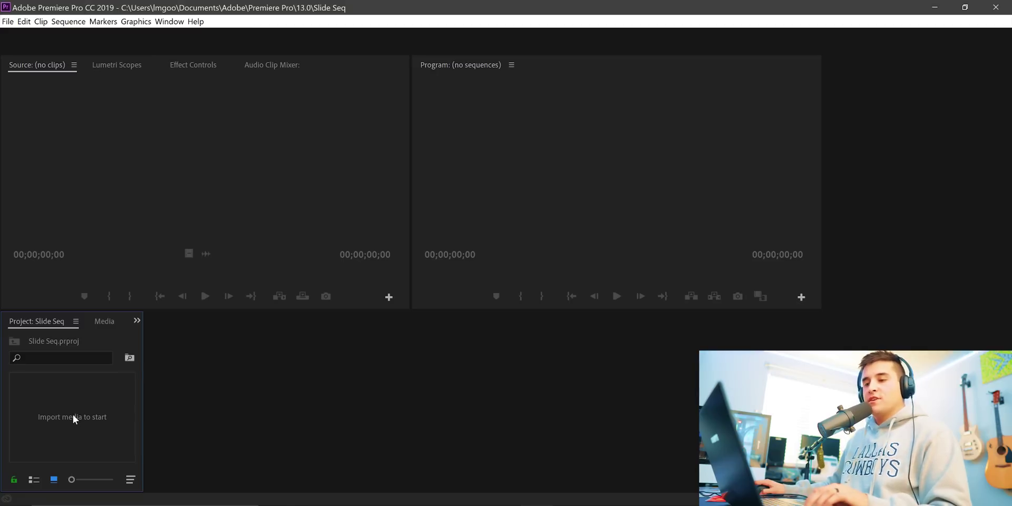
- Import Funny Dance, Island, Keno Dance and Step from the Transition Tut folder and create a sequence from them
double_click(94, 428)
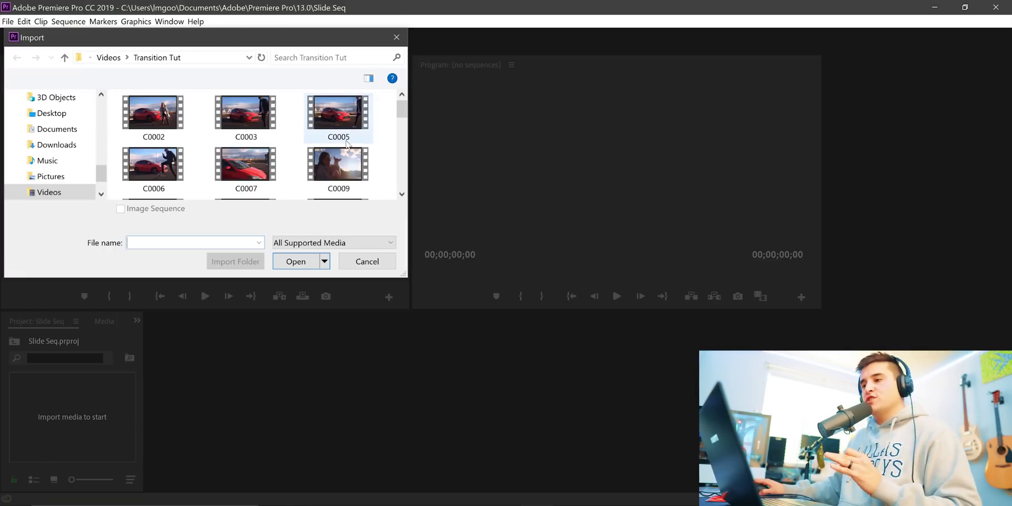
scroll(348, 158, down, 10)
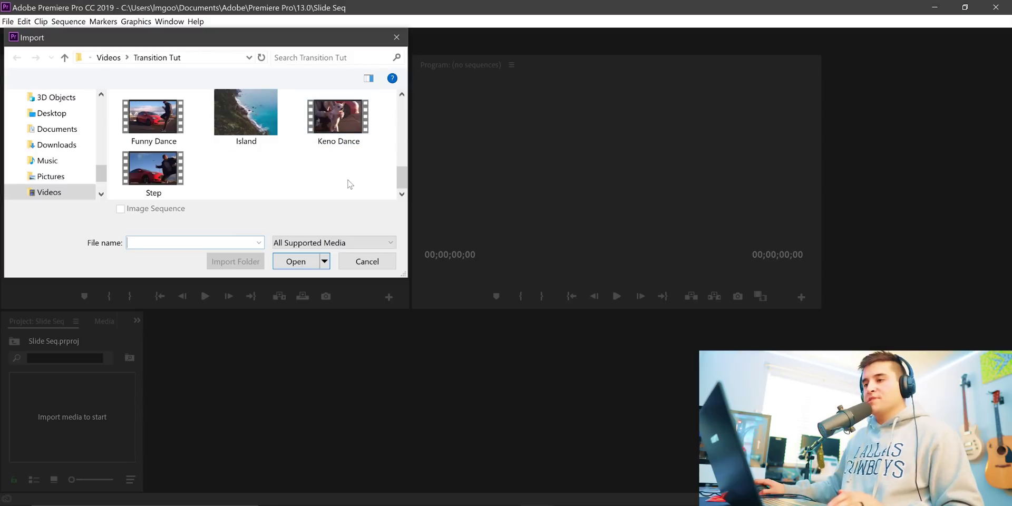
drag(348, 184, 128, 117)
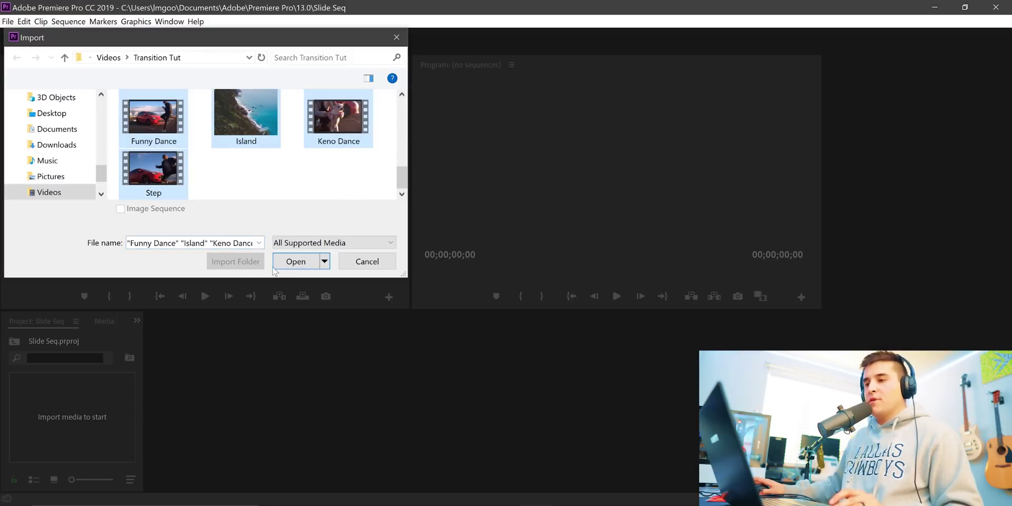
click(292, 259)
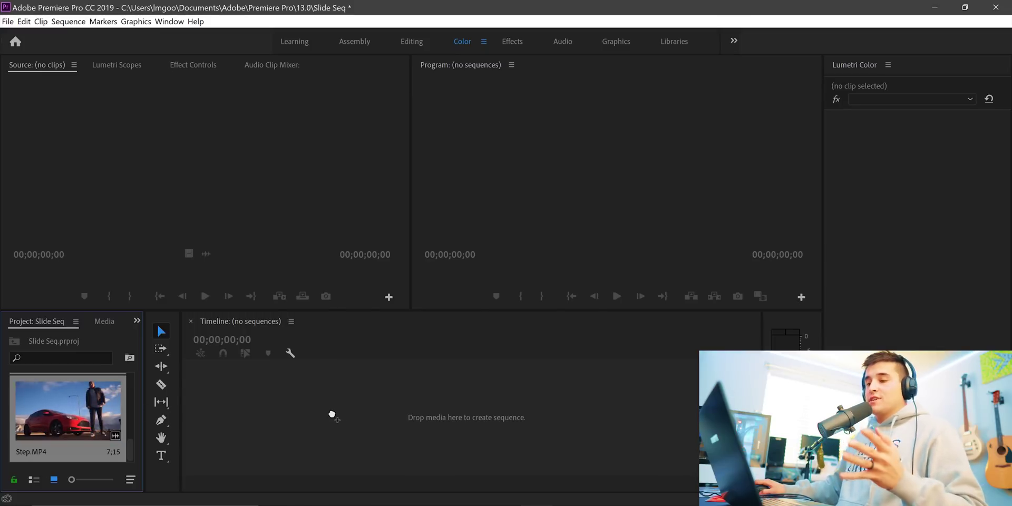
drag(329, 415, 330, 415)
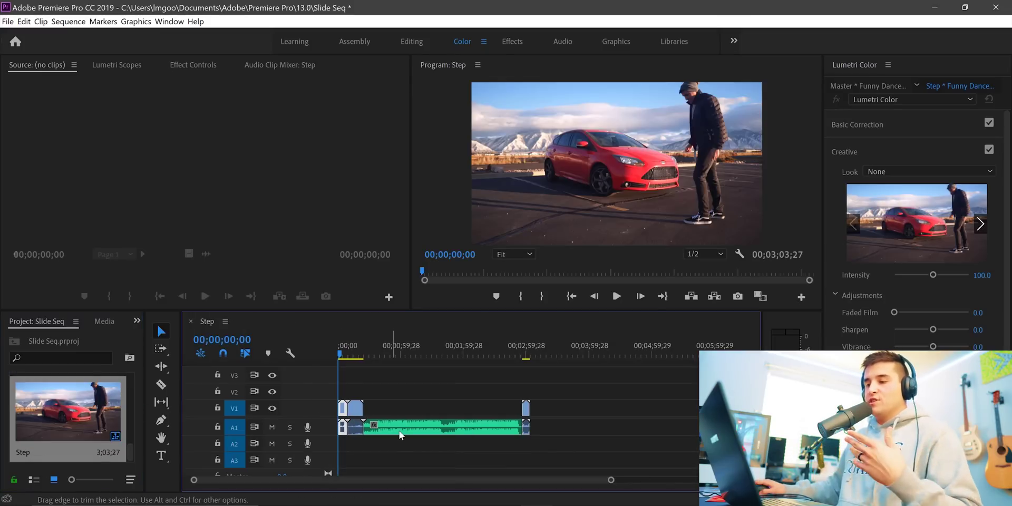
- Move the Island audio to track A2 beyond the video clips and place Step directly after Keno Dance
drag(400, 431, 593, 447)
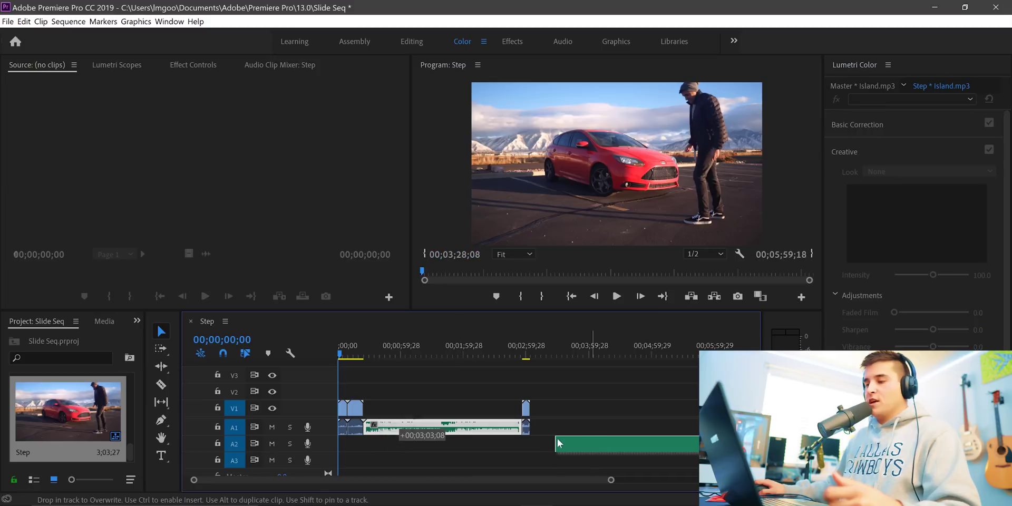
drag(526, 408, 378, 409)
- Cut Funny Dance at 00;00;02;10, ripple delete the part before it, and ripple trim its end to 00;00;01;19
key(=)
key(=)
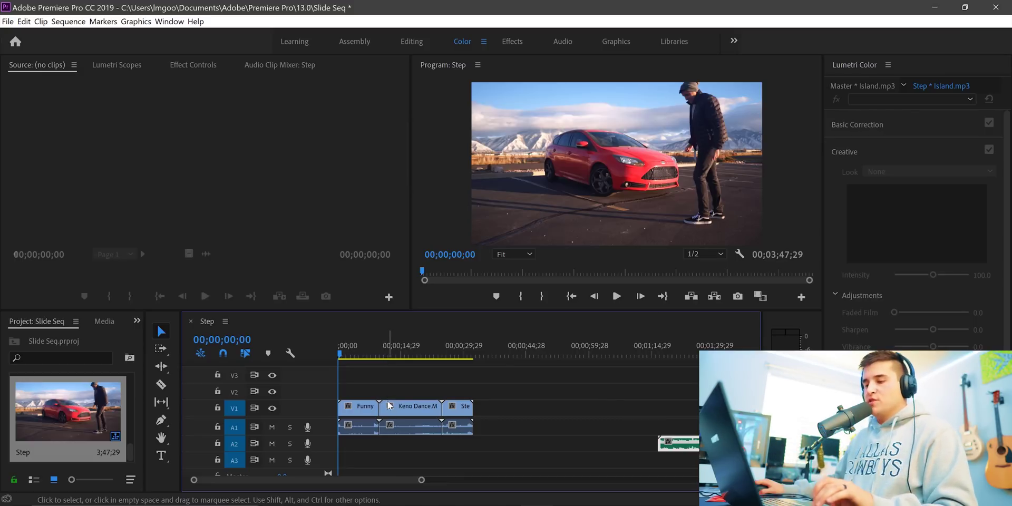
key(=)
key(=)
drag(341, 353, 377, 360)
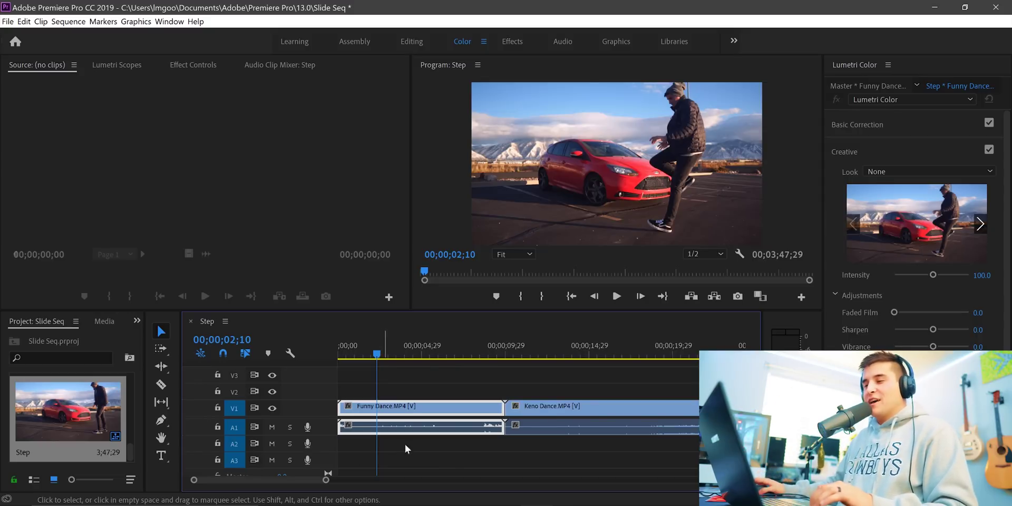
key(ctrl+k)
click(356, 407)
key(shift+Delete)
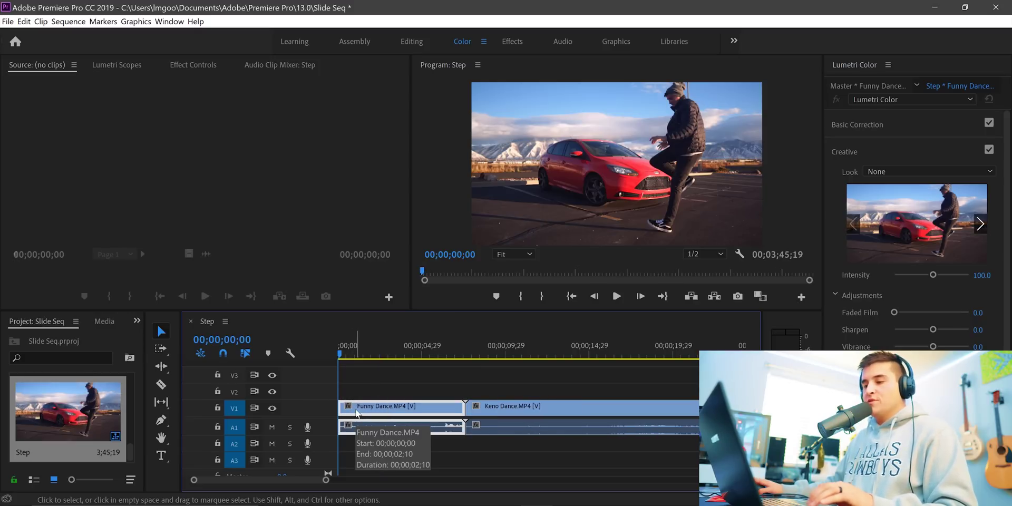
drag(345, 353, 368, 358)
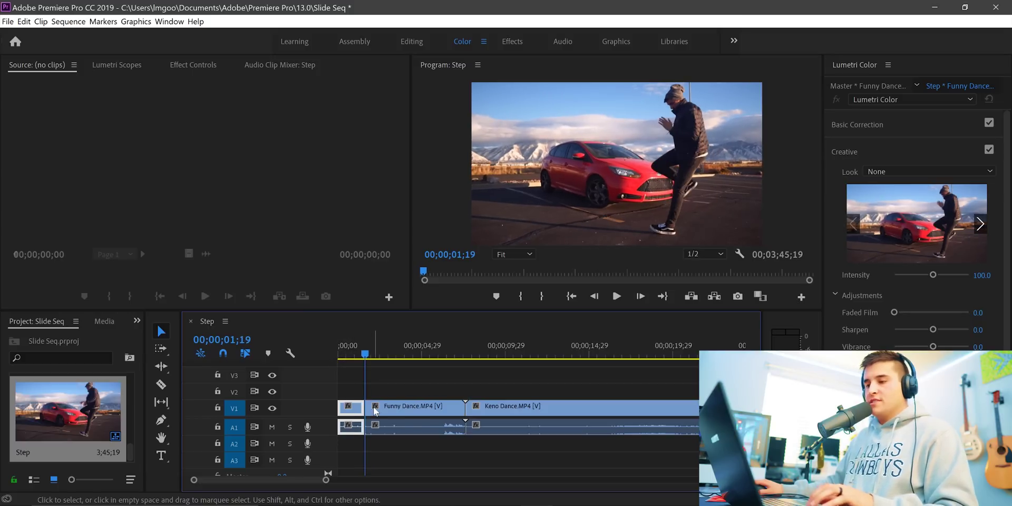
key(w)
- Ripple trim the start and the end of the Keno Dance clip so only a short section remains
click(391, 409)
drag(401, 353, 451, 352)
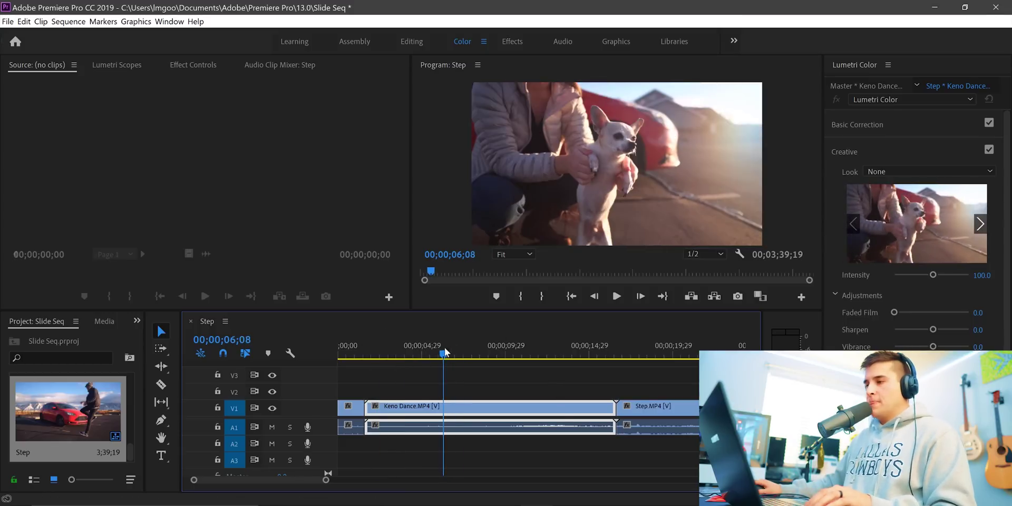
key(q)
click(402, 353)
key(w)
- Ripple trim the end of the Step clip to 00;00;05;00 and step the playhead back to 00;00;04;07
click(437, 424)
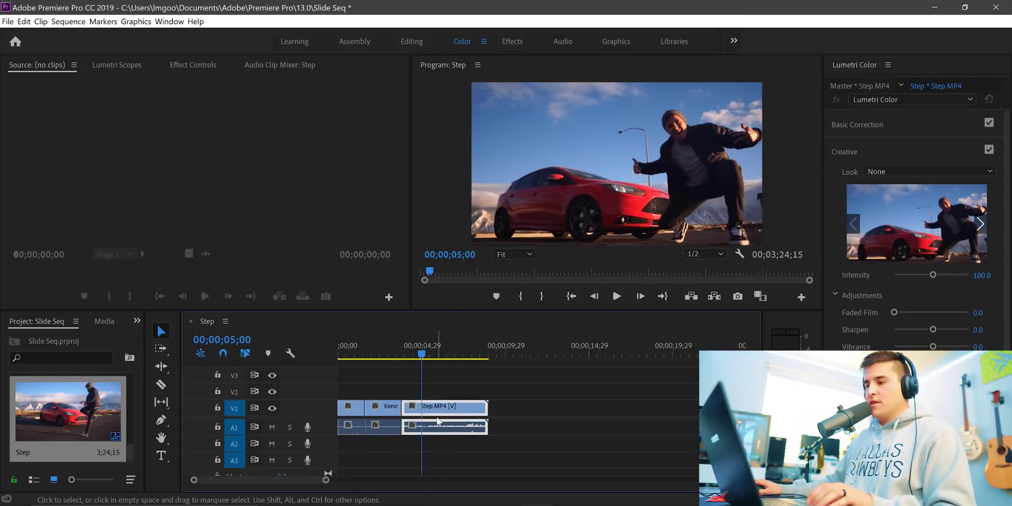
key(w)
key(Left)
key(Left)
key(Left)
key(Left)
key(Left)
key(Left)
key(Left)
key(Left)
key(Left)
key(Left)
key(Left)
key(Left)
key(Left)
key(Left)
key(Left)
key(Left)
key(Left)
key(Left)
key(Left)
key(Left)
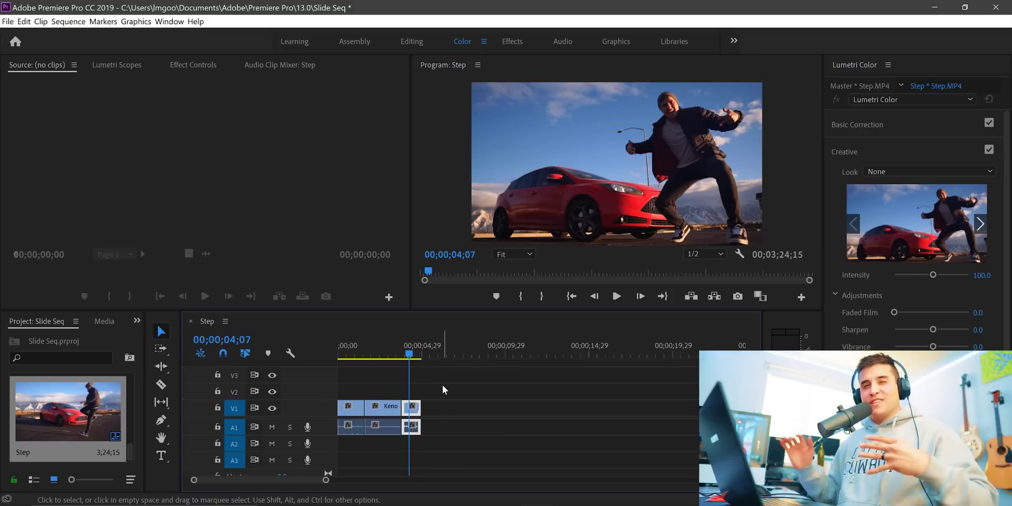
- Unlink the audio from all three video clips and delete their audio on track A1
drag(477, 393, 338, 415)
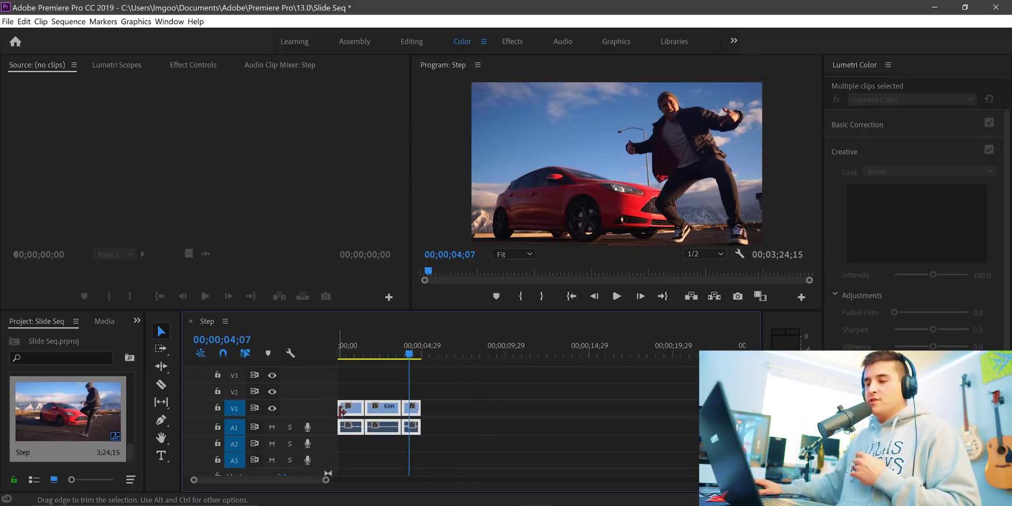
key(=)
key(=)
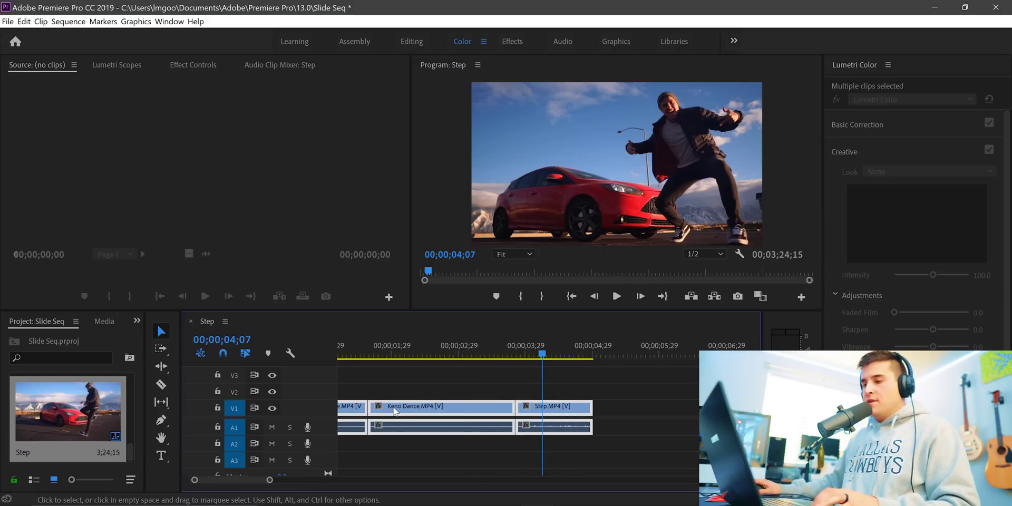
right_click(397, 405)
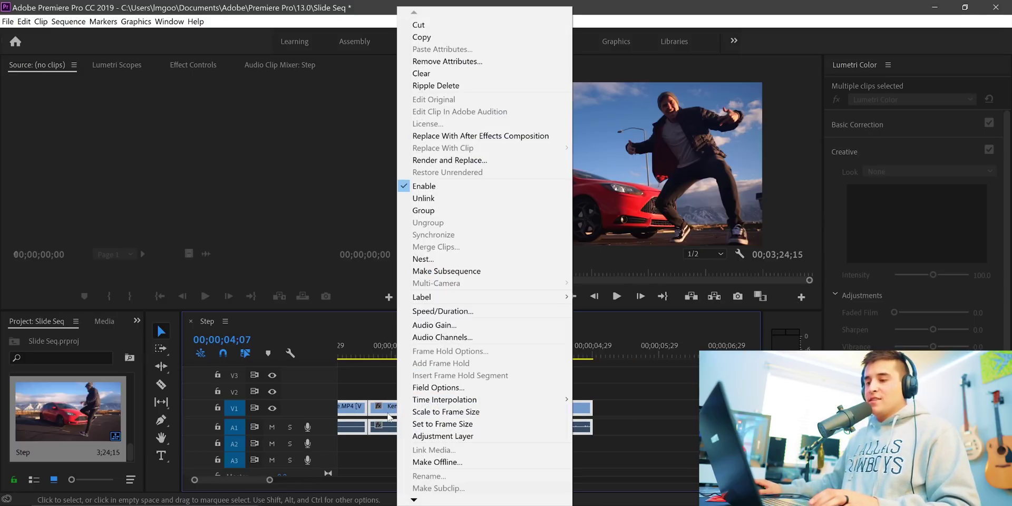
click(429, 199)
drag(642, 434, 419, 453)
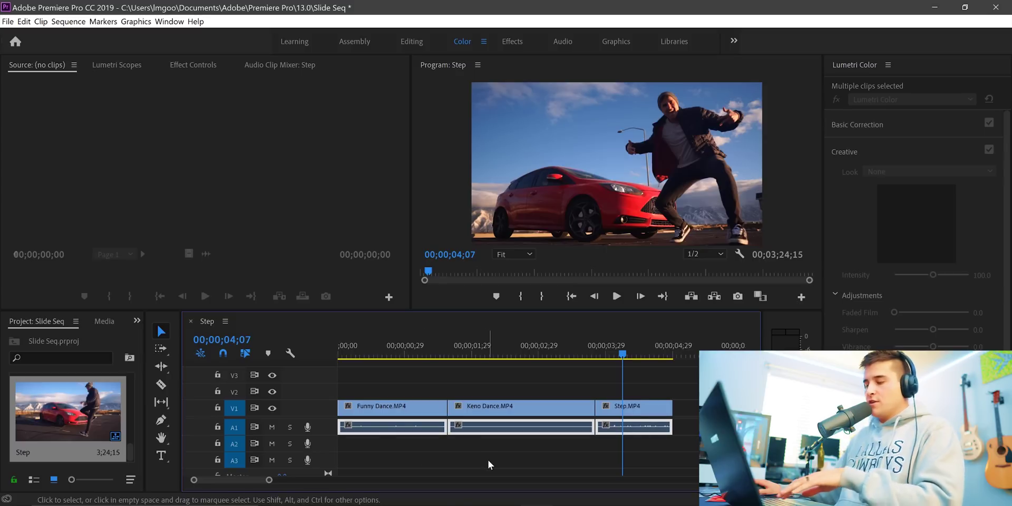
key(Delete)
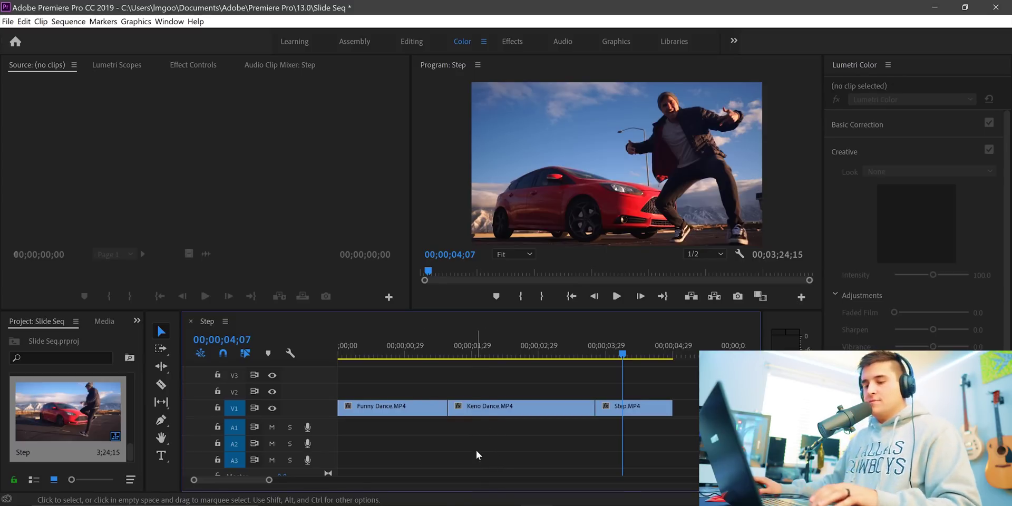
- Return the playhead to the sequence start and stagger the clips, with Keno Dance on V2 and Step on V3
key(minus)
key(equal)
key(Up)
key(Up)
key(Up)
drag(477, 410, 632, 373)
- Slow the Funny Dance clip on V1 to 30% speed
right_click(418, 408)
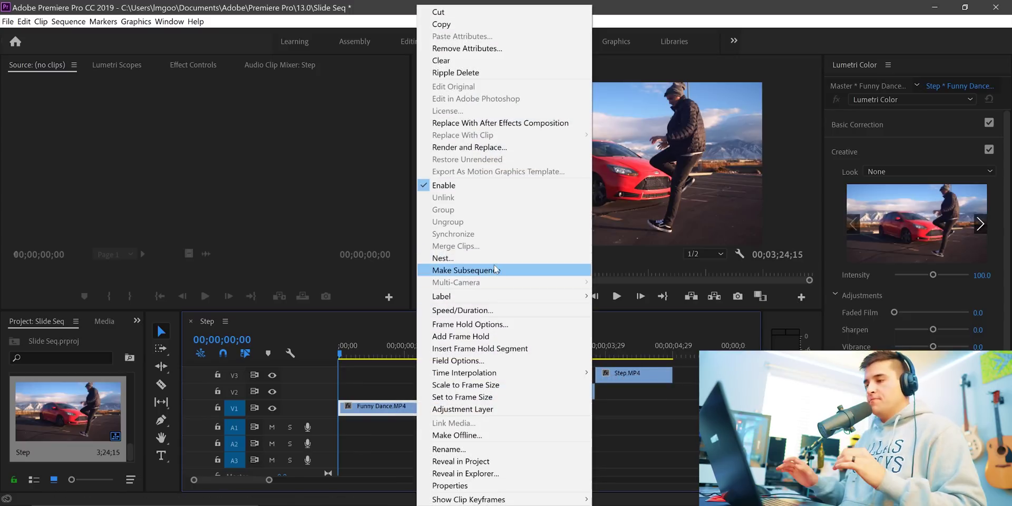
click(500, 309)
text(30)
key(Return)
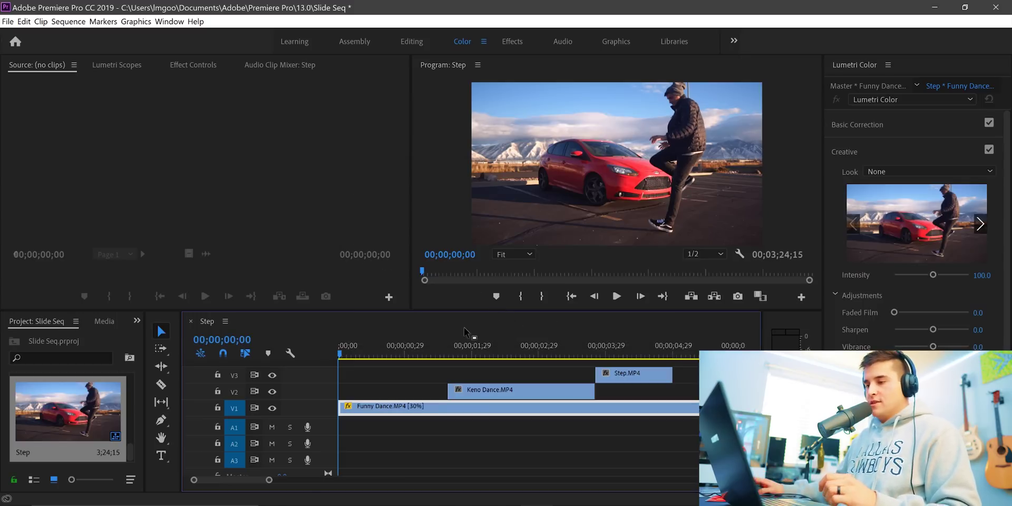
- Shorten the end of Funny Dance to about 00;00;03;21 and start Keno Dance on V2 right where it ends
drag(478, 391, 709, 375)
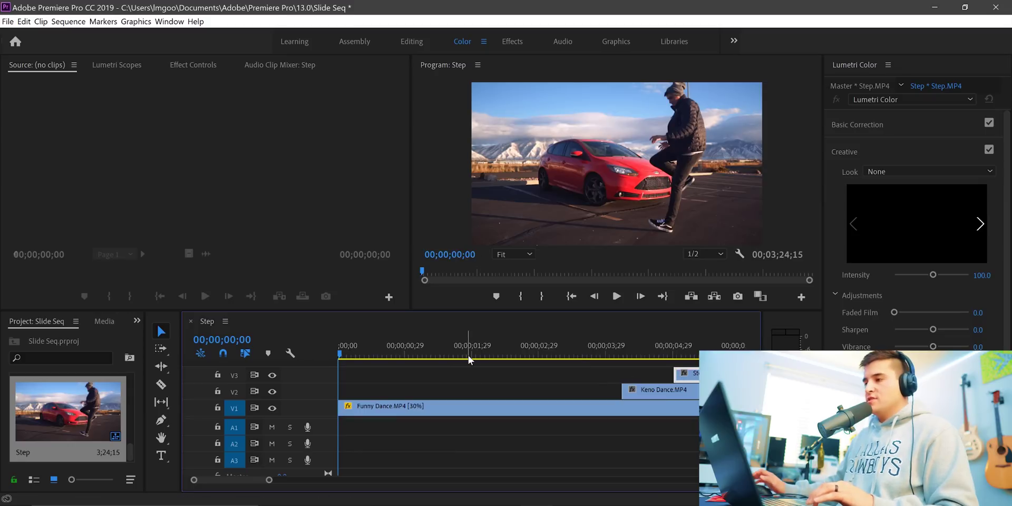
key(space)
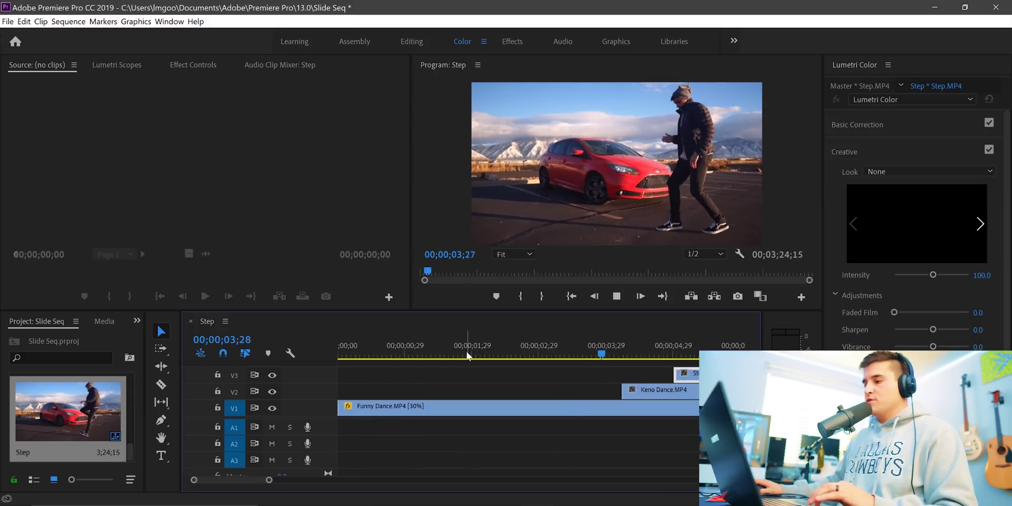
click(526, 388)
drag(688, 415, 585, 409)
drag(653, 400, 615, 392)
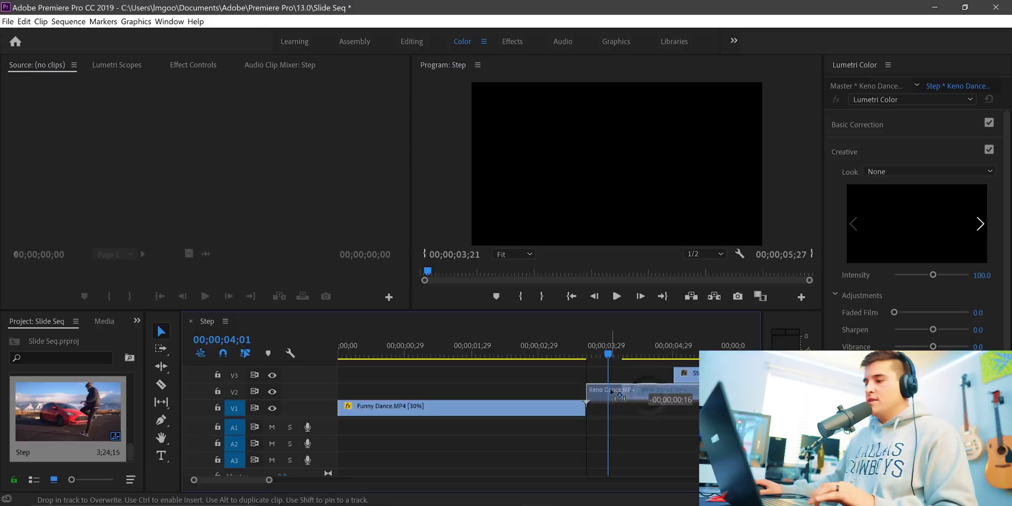
- Slow the Keno Dance clip on V2 to 50% speed and play back the sequence
right_click(618, 394)
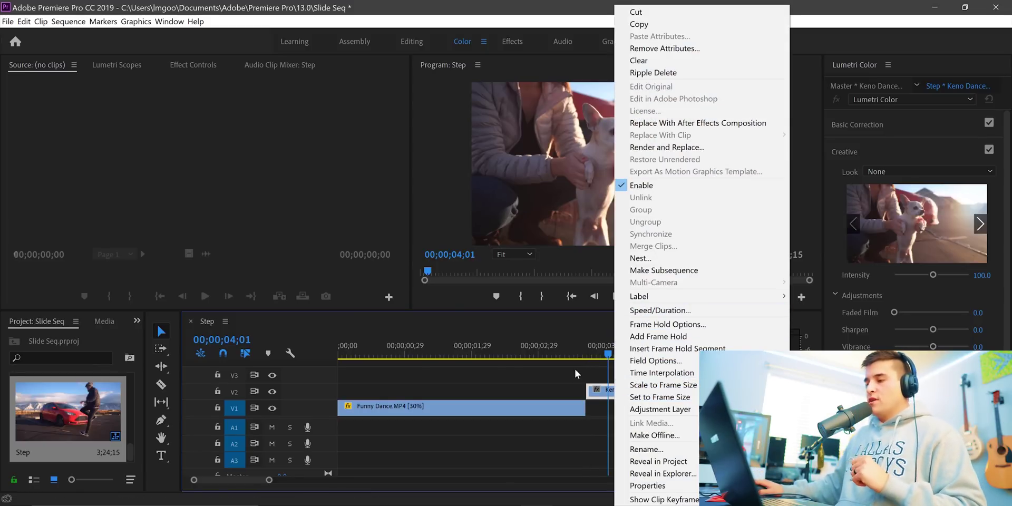
click(606, 393)
right_click(605, 392)
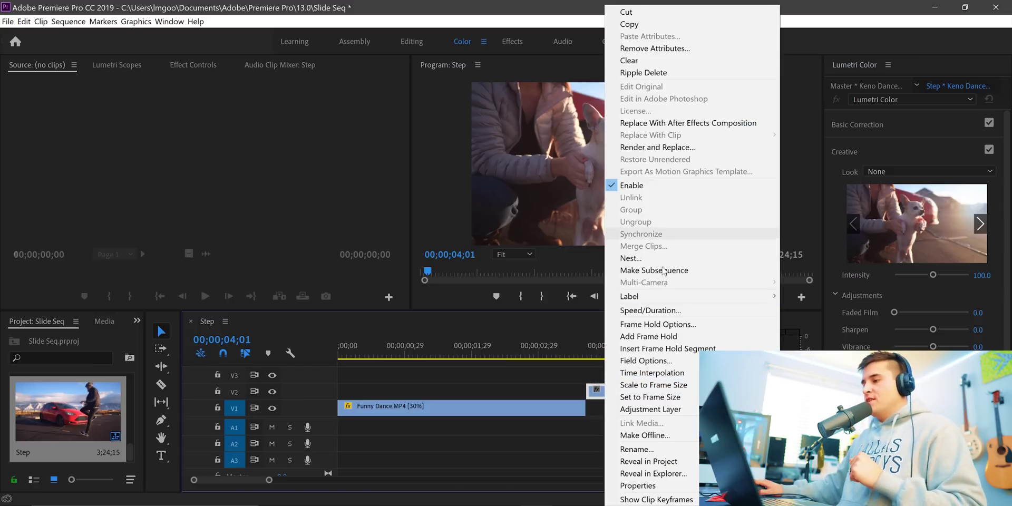
click(651, 310)
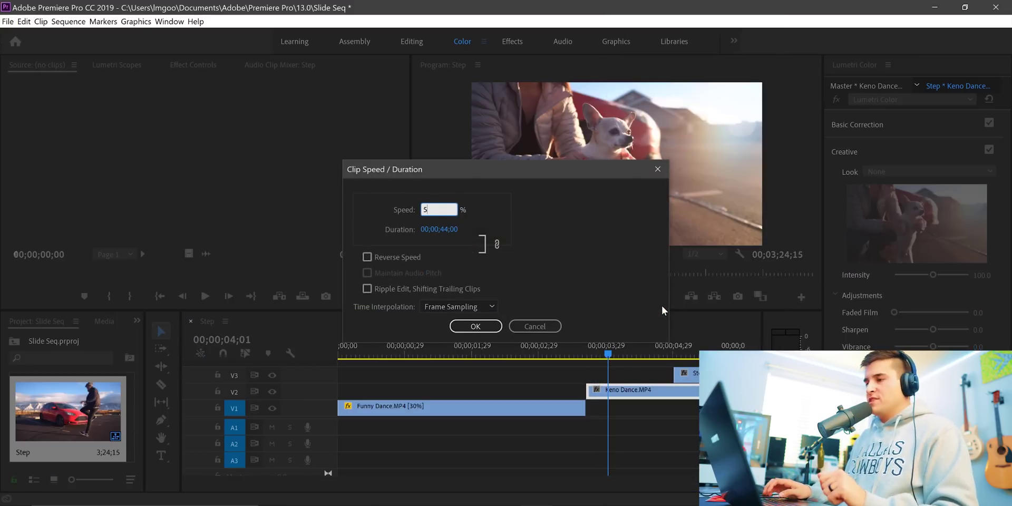
key(Return)
key(minus)
key(space)
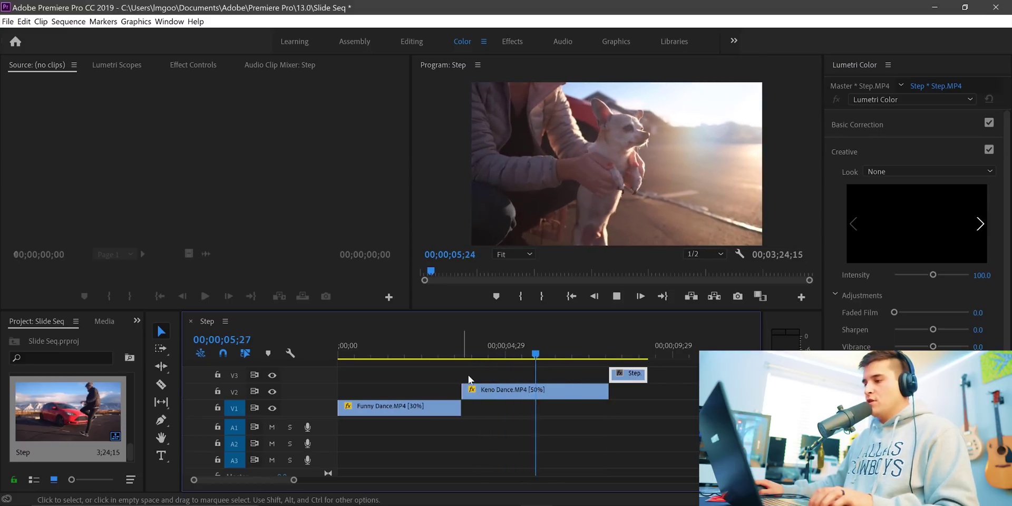
- Cut Keno Dance on V2 shortly before its end, ripple delete the leftover so Step follows directly, and resume playback
key(space)
drag(580, 393, 580, 393)
key(ctrl+k)
click(591, 393)
key(shift+Delete)
key(space)
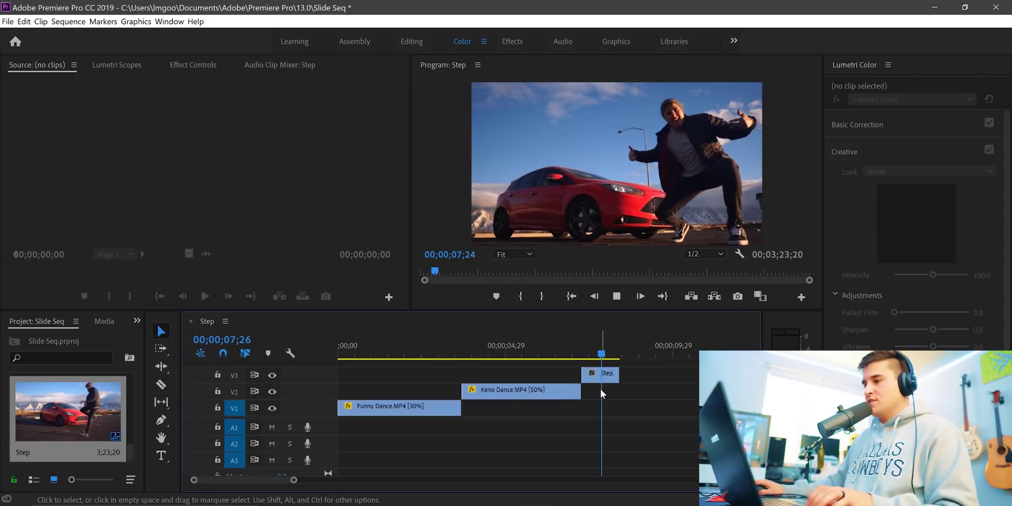
- Slow the Step clip on V3 to 30% speed and play it back
right_click(601, 375)
click(627, 312)
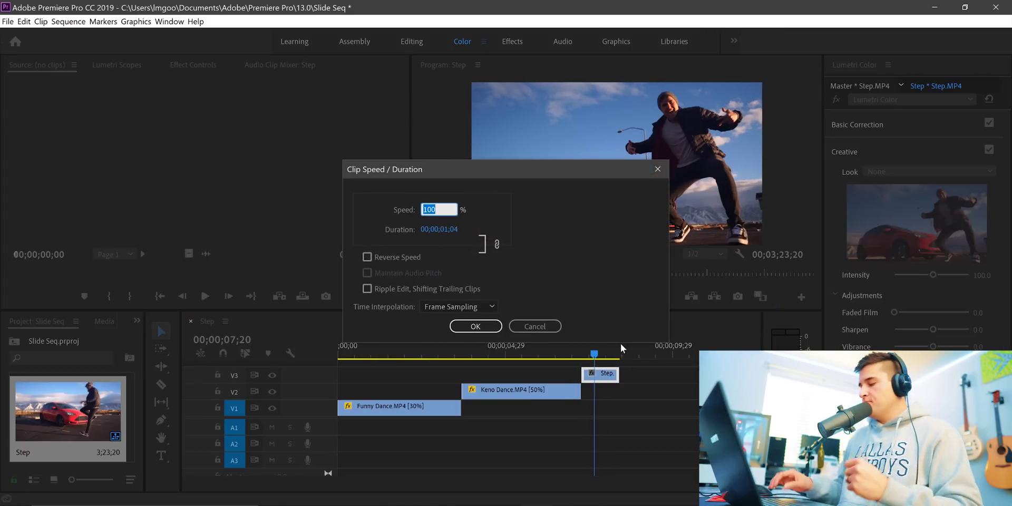
text(30)
key(Return)
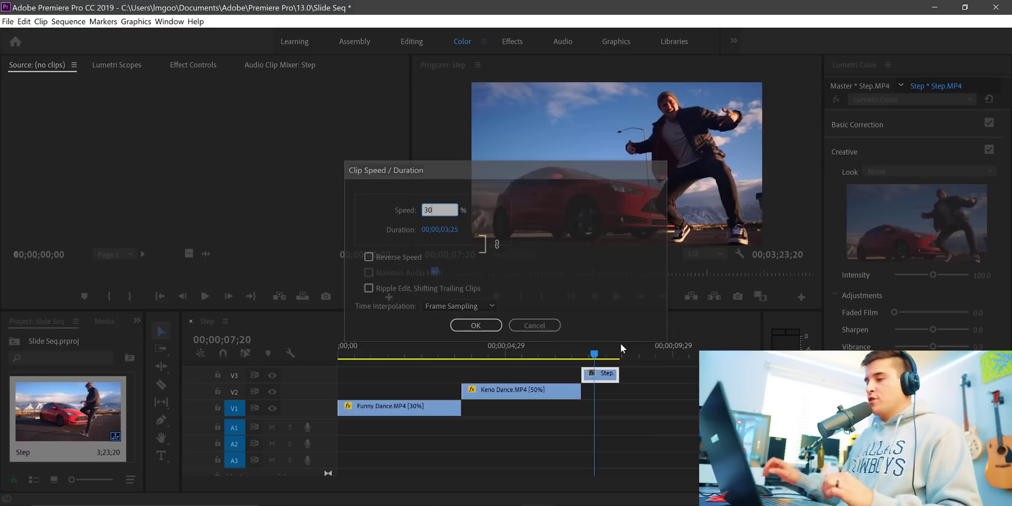
key(space)
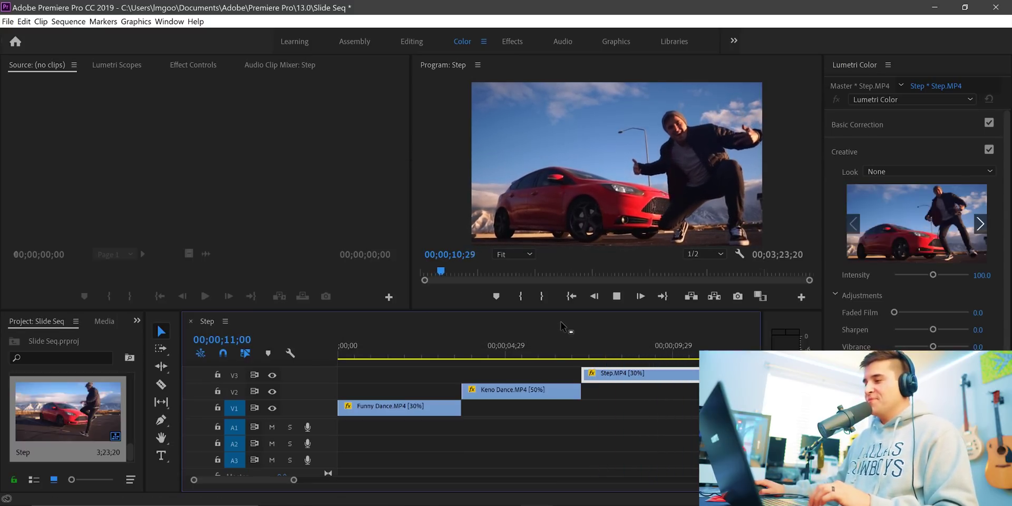
- Move Keno Dance and Step down to V1 beside Funny Dance, and return the playhead to the sequence start
key(space)
drag(514, 398, 514, 408)
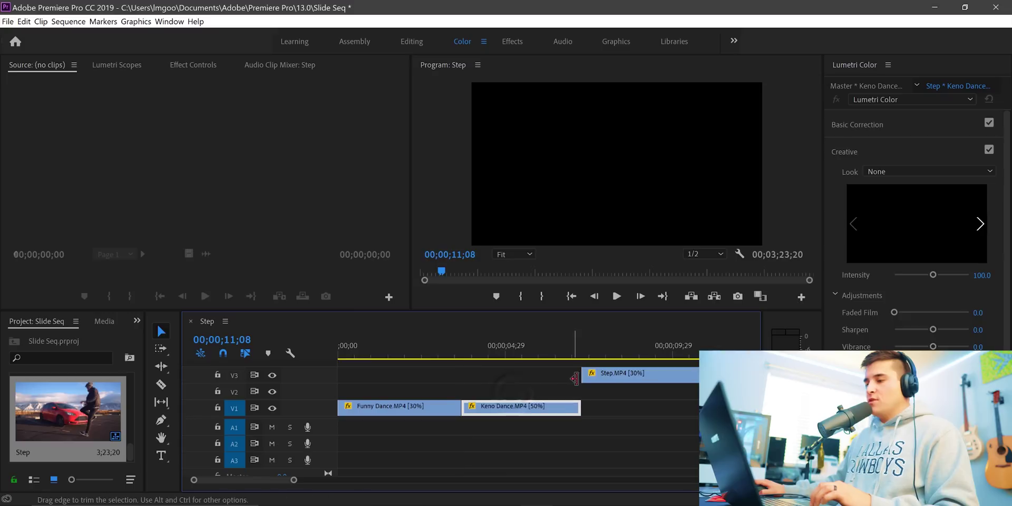
drag(623, 375, 628, 408)
drag(406, 354, 286, 382)
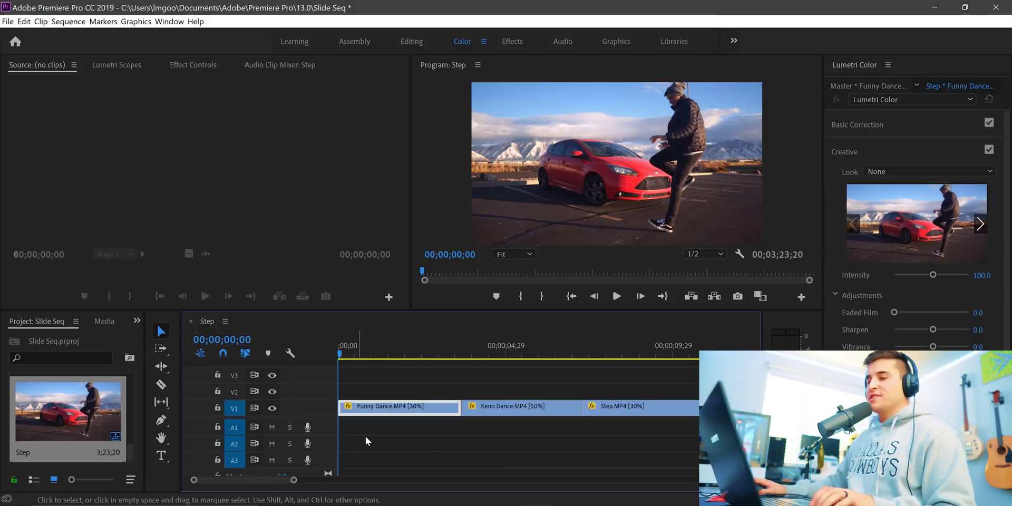
- Shift the three V1 clips to start at about 7 seconds and place Island.mp3 on A1 from the sequence start
key(minus)
key(minus)
key(minus)
drag(401, 426, 378, 413)
drag(609, 455, 329, 428)
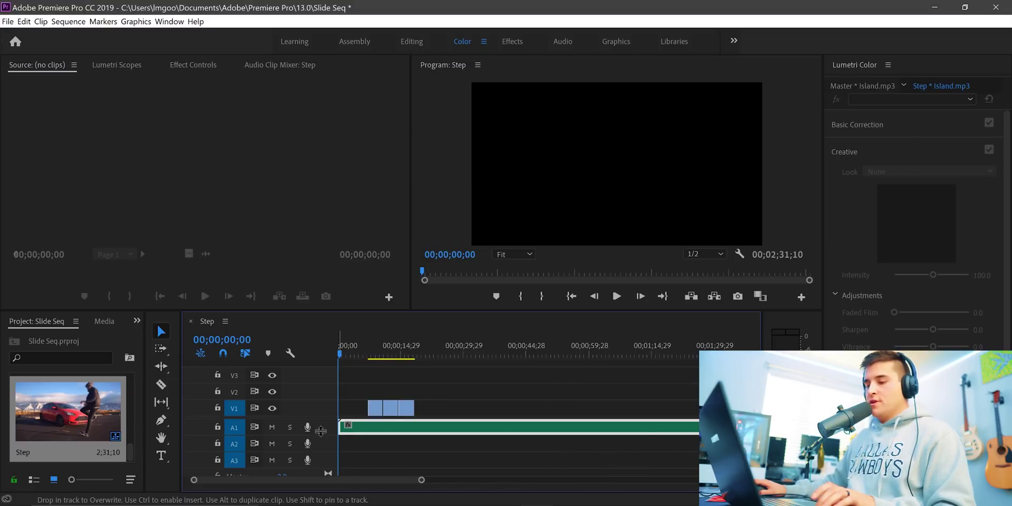
key(=)
key(=)
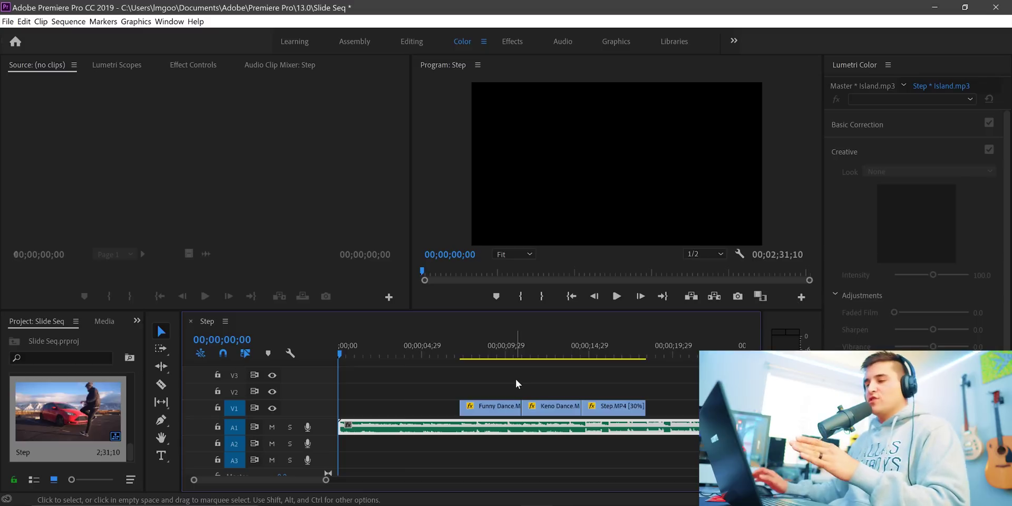
- Play the sequence with the music, trim off the beginning of Island.mp3, and slide it earlier on A1
click(554, 343)
key(space)
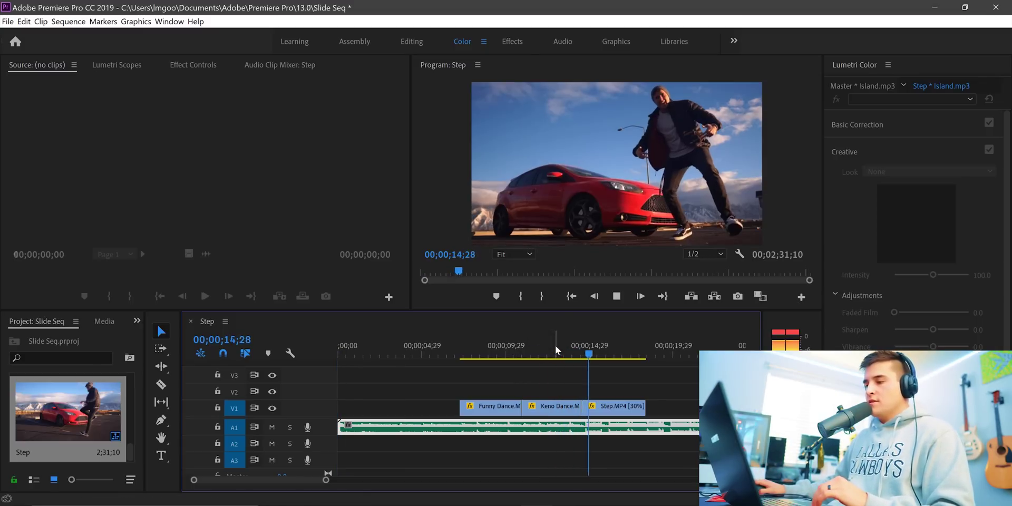
key(space)
drag(340, 427, 521, 428)
drag(585, 427, 493, 423)
- Fine-tune the position of Island.mp3 on A1 so its beat change meets the start of Funny Dance, and play back the result
click(460, 358)
key(=)
key(=)
drag(582, 435, 497, 436)
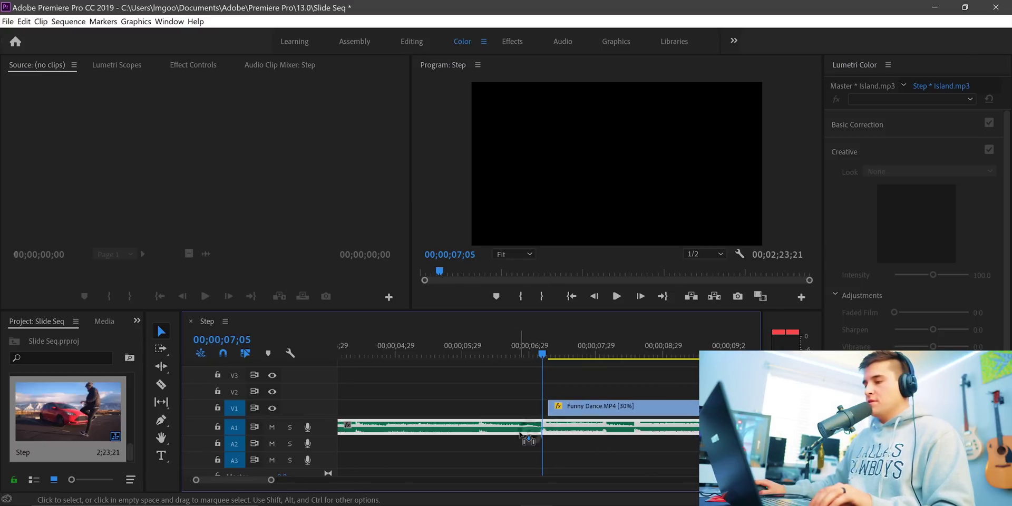
drag(520, 437, 509, 436)
key(=)
key(=)
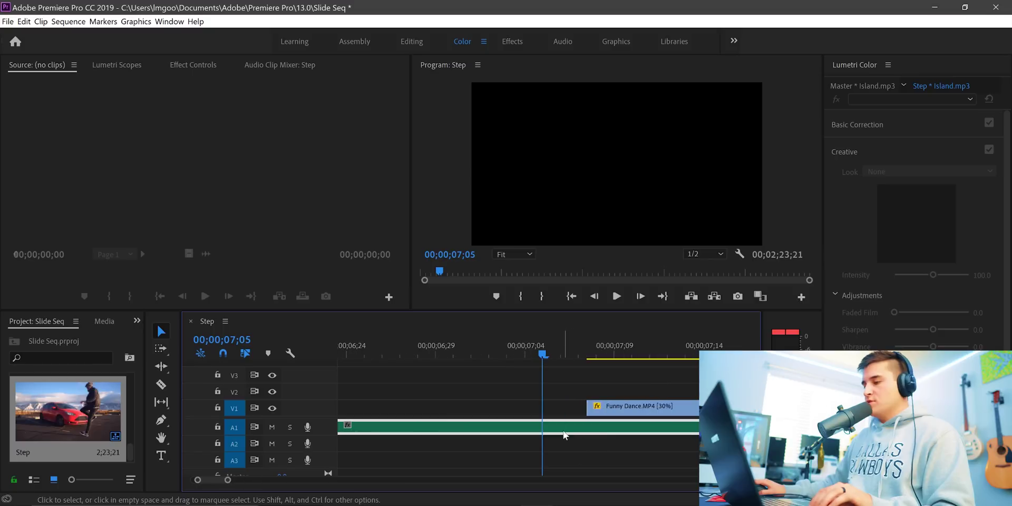
drag(569, 436, 619, 438)
key(minus)
key(minus)
key(minus)
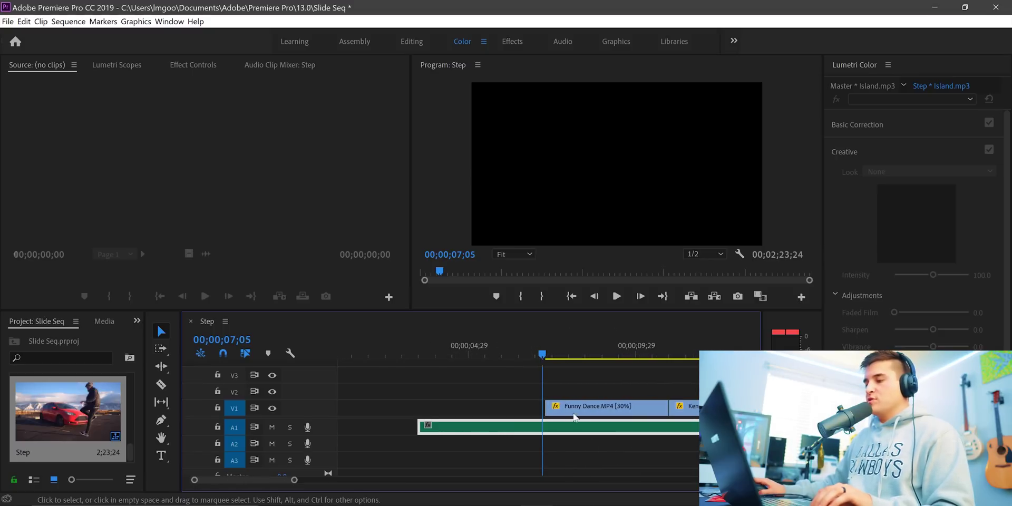
key(space)
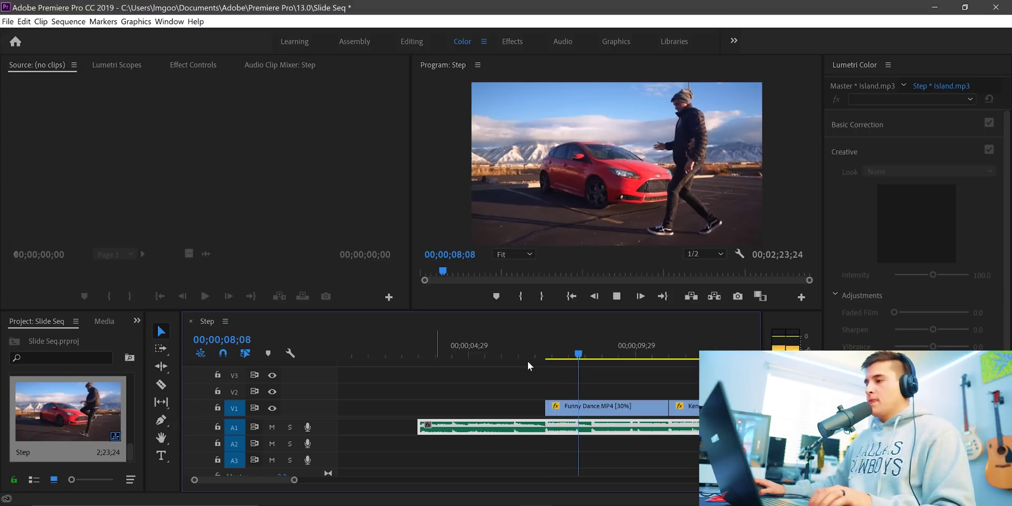
key(minus)
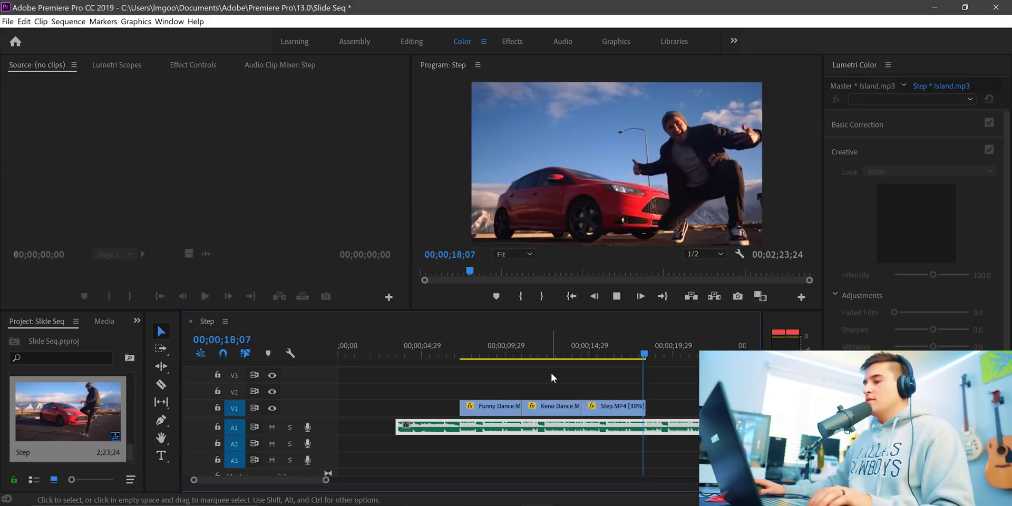
- Place the playhead at 00;00;07;08 and split Island.mp3 there, at the start of Funny Dance
click(646, 354)
drag(646, 356, 463, 357)
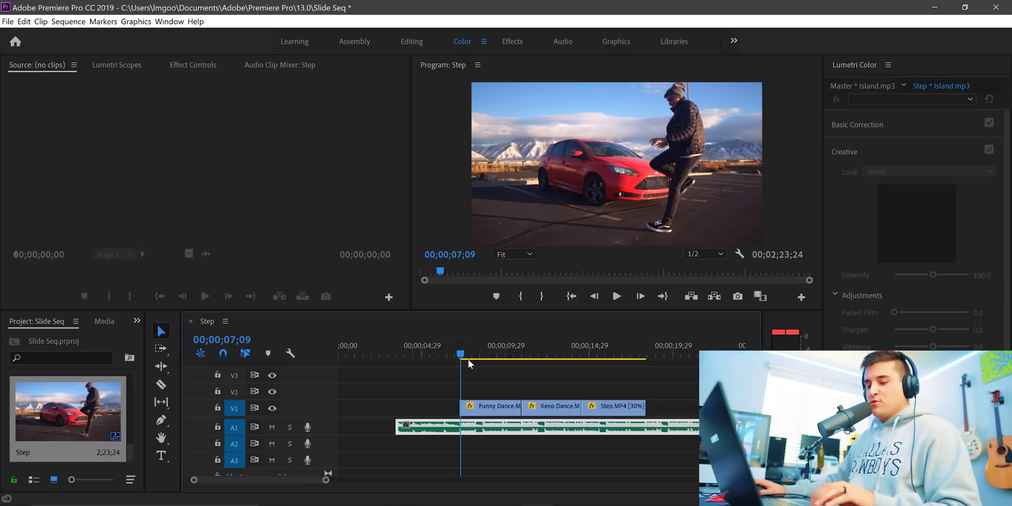
key(=)
key(=)
key(=)
key(=)
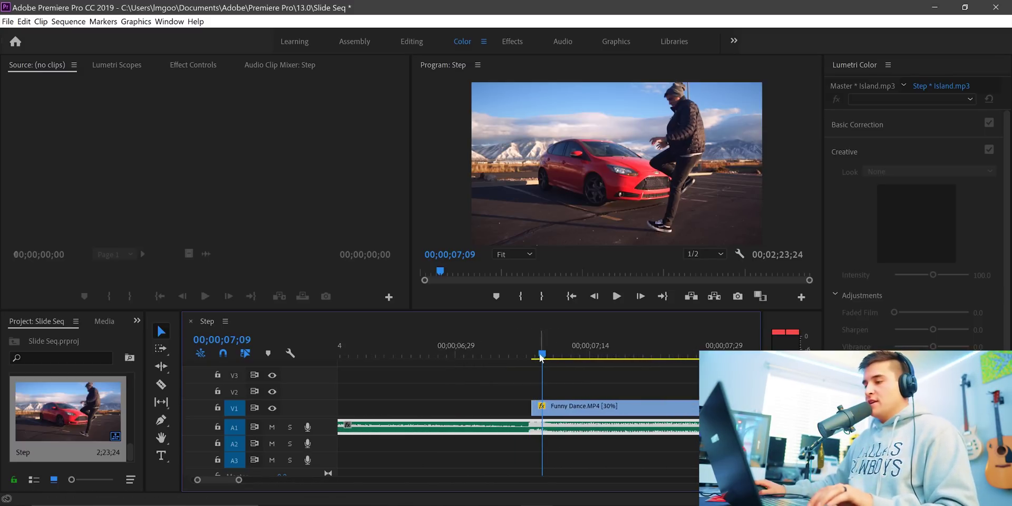
drag(543, 358, 530, 362)
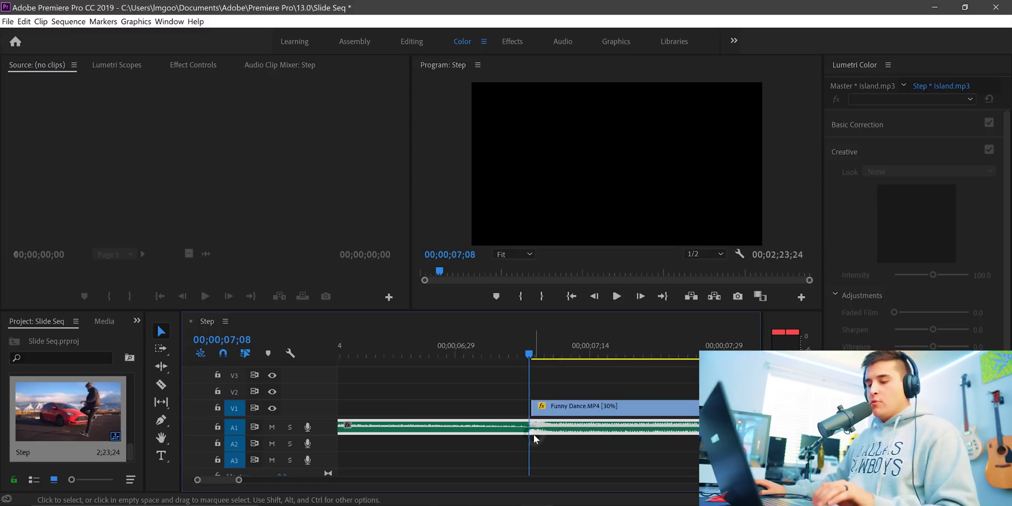
key(Down)
key(Down)
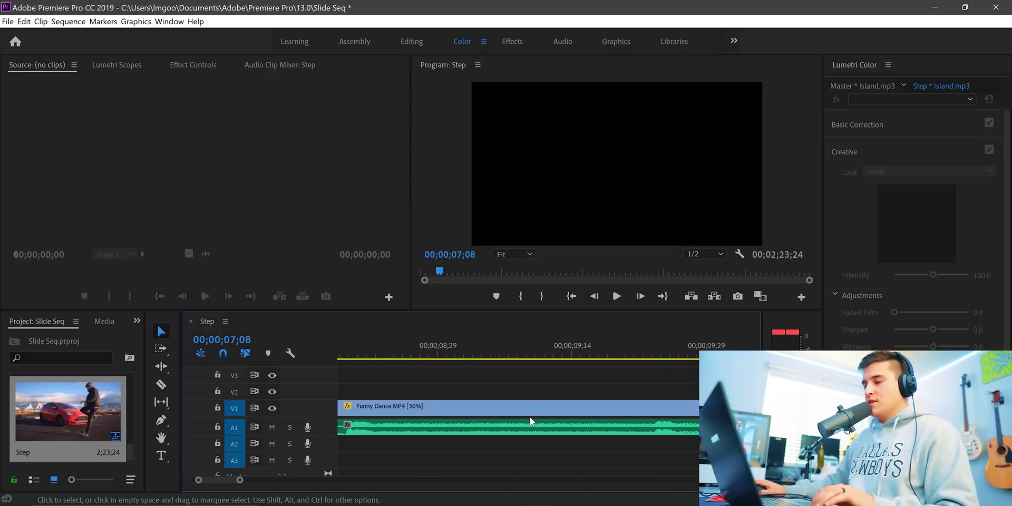
- Split Island.mp3 at the beat at 00;00;18;10 and trim the end of the Step clip to that point
drag(513, 356, 492, 365)
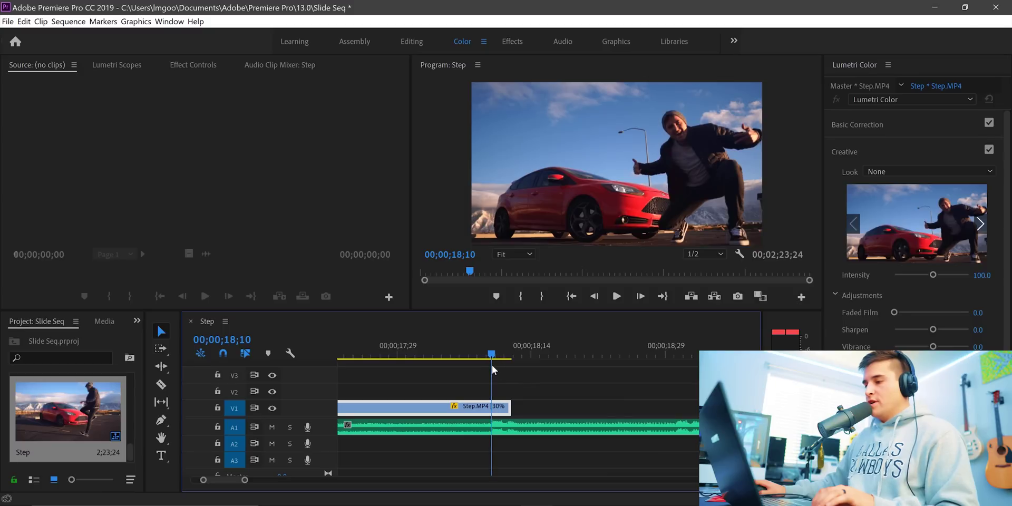
click(490, 431)
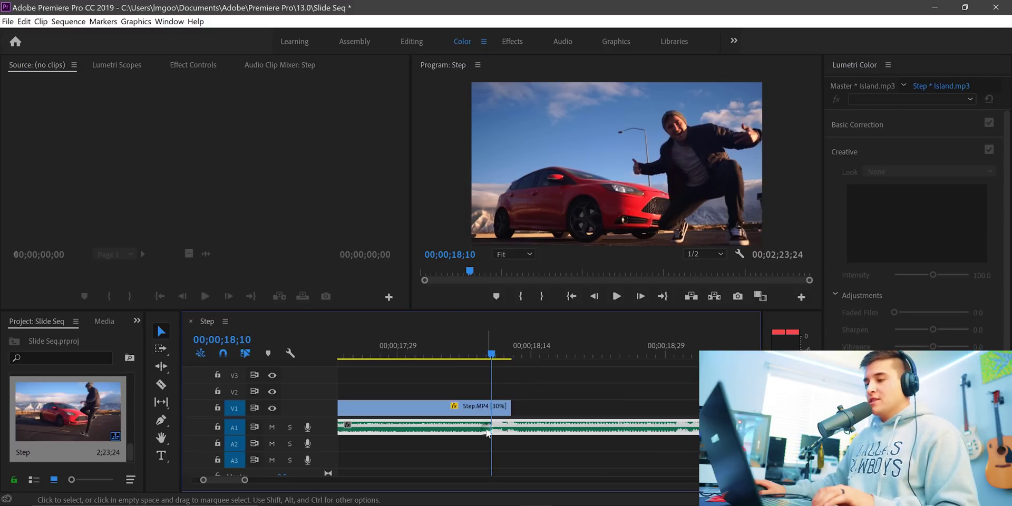
key(ctrl+k)
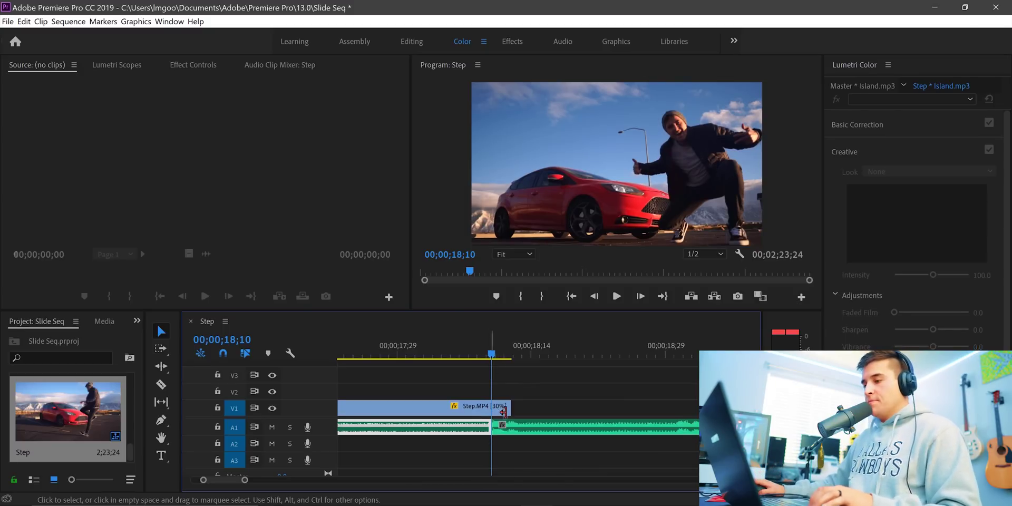
drag(489, 406, 491, 406)
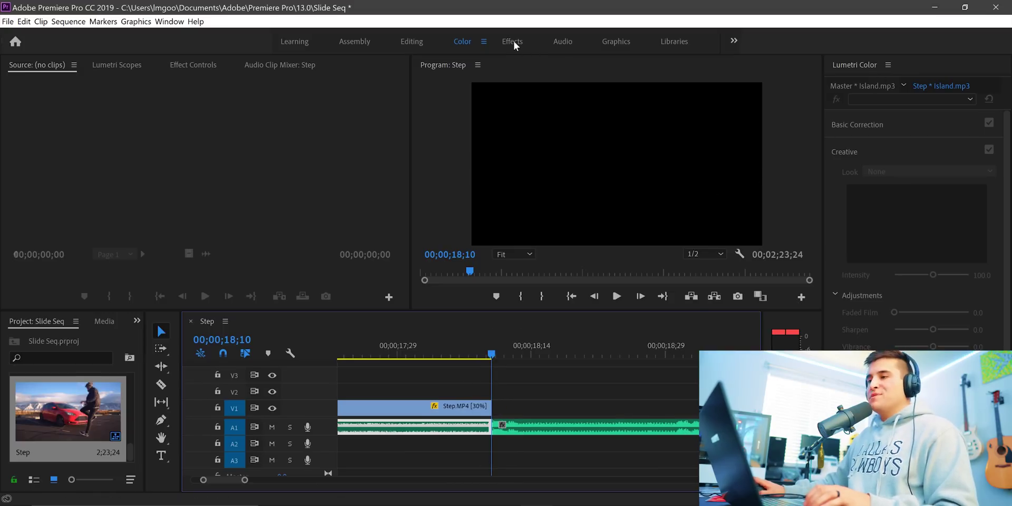
- Switch to the Effects workspace, search the effects for "low", and apply Lowpass to the final section of Island.mp3
click(513, 42)
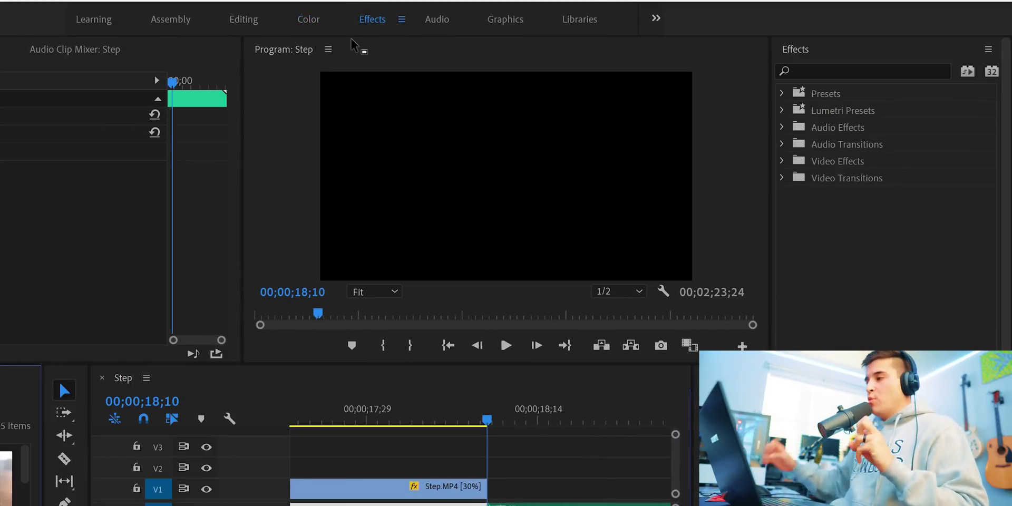
click(823, 71)
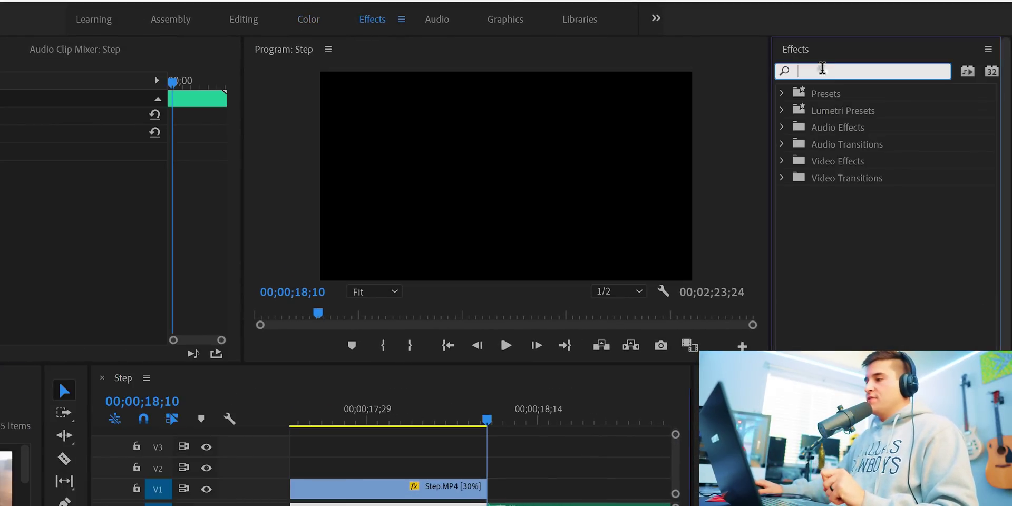
text(low)
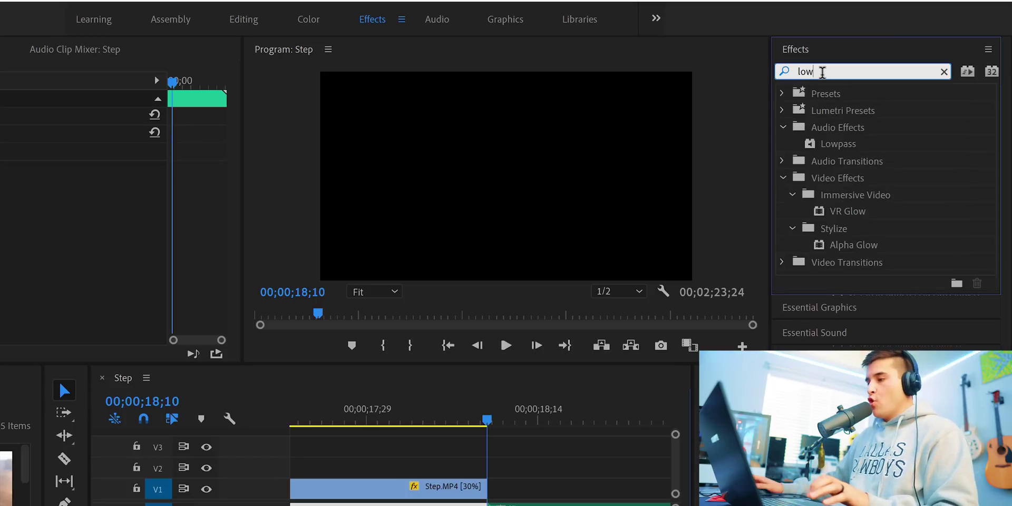
drag(841, 149, 838, 161)
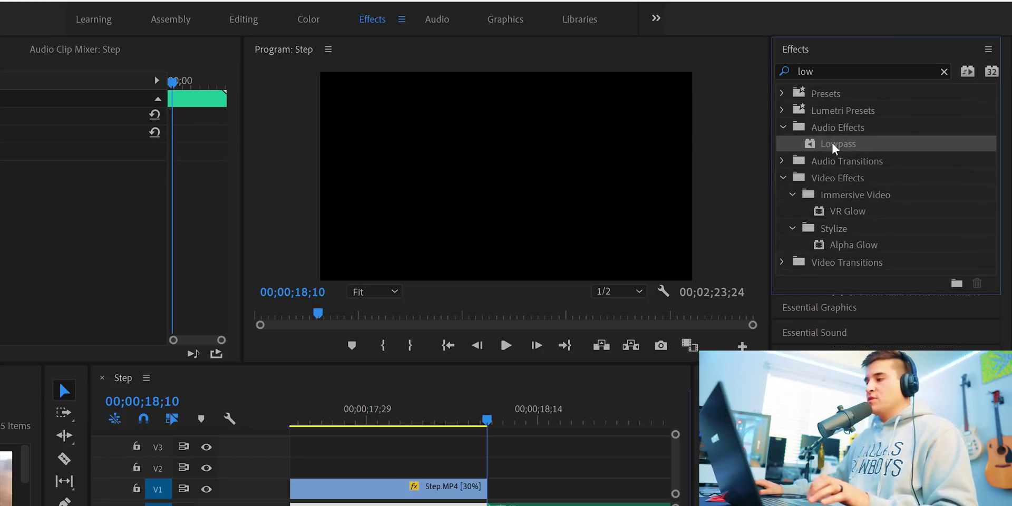
drag(834, 148, 817, 145)
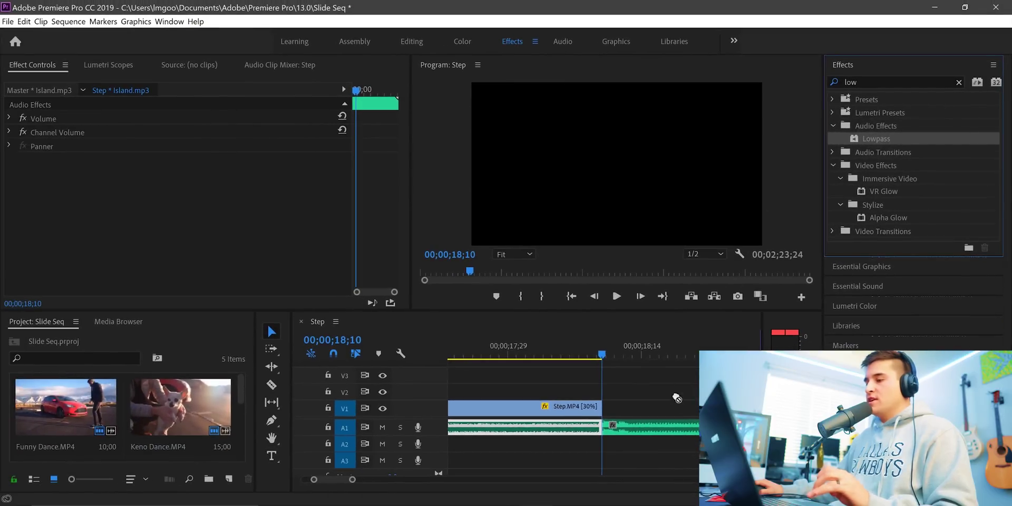
drag(676, 398, 640, 424)
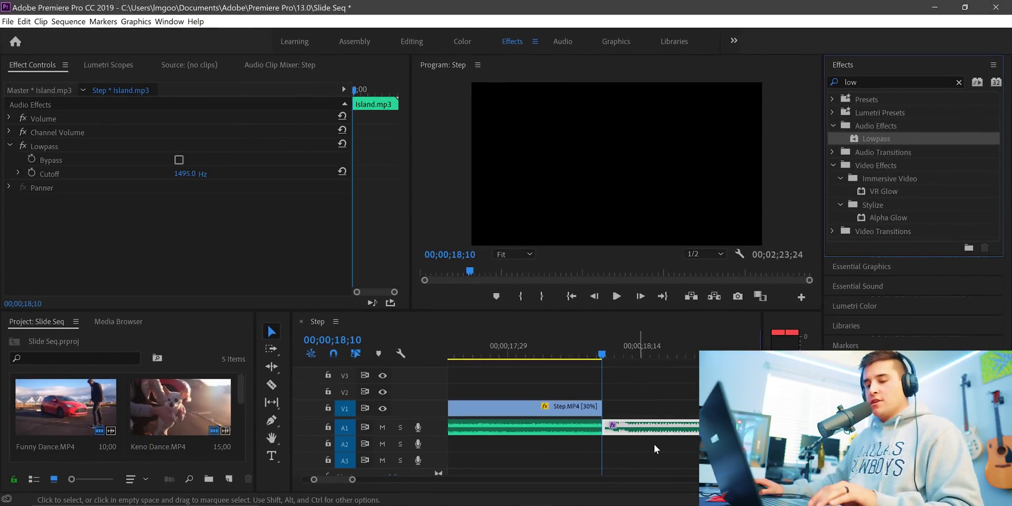
- Apply the Lowpass effect to the opening section of Island.mp3 and trim its start to about 5 seconds
key(minus)
key(minus)
key(minus)
key(minus)
key(minus)
key(minus)
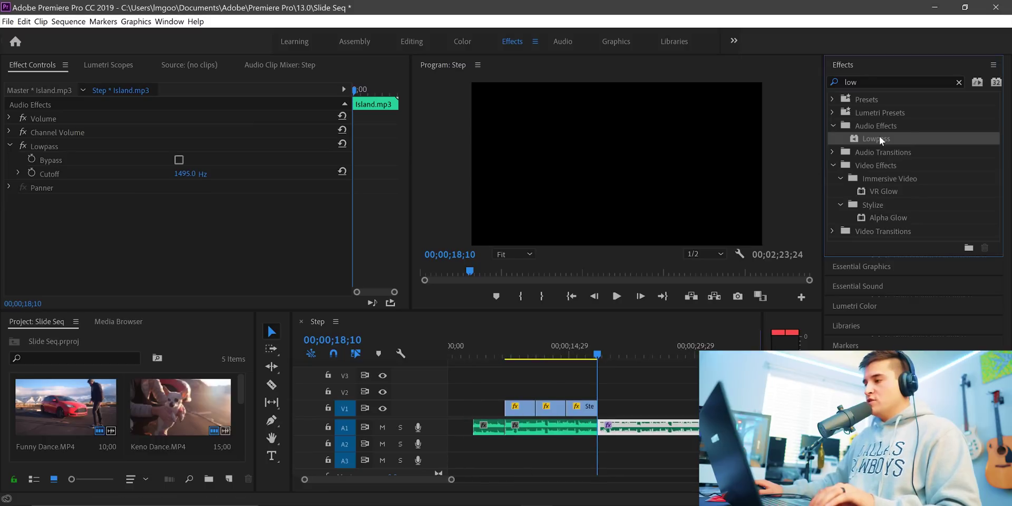
drag(605, 260, 489, 428)
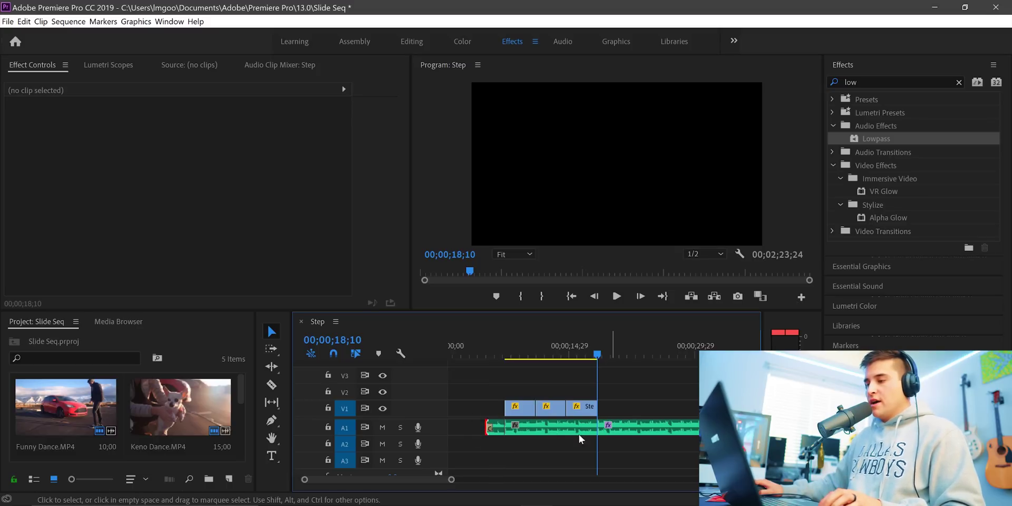
- Give the start of Island.mp3 a Constant Power fade lasting 00;00;01;15, and play back the sequence's beginning and end
click(488, 358)
key(equal)
key(equal)
key(equal)
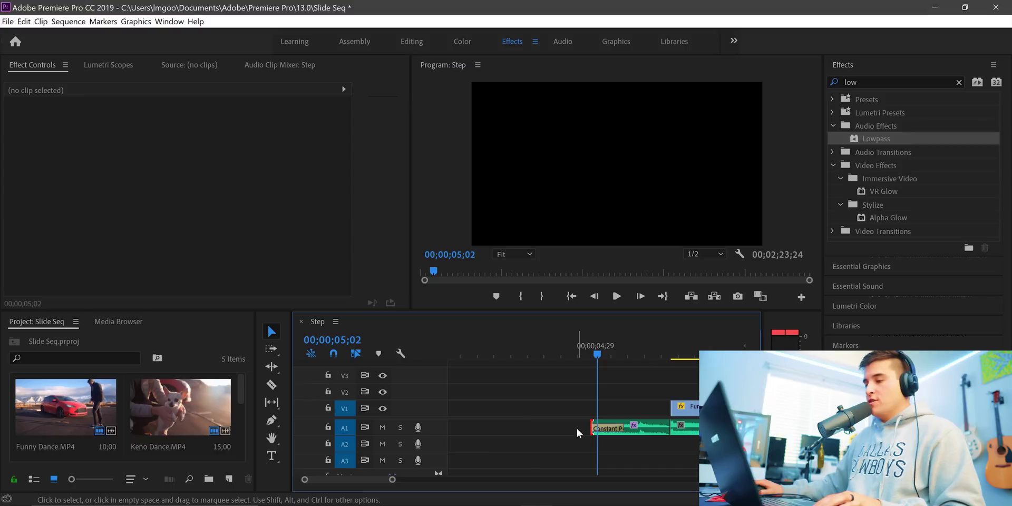
click(653, 426)
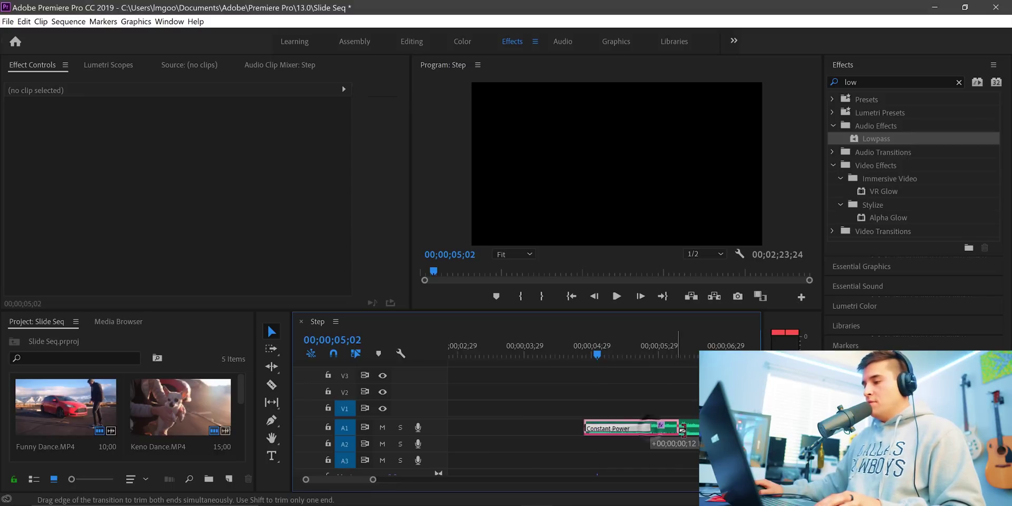
key(minus)
click(525, 355)
key(space)
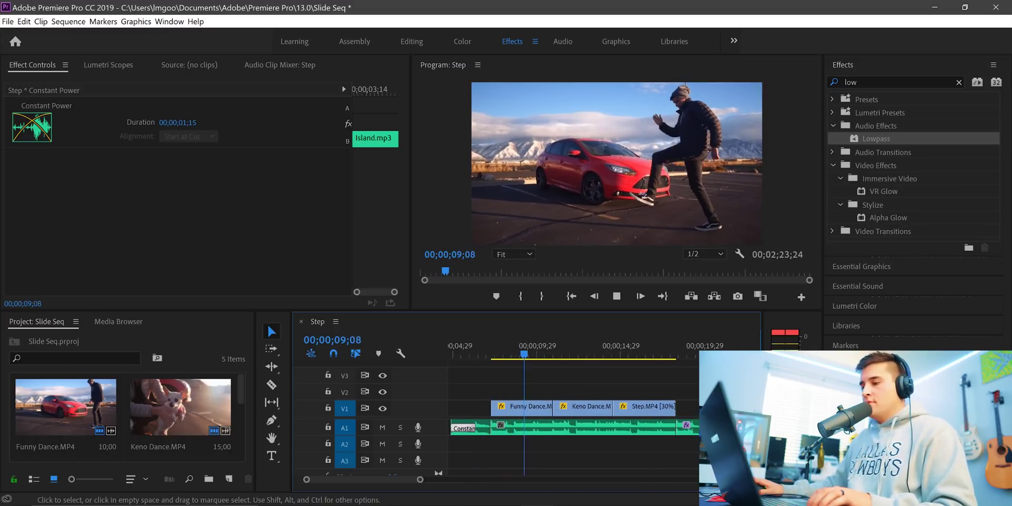
click(660, 359)
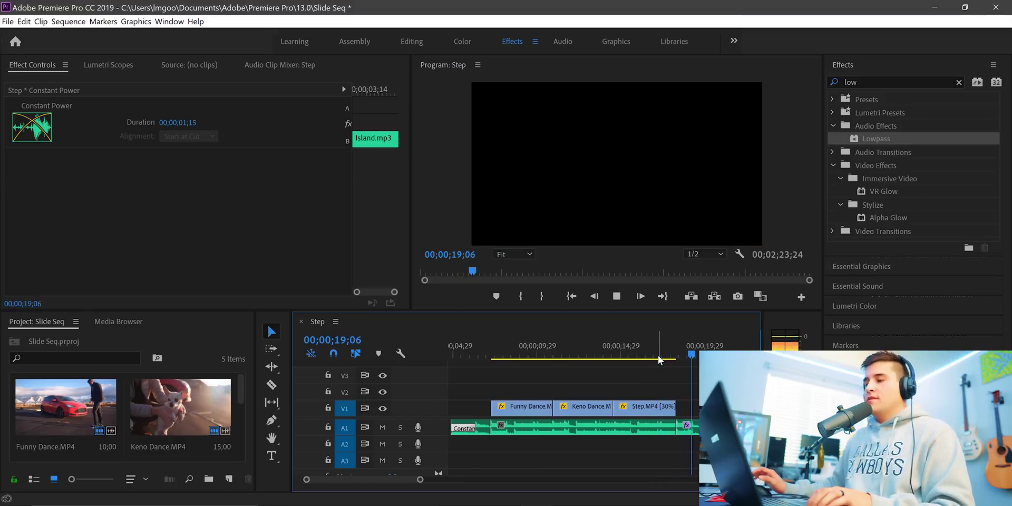
key(space)
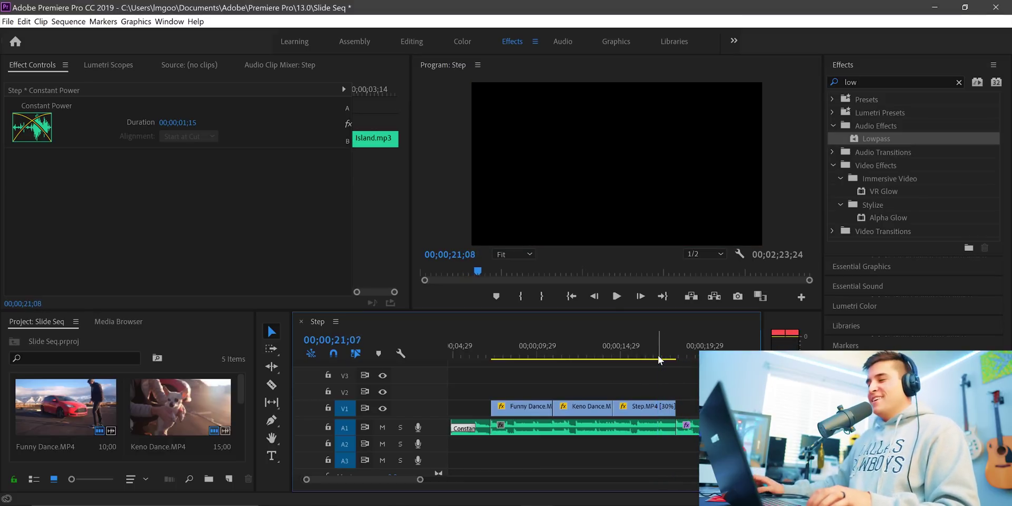
- Play back the sequence from 00;00;14;24 through the end of the Step clip into the Lowpass outro
click(619, 356)
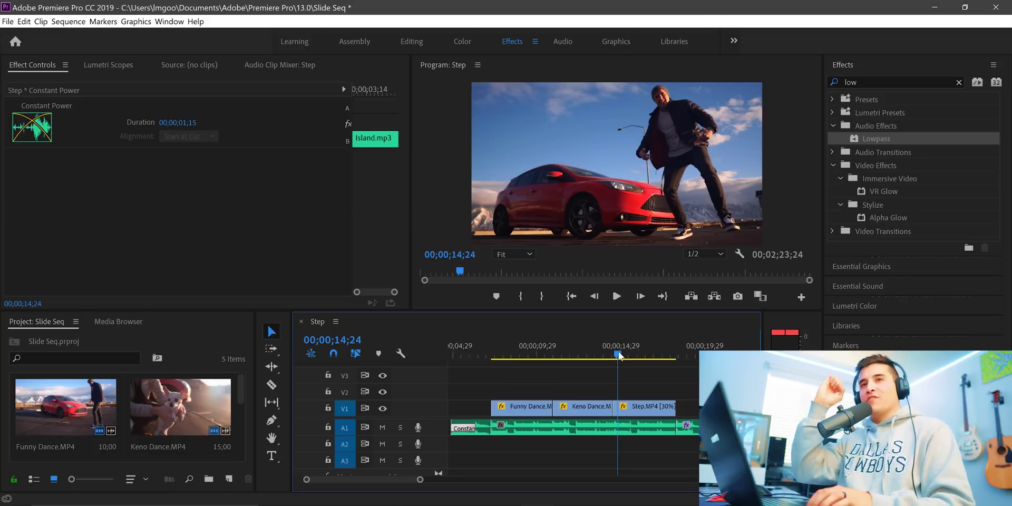
key(space)
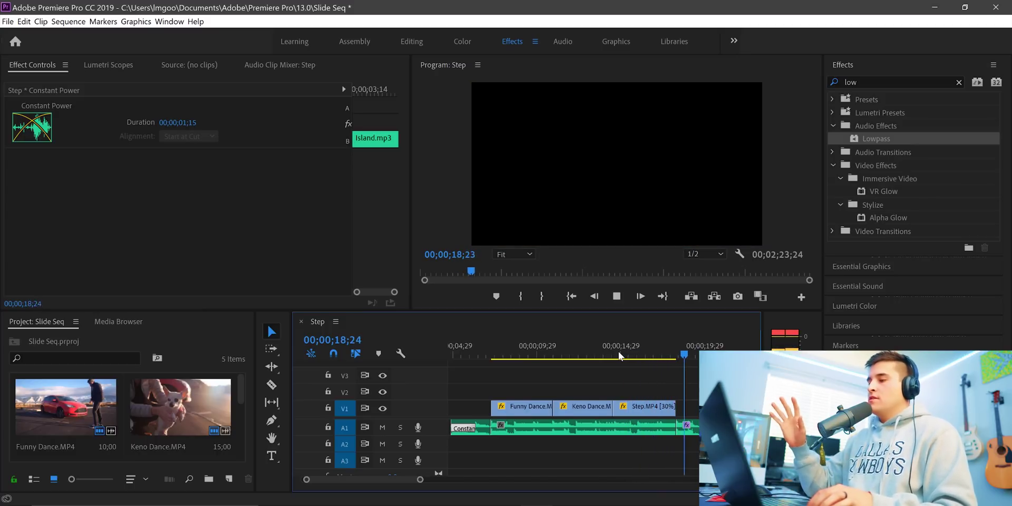
click(790, 334)
click(678, 366)
- Expand the A1 track at the 00;00;18;10 cut and adjust the volume levels of Island.mp3's outro and main sections
key(=)
click(503, 350)
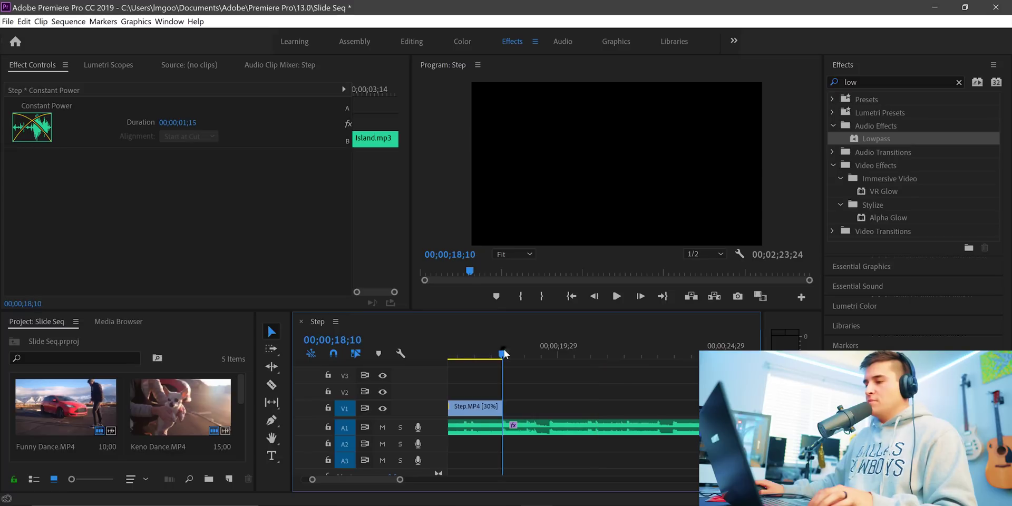
key(=)
key(=)
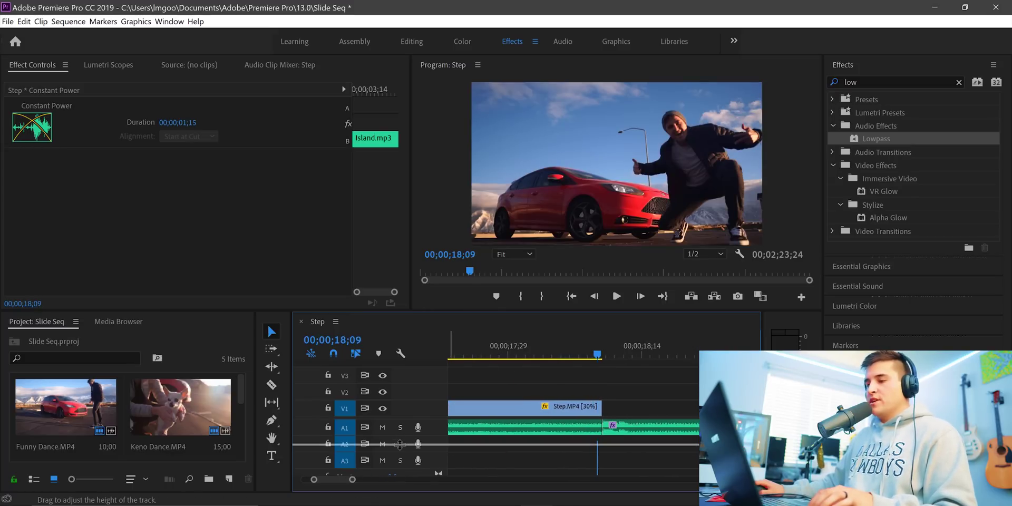
double_click(395, 426)
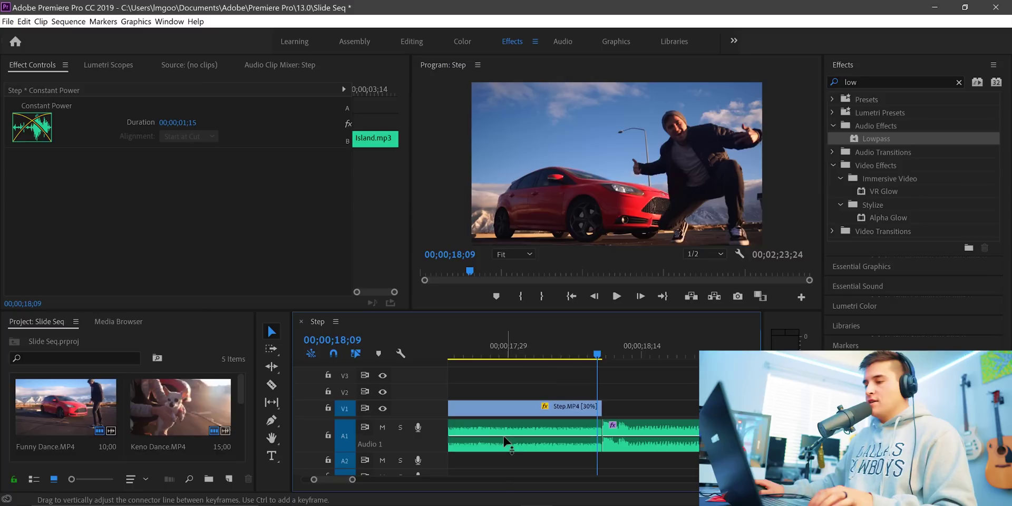
drag(615, 436, 615, 438)
click(585, 436)
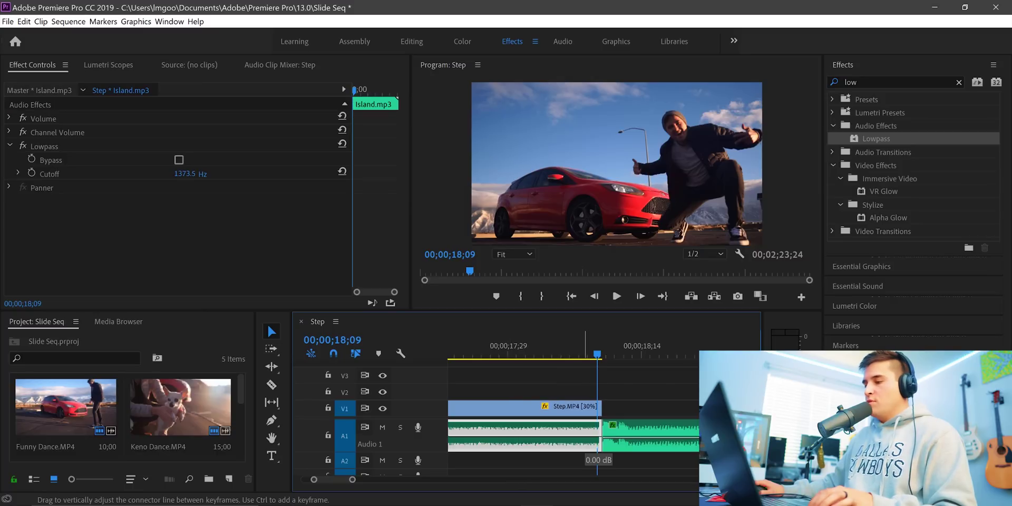
- Play back the join between Island.mp3's main section and its outro to check the volume balance
click(534, 359)
key(space)
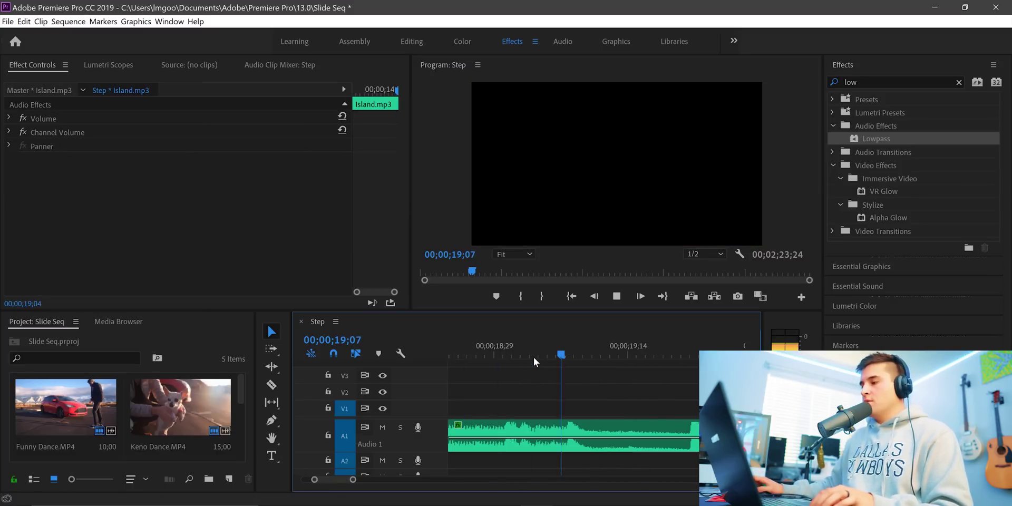
key(minus)
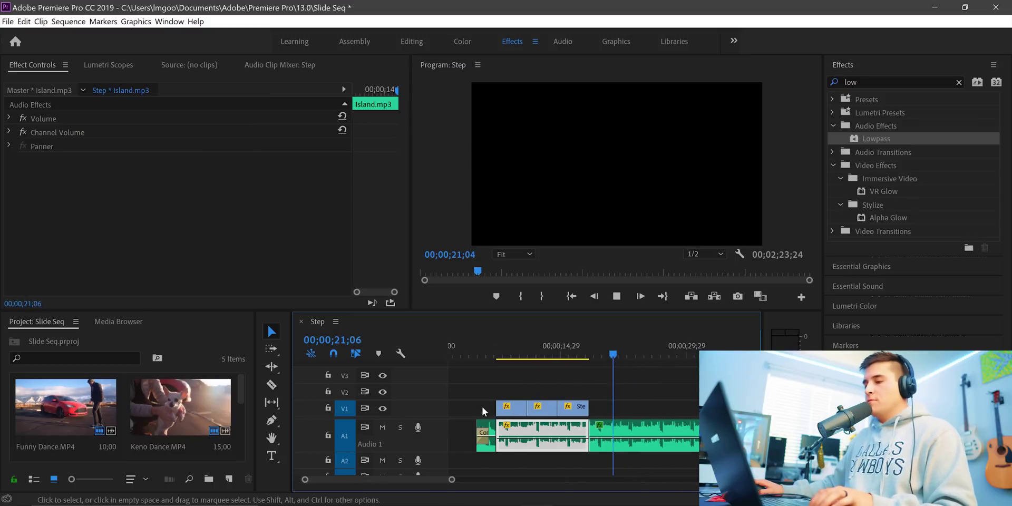
- Split the Island.mp3 outro at 00;00;26;14 and delete everything after the cut
click(488, 359)
click(624, 358)
click(626, 431)
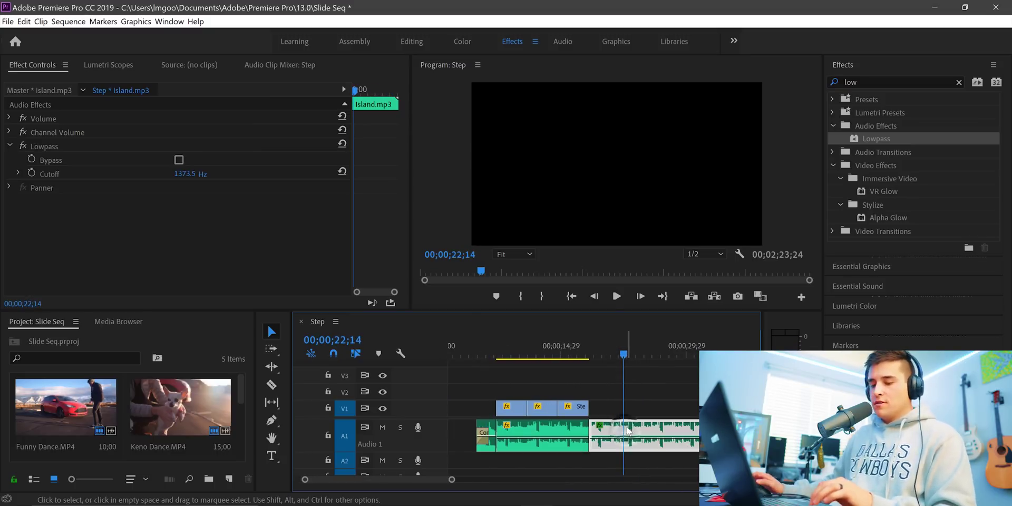
key(space)
click(657, 358)
key(ctrl+k)
click(680, 437)
key(Delete)
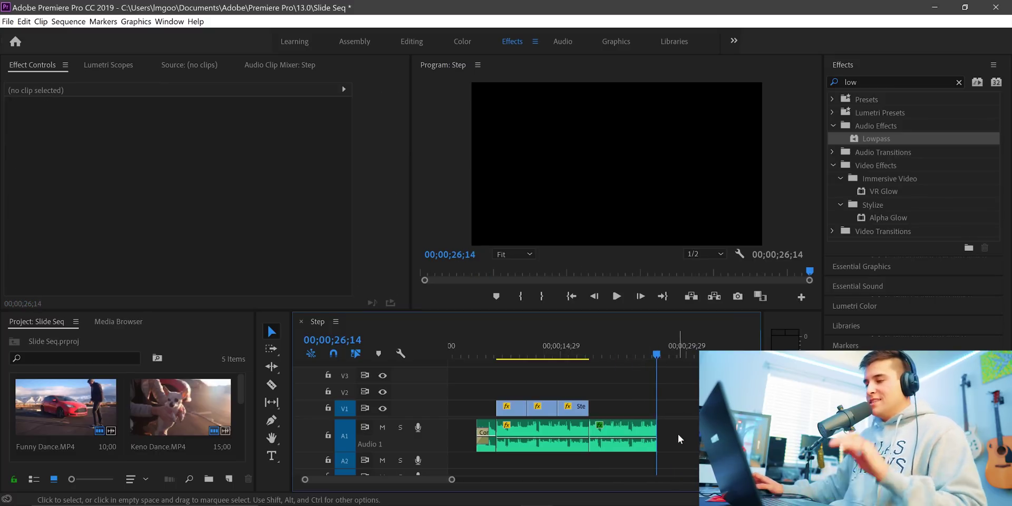
- Move all clips together to the start of the sequence and play it back from near the beginning
drag(537, 358, 497, 358)
key(ctrl+a)
drag(528, 437, 417, 441)
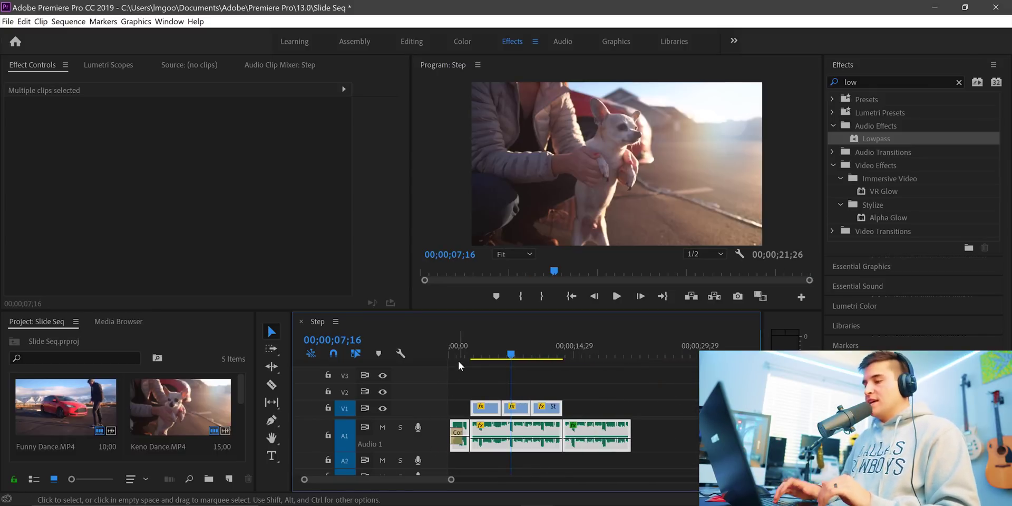
click(458, 361)
key(space)
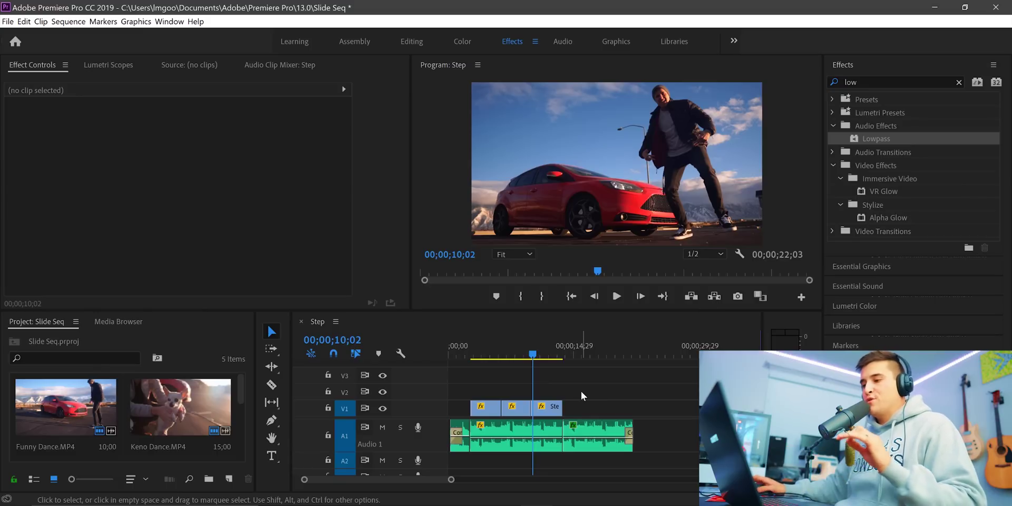
- Nest the three video clips on V1 into a sequence named "RGB Split"
drag(568, 376, 470, 418)
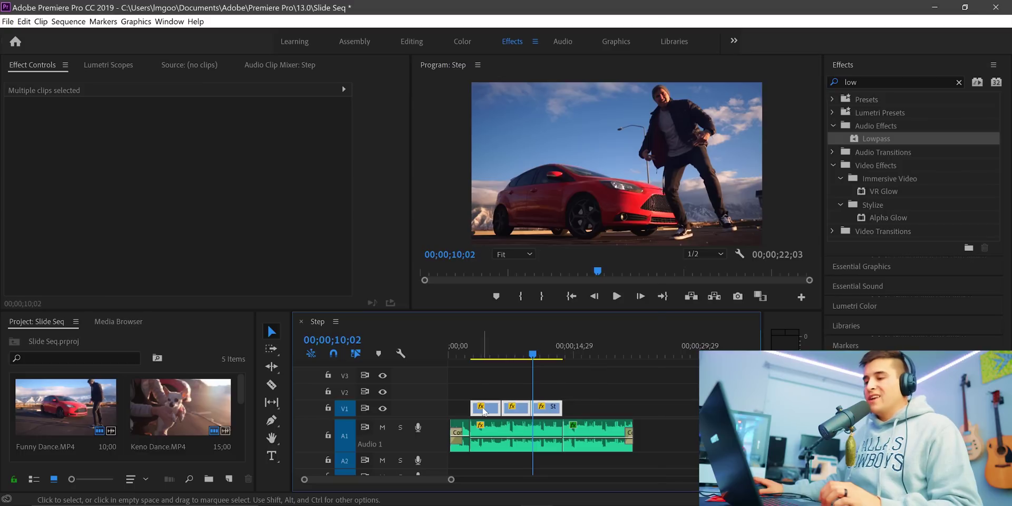
right_click(483, 411)
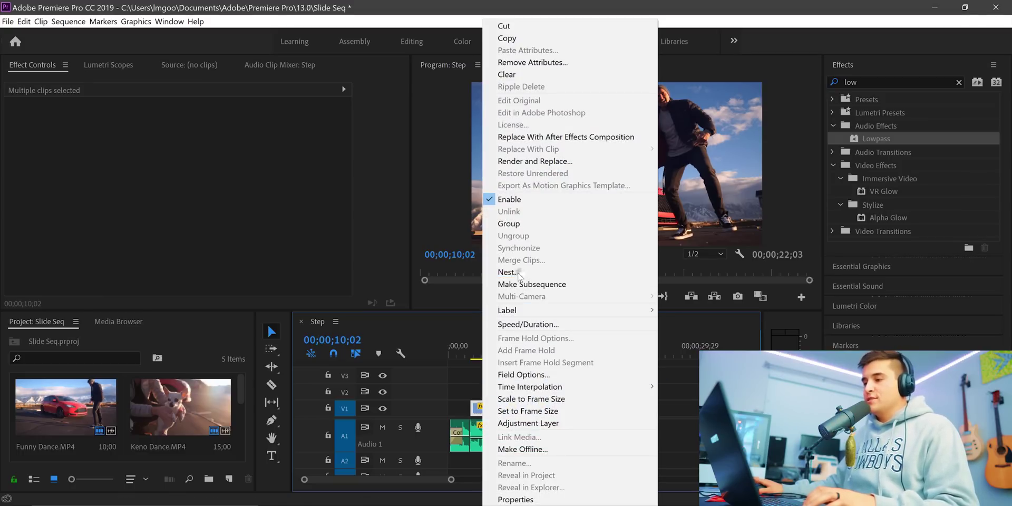
click(519, 272)
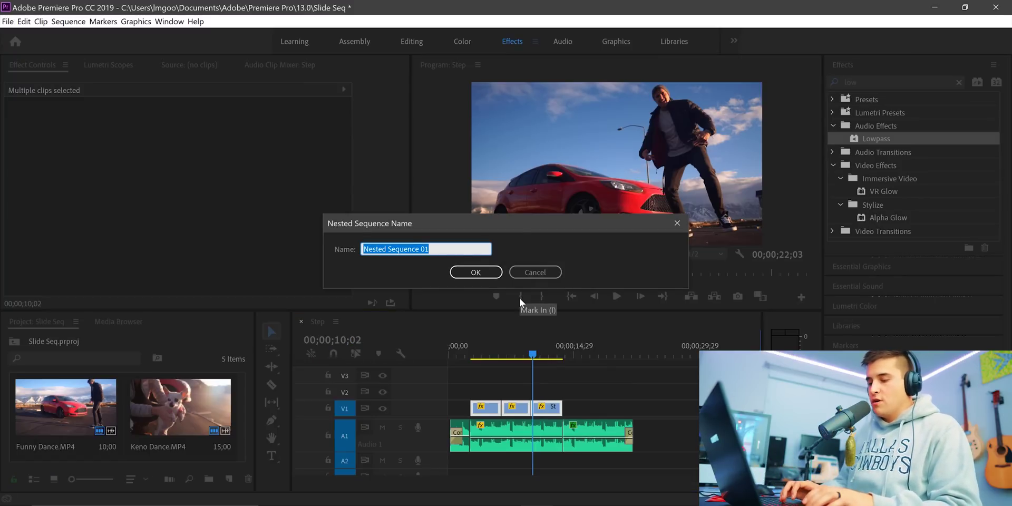
text(RGB Split)
key(Return)
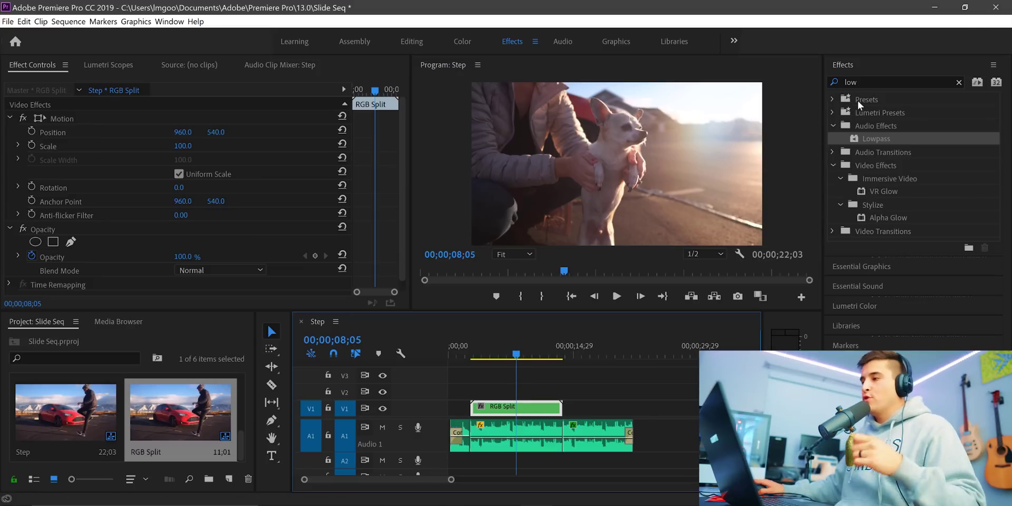
- Search the effects for "color" and apply Color Balance (RGB) to the RGB Split nested clip
double_click(876, 79)
text(color)
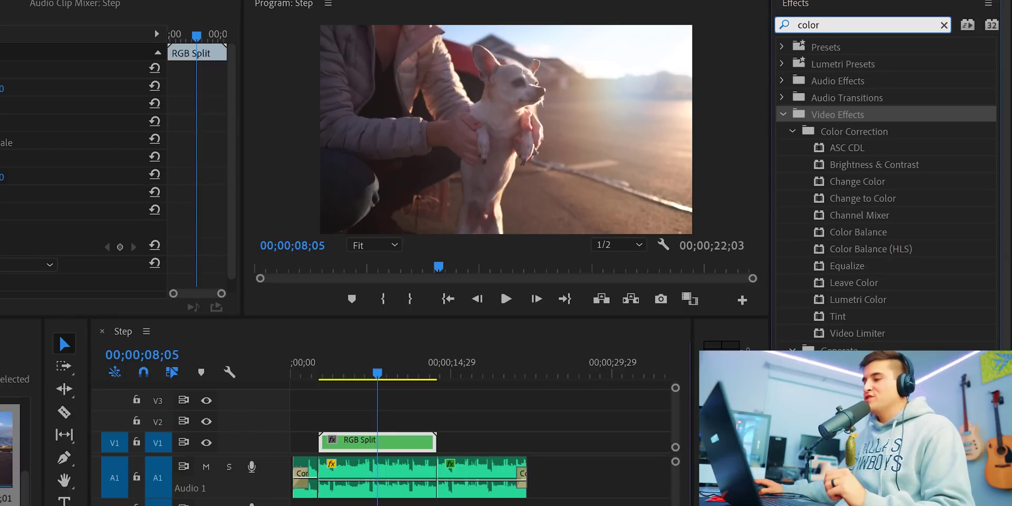
key(Return)
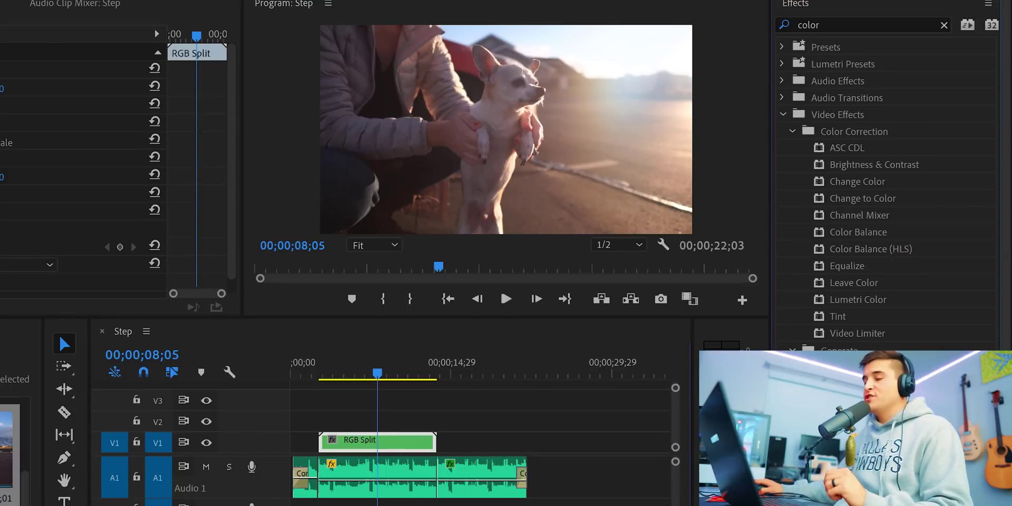
drag(376, 441, 352, 448)
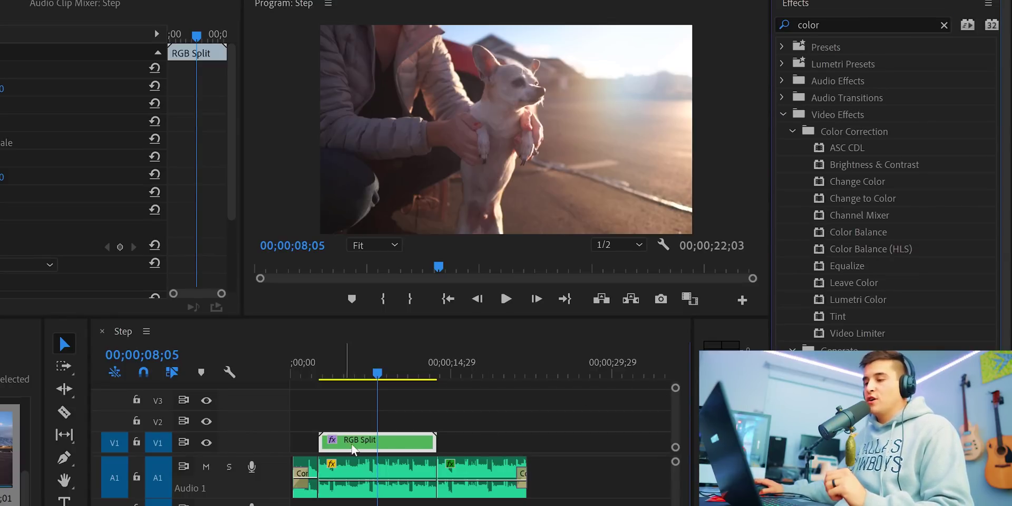
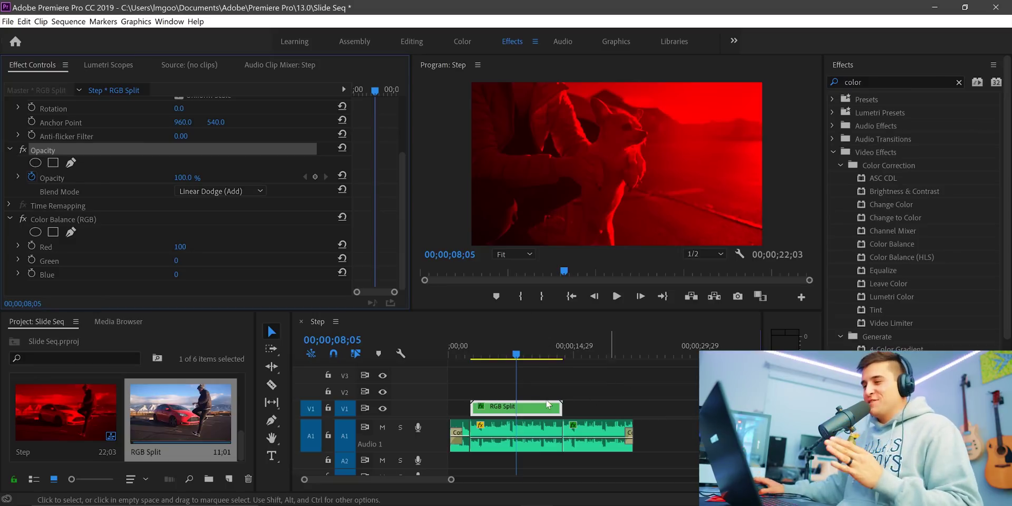
- Copy the RGB Split clip and paste two duplicates of it on V1 beyond the end of the original
click(505, 410)
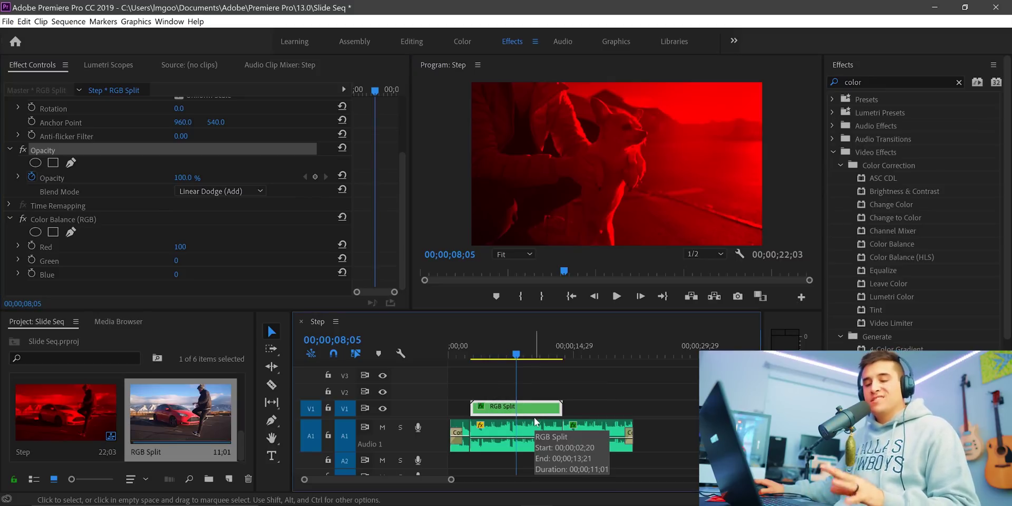
drag(517, 354, 572, 358)
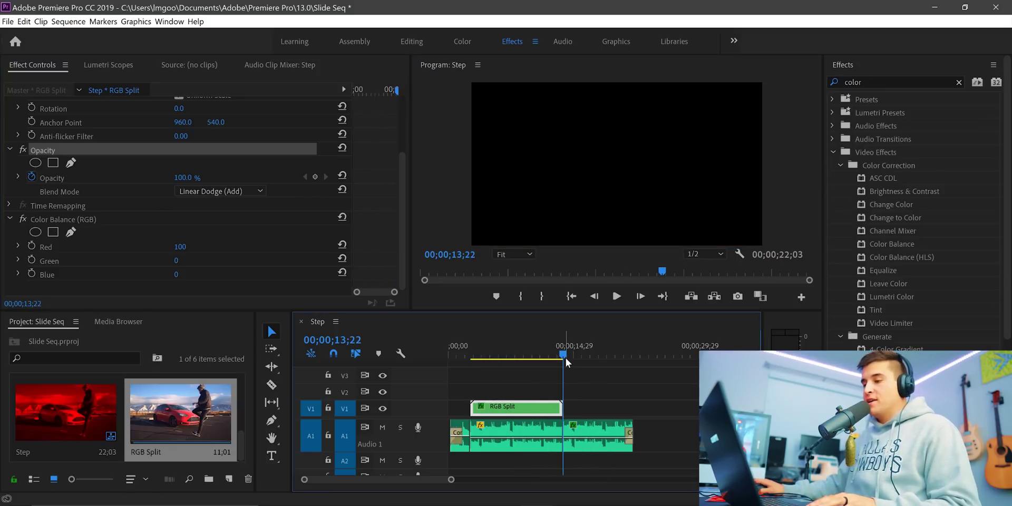
click(561, 379)
key(ctrl+v)
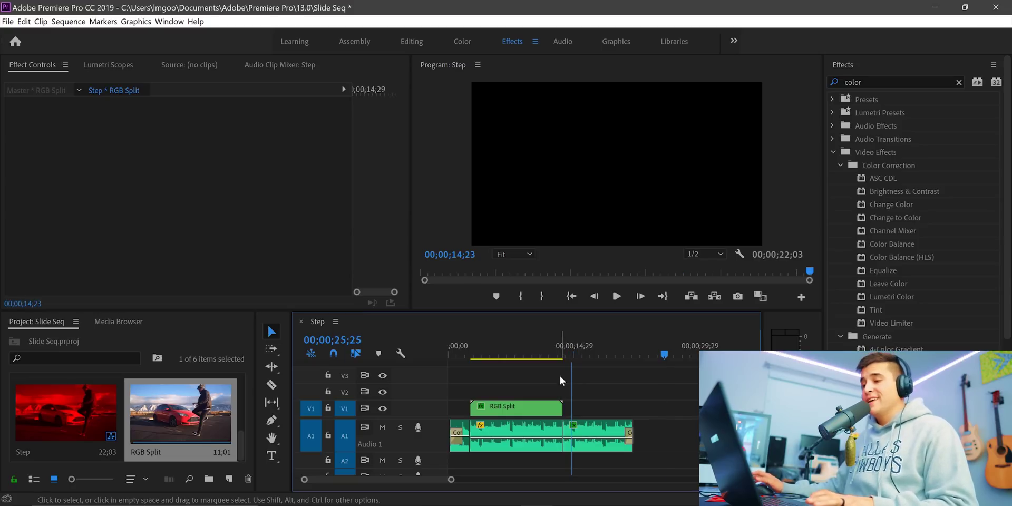
key(ctrl+v)
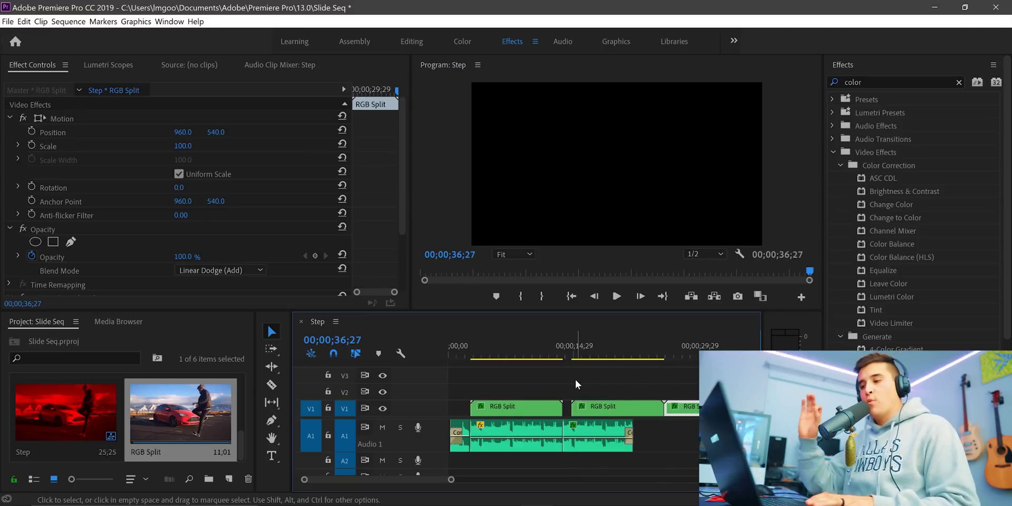
- Stack the two RGB Split duplicates on V2 and V3 directly above the original on V1
scroll(538, 434, left, 5)
drag(507, 407, 509, 395)
drag(679, 410, 484, 376)
- Align the start of the V1 RGB Split clip with the starts of the V2 and V3 copies
click(471, 356)
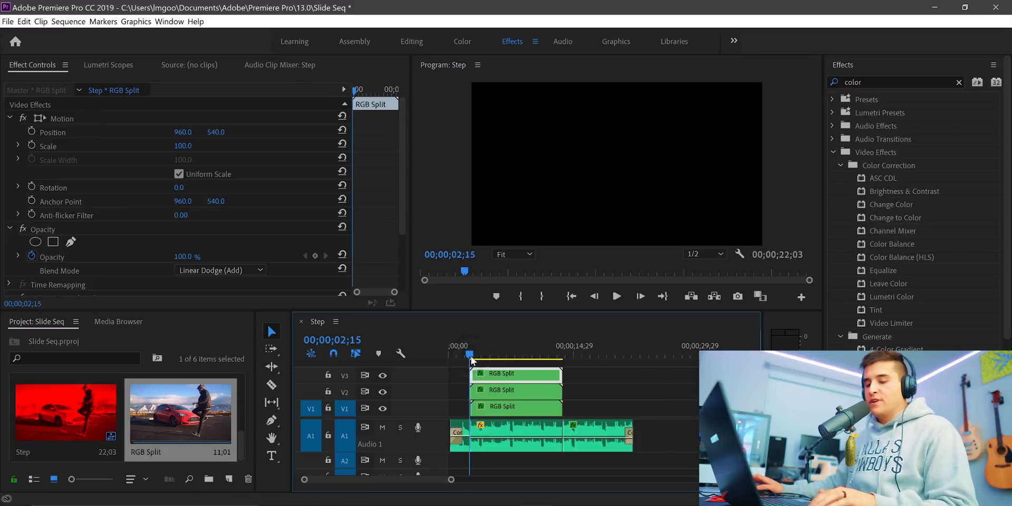
scroll(497, 368, up, 6)
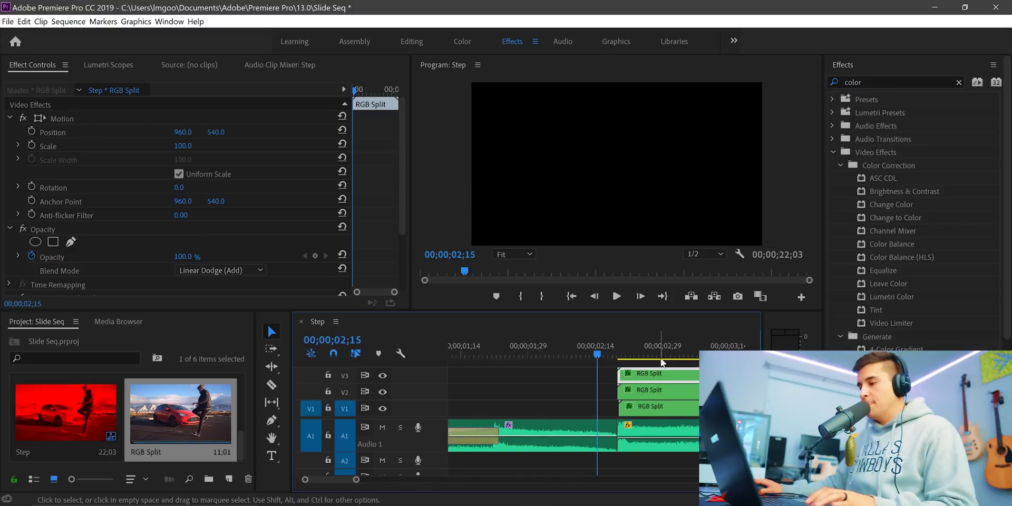
scroll(639, 352, up, 4)
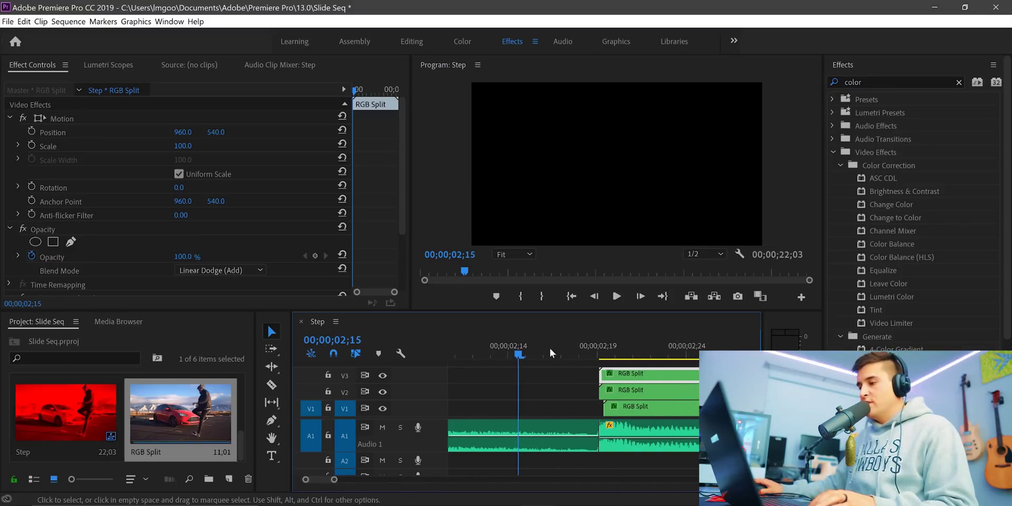
click(596, 355)
scroll(653, 393, up, 2)
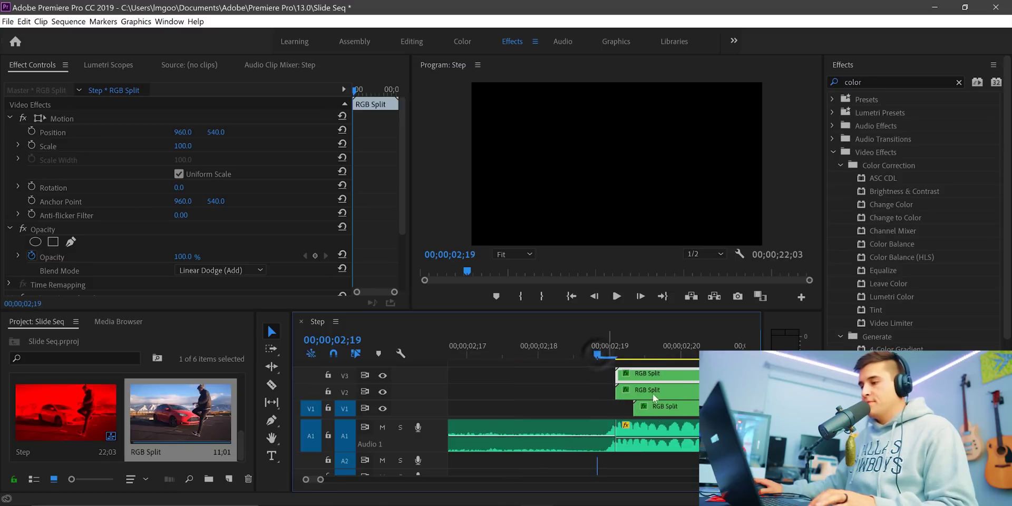
click(640, 358)
scroll(637, 385, down, 2)
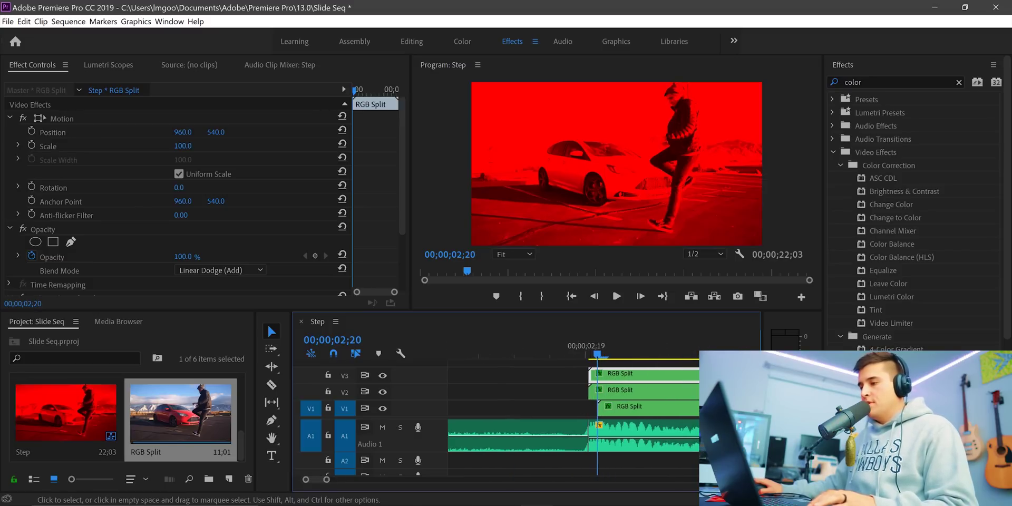
scroll(634, 406, down, 2)
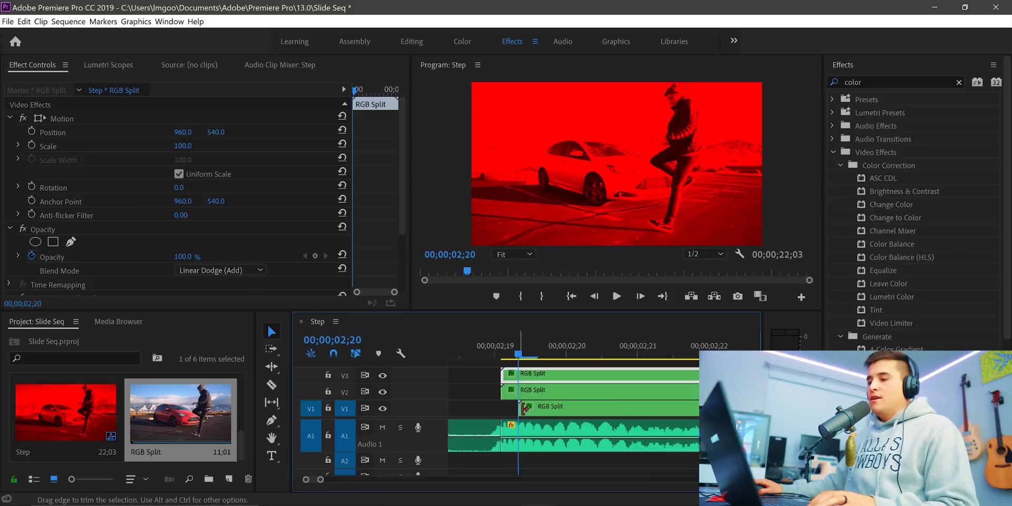
drag(530, 410, 517, 404)
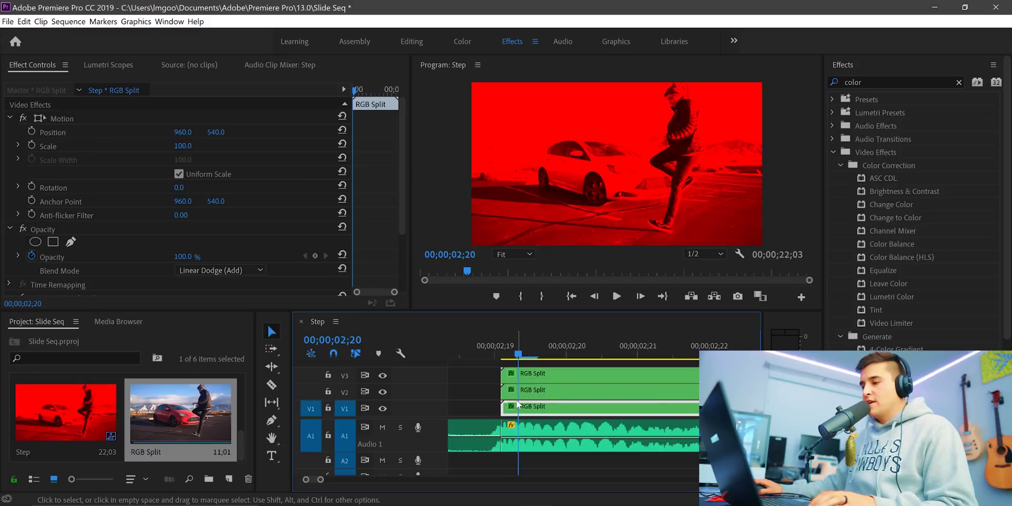
- Offset the V2 RGB Split clip two frames after the V1 clip, and the V3 clip two frames after V2
click(508, 359)
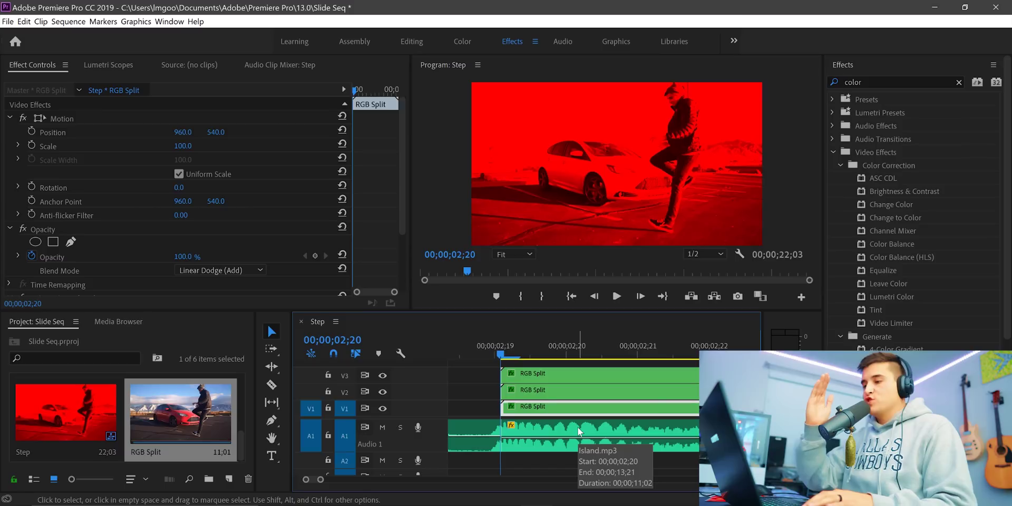
key(Right)
key(Right)
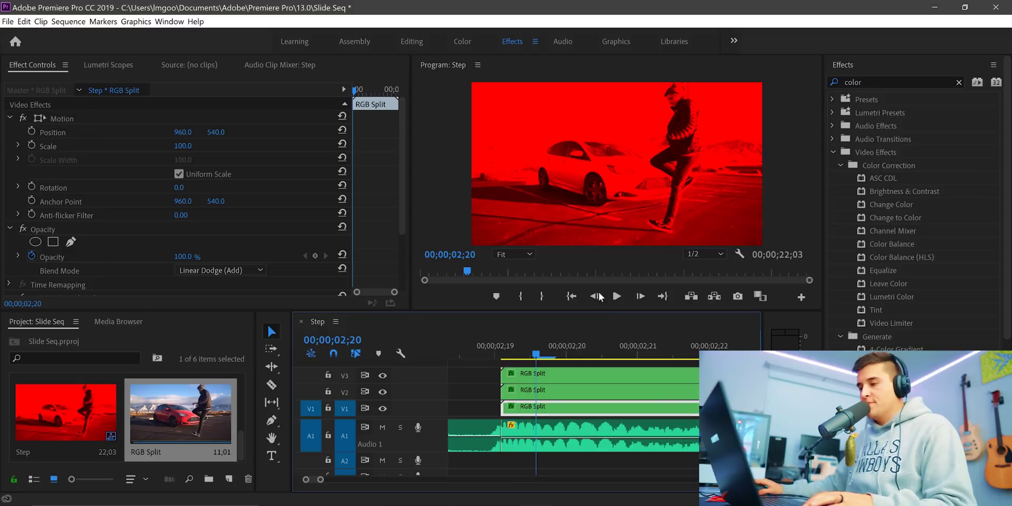
drag(520, 389, 539, 374)
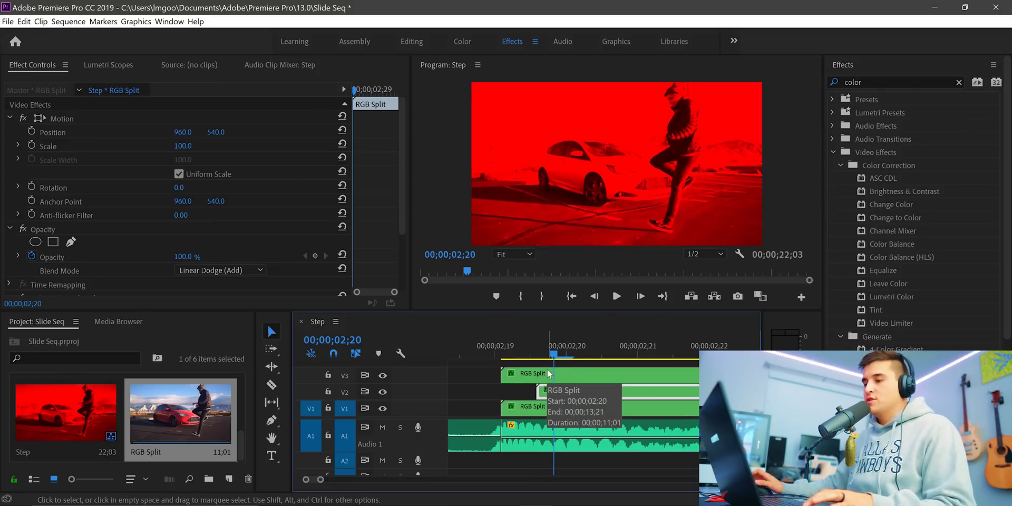
key(Right)
drag(520, 376, 582, 376)
key(Left)
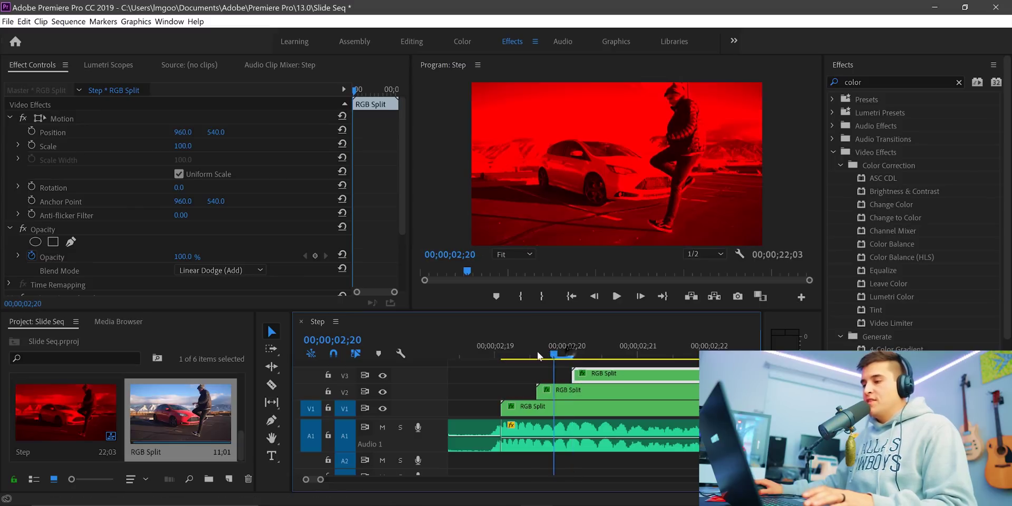
- Set the V2 RGB Split clip's Color Balance (RGB) to Red 0 and Green 100
drag(515, 356, 553, 362)
click(559, 391)
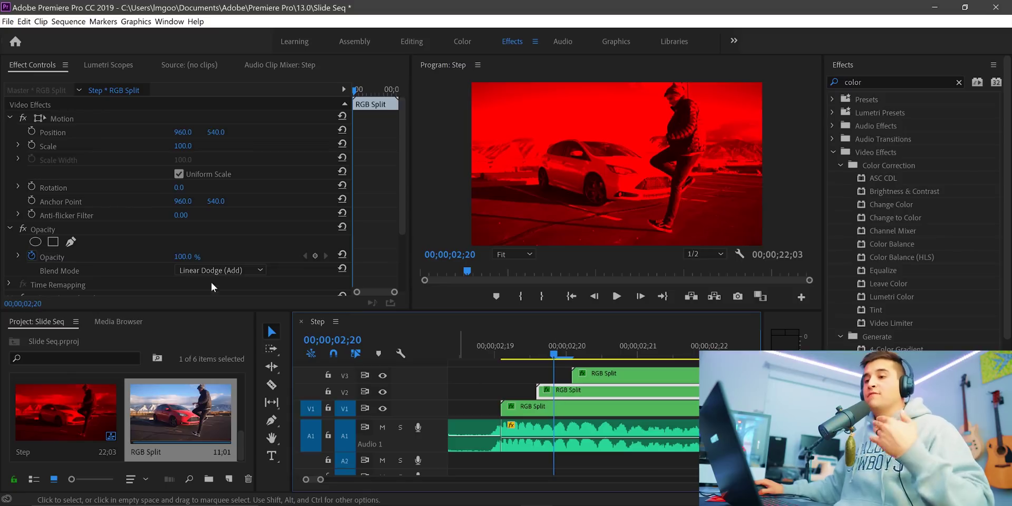
scroll(292, 227, down, 1)
scroll(292, 227, down, 5)
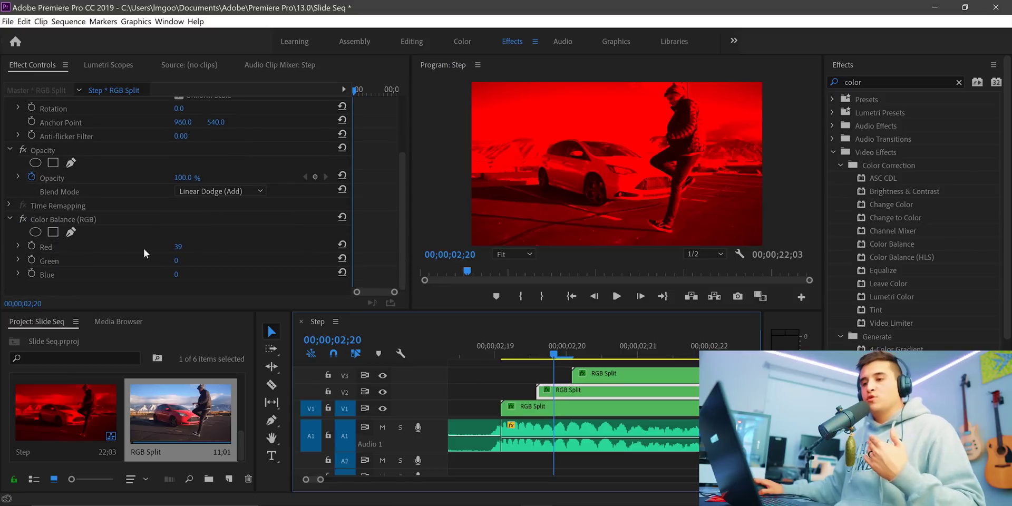
click(178, 246)
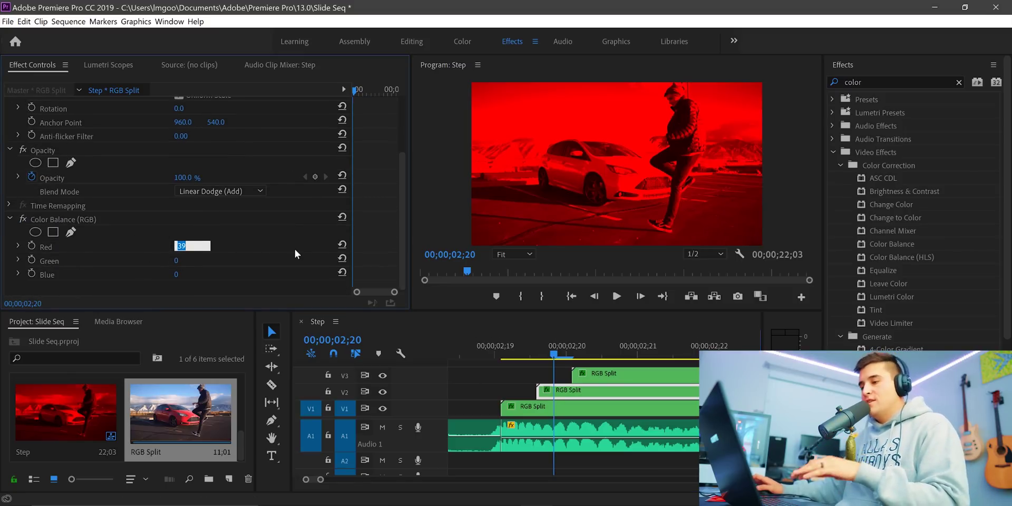
text(0)
click(179, 261)
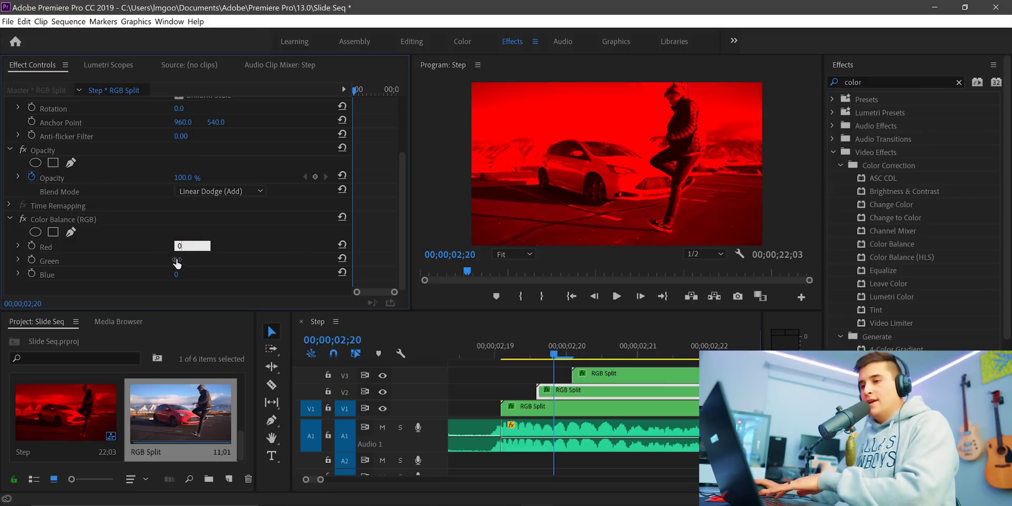
text(100)
key(Return)
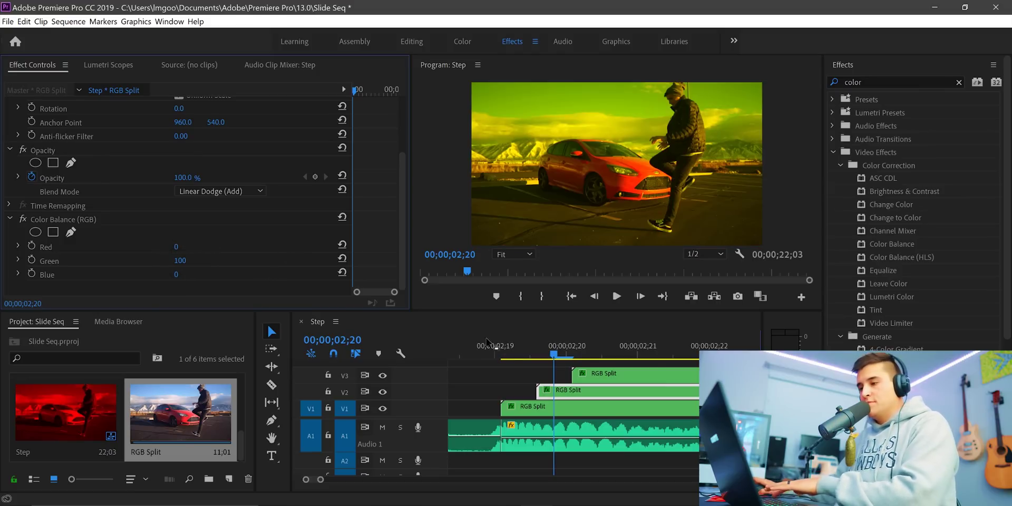
- Set the V3 RGB Split clip's Color Balance (RGB) to Red 0 and Blue 100
drag(554, 354, 590, 359)
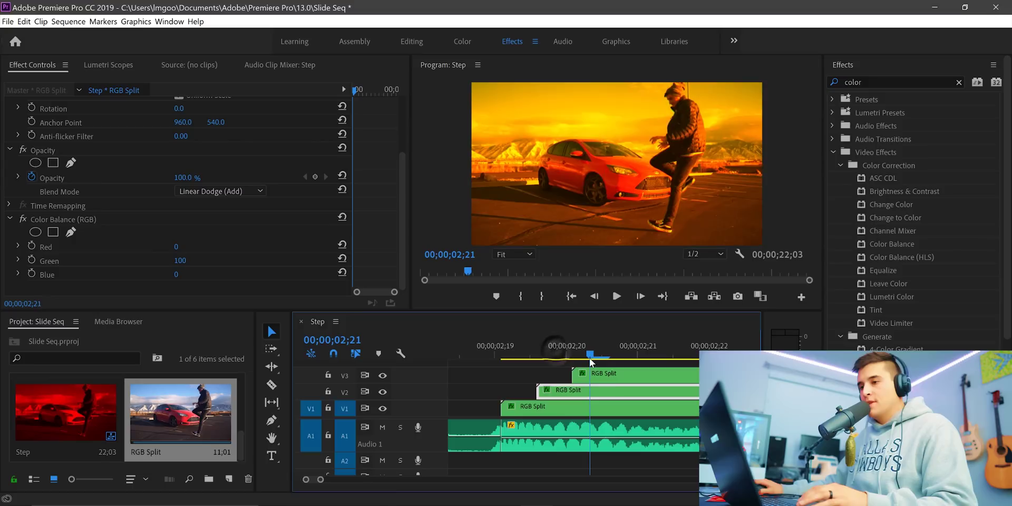
click(611, 376)
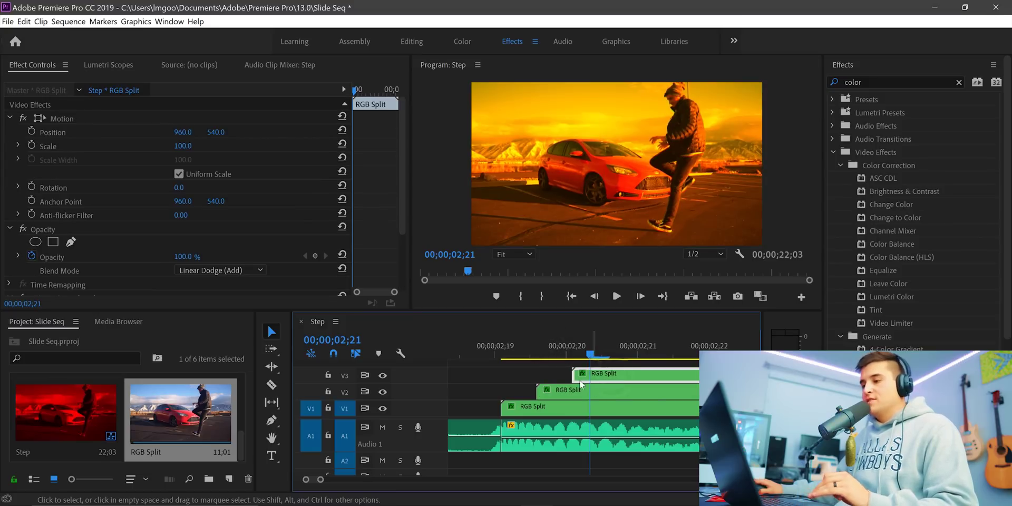
scroll(275, 201, down, 2)
drag(180, 247, 271, 248)
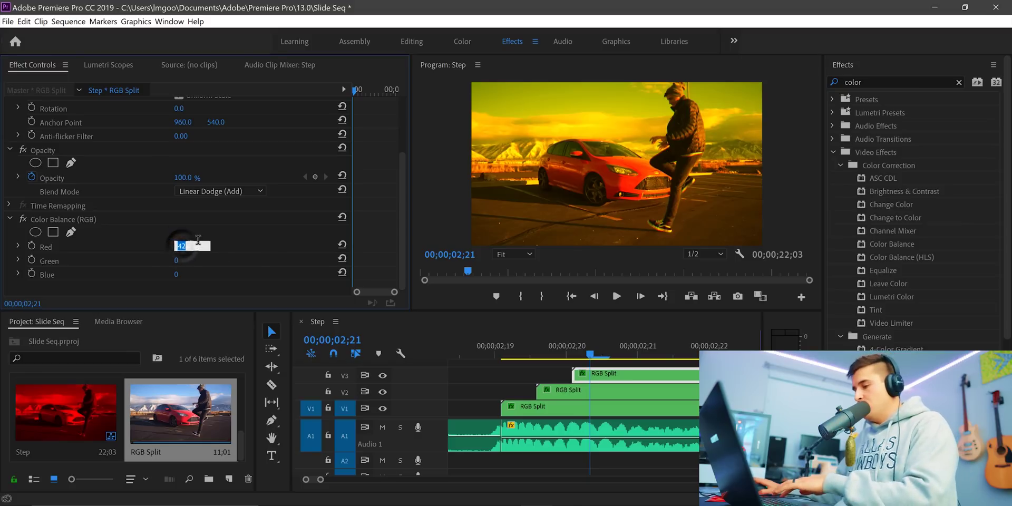
text(0)
click(179, 273)
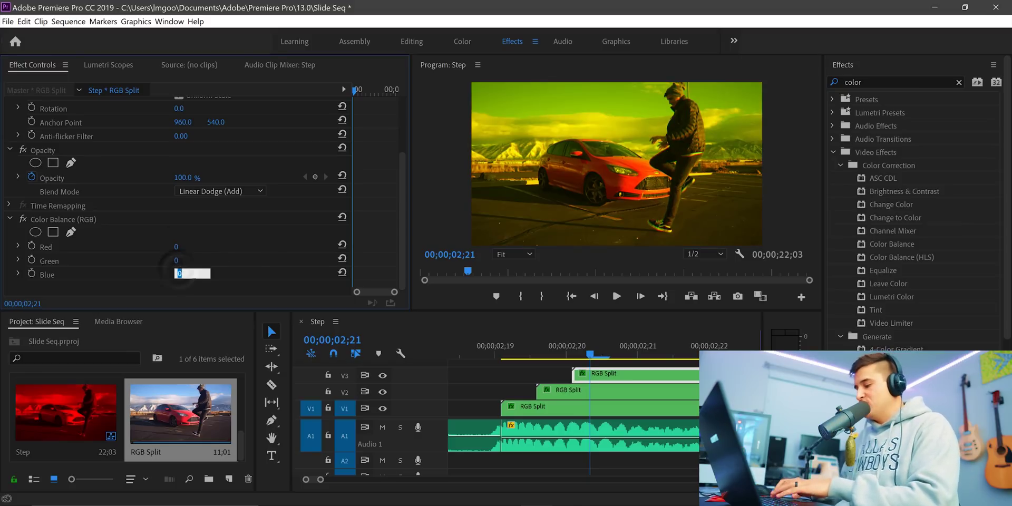
text(100)
key(Return)
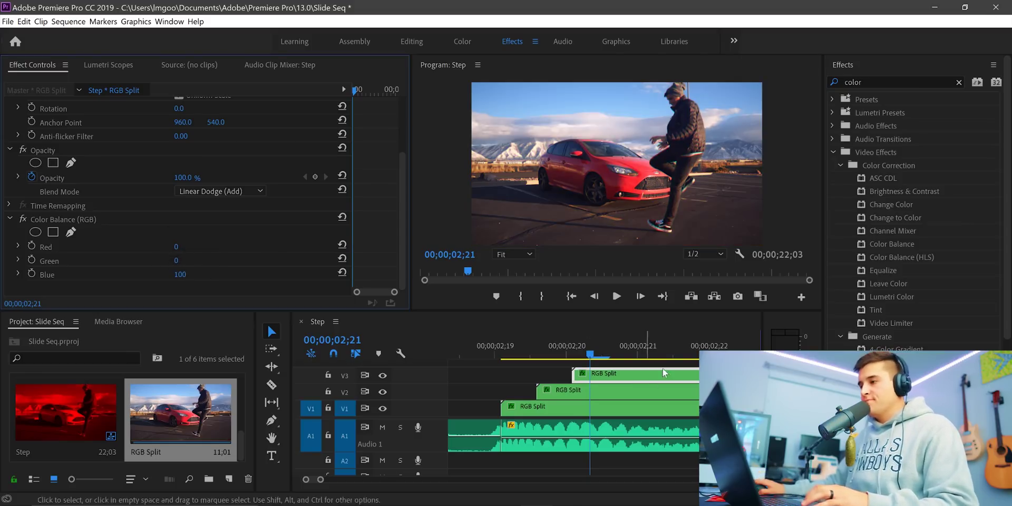
- Play the RGB split in the maximized program monitor at Full resolution, and return the playback resolution to 1/2
click(587, 357)
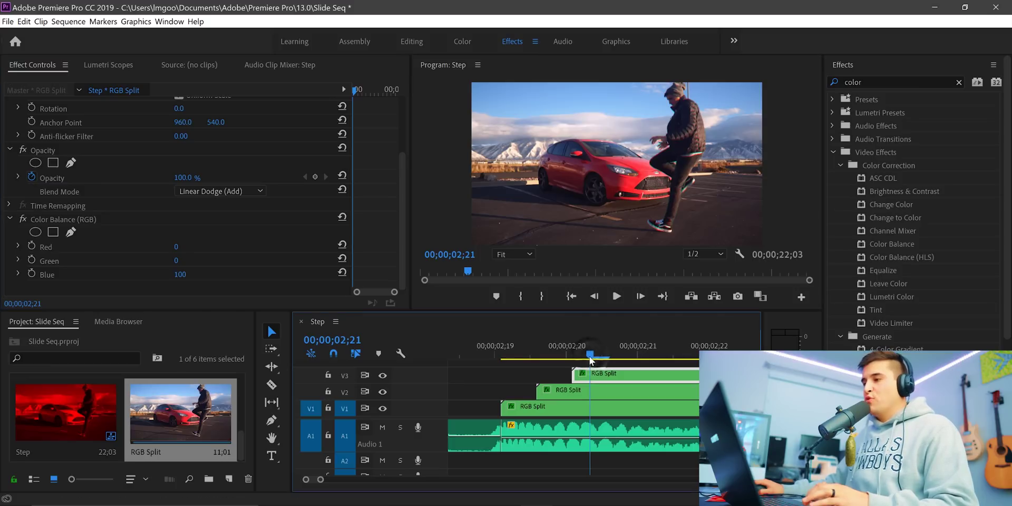
drag(591, 360, 627, 360)
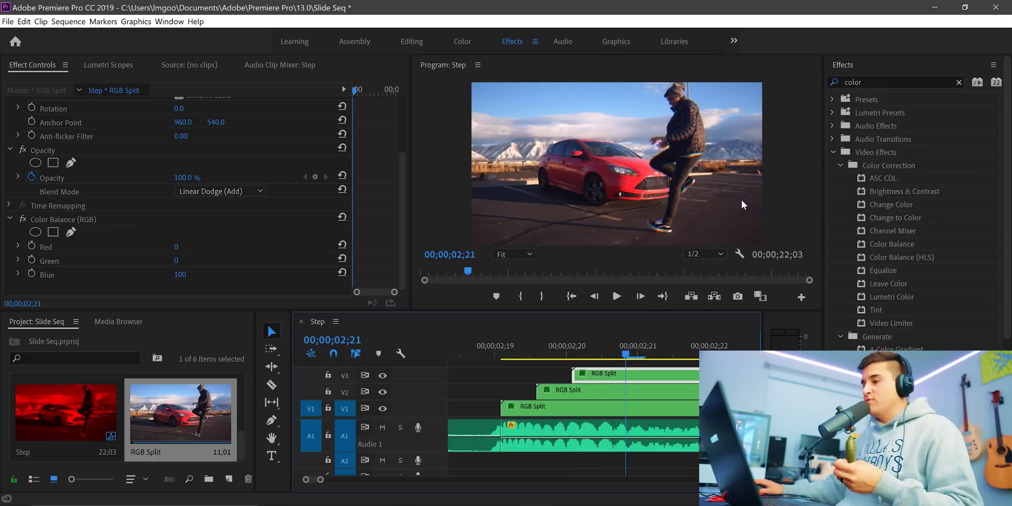
click(707, 254)
click(707, 266)
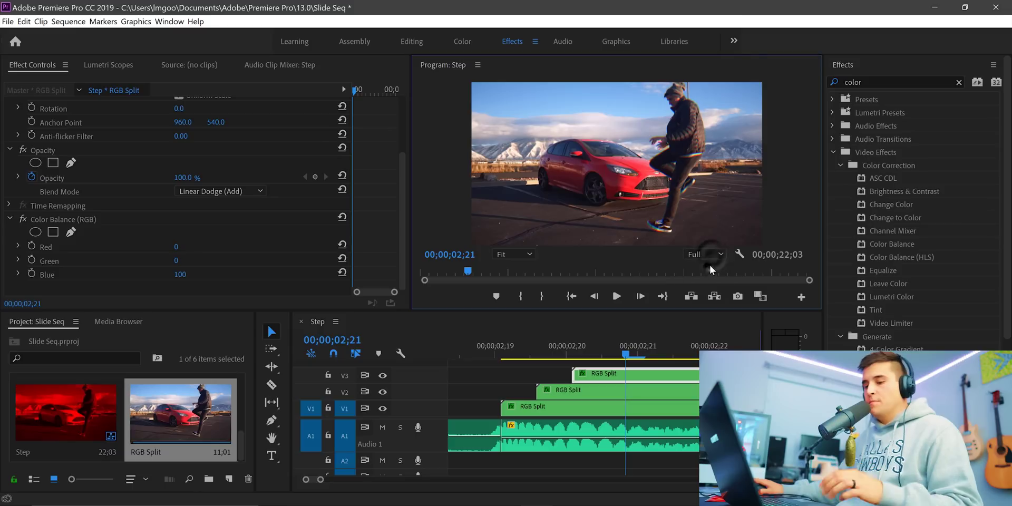
key(grave)
key(space)
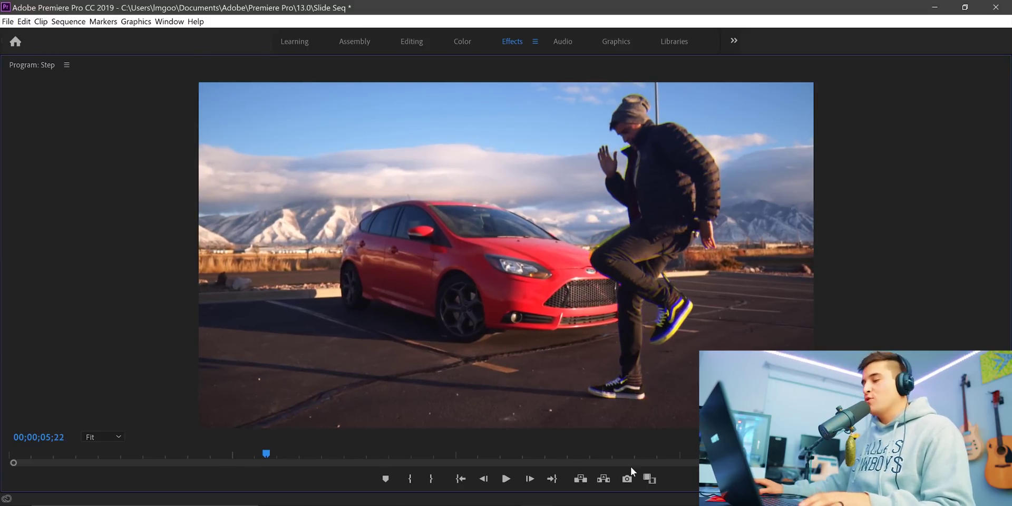
key(grave)
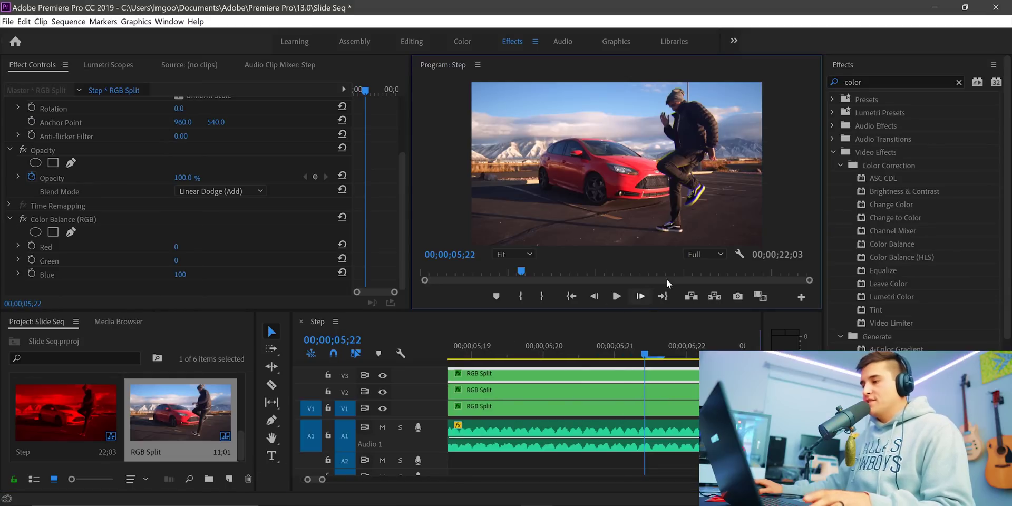
click(690, 252)
click(699, 278)
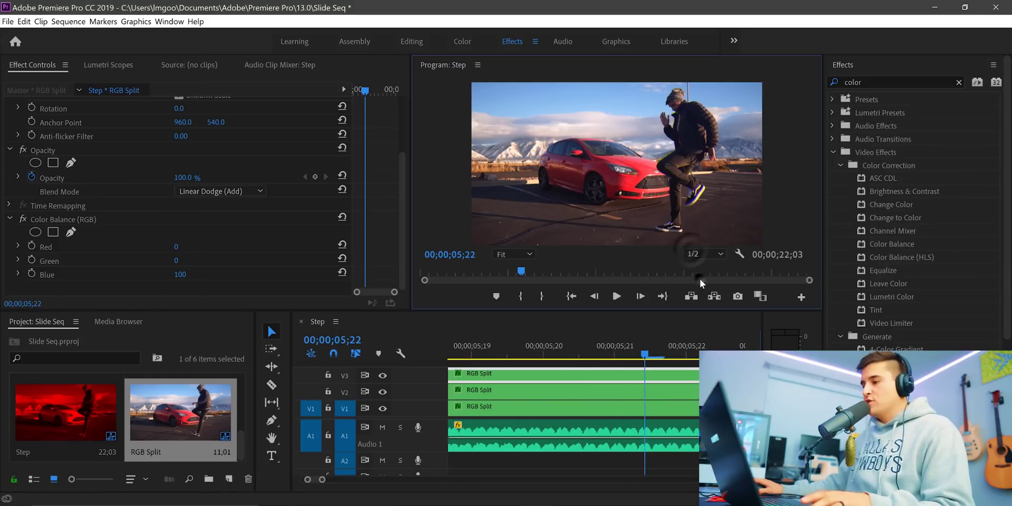
- Trim the starts of the V1 and V2 RGB Split clips to the V3 clip's start, and move all three back to the audio cut
click(517, 351)
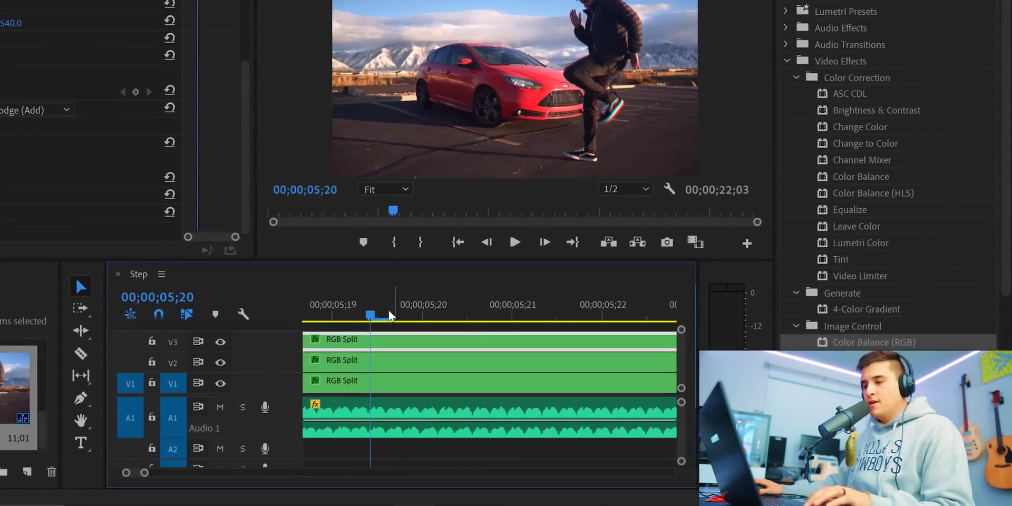
key(minus)
key(minus)
key(minus)
key(minus)
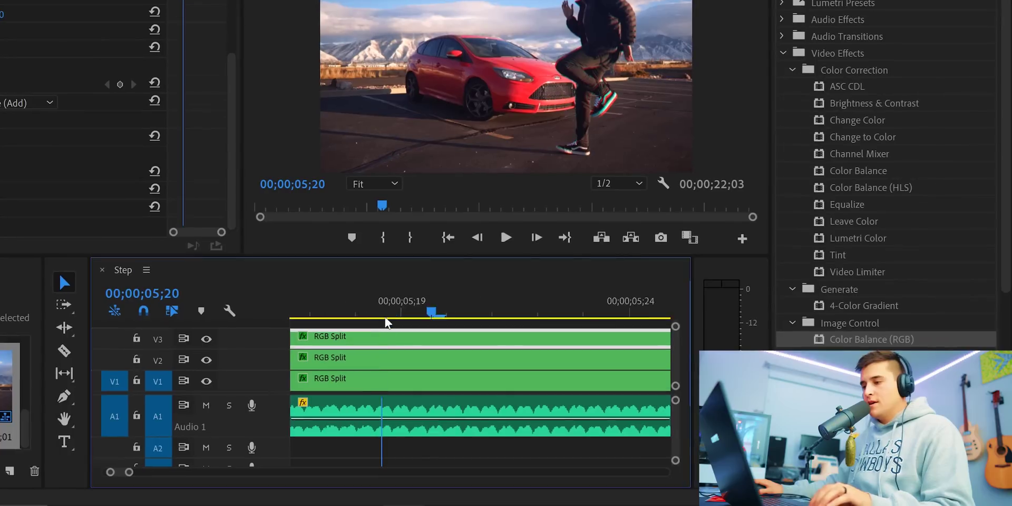
key(minus)
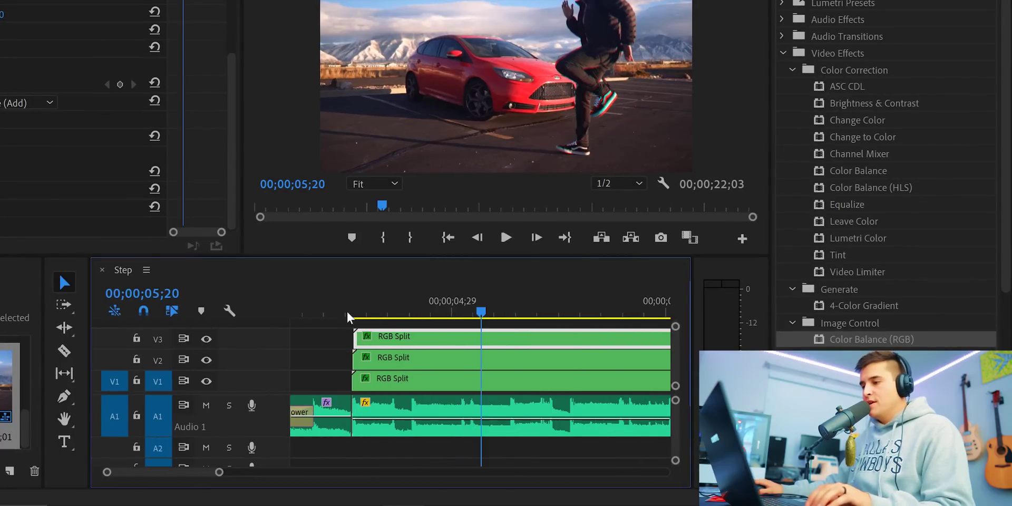
click(347, 313)
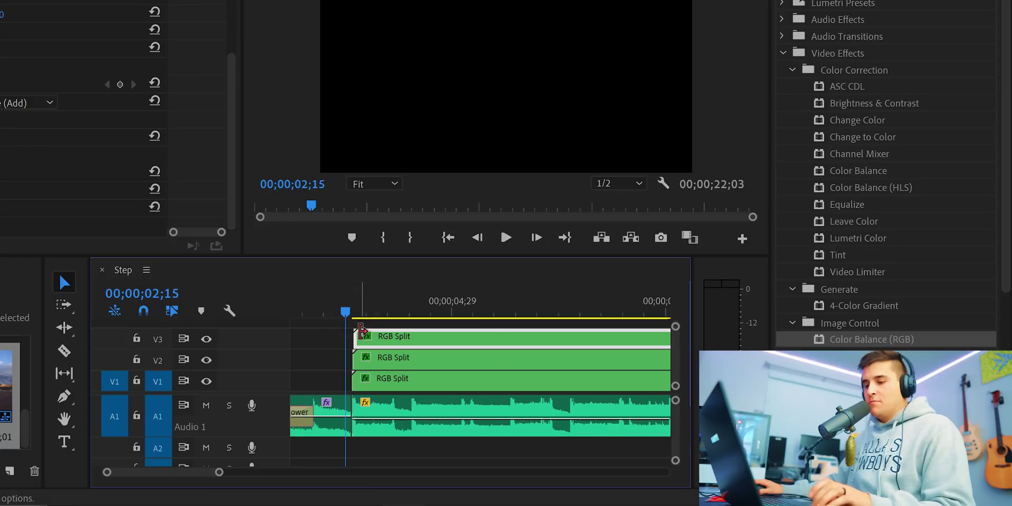
key(equal)
key(equal)
key(equal)
key(equal)
drag(597, 376, 620, 383)
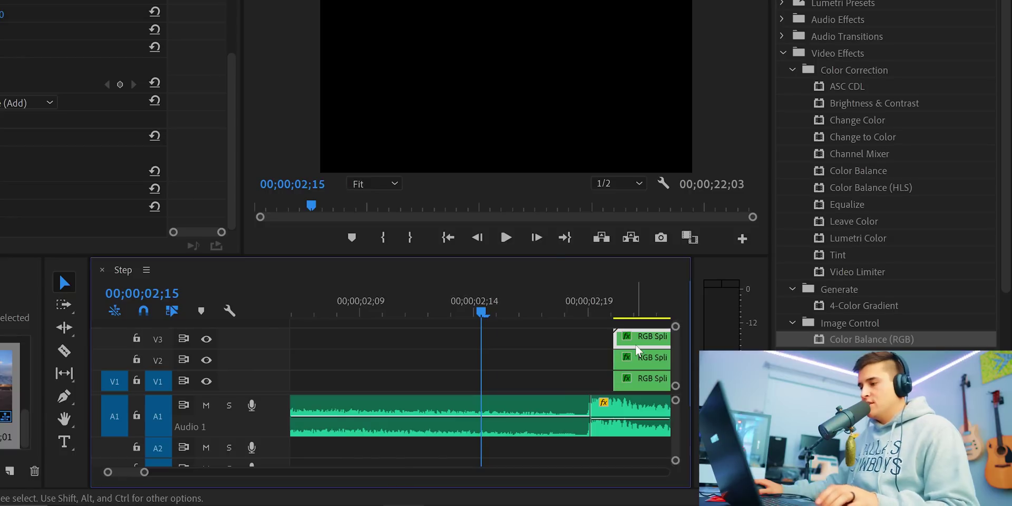
drag(640, 393, 620, 349)
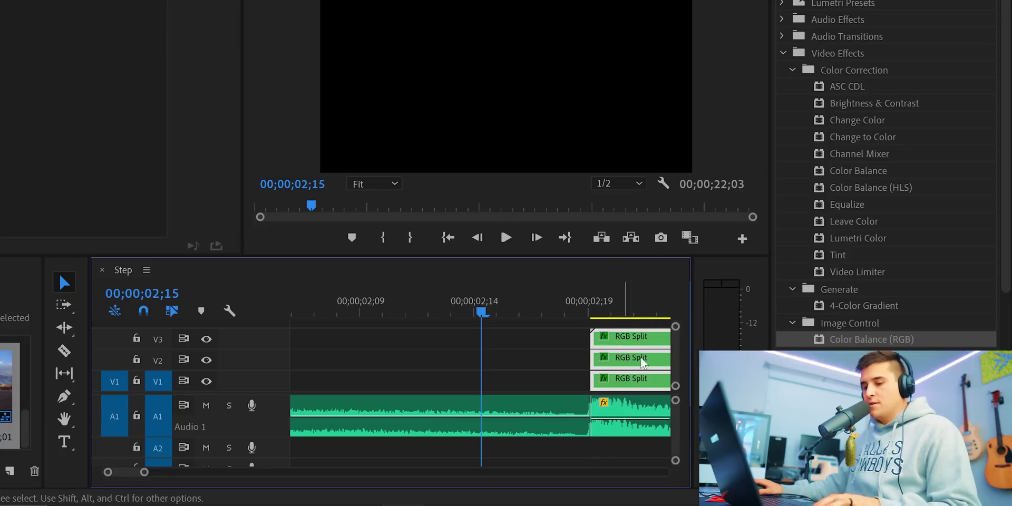
- Trim the ends of the V2 and V3 RGB Split clips to match the end of the V1 clip
key(minus)
key(minus)
key(minus)
key(minus)
key(minus)
key(minus)
key(equal)
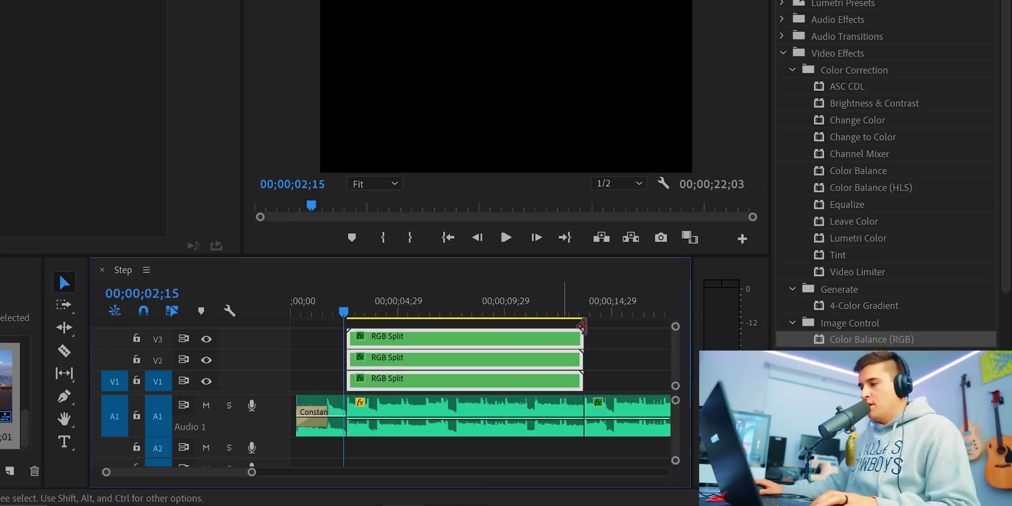
click(584, 312)
key(equal)
key(equal)
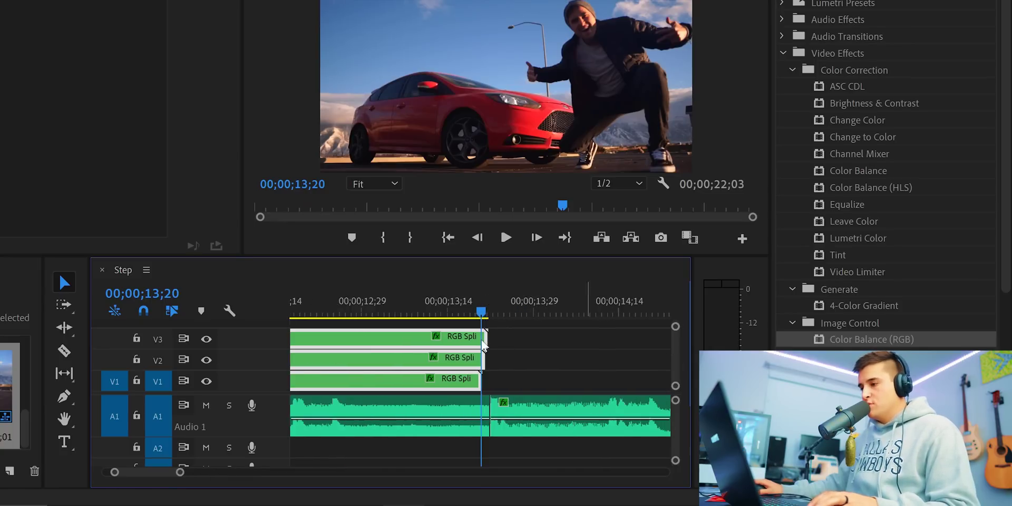
drag(514, 359, 532, 363)
click(565, 370)
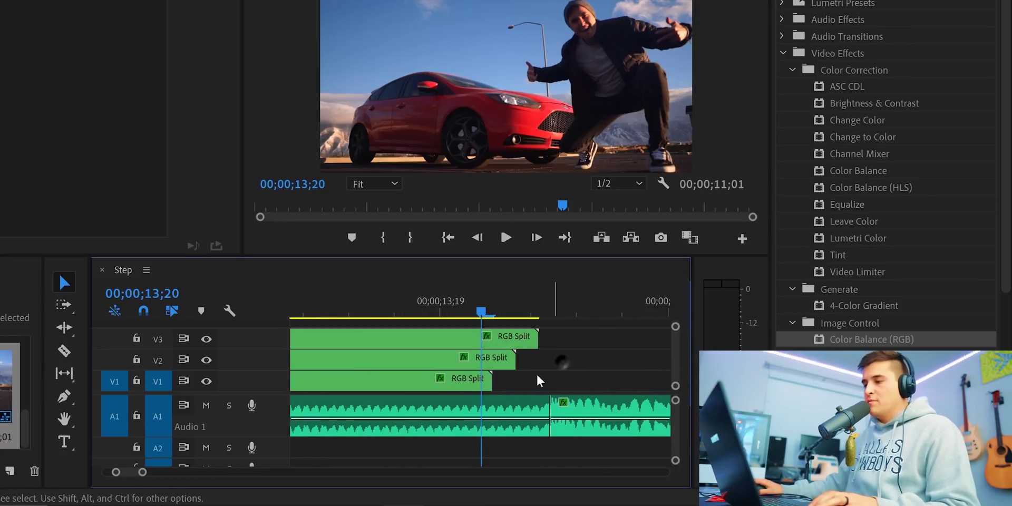
drag(490, 362, 491, 360)
drag(532, 330, 492, 333)
- Play the sequence from its start and examine the RGB split at the transition around 00;00;09;27
key(minus)
key(minus)
key(minus)
key(minus)
key(minus)
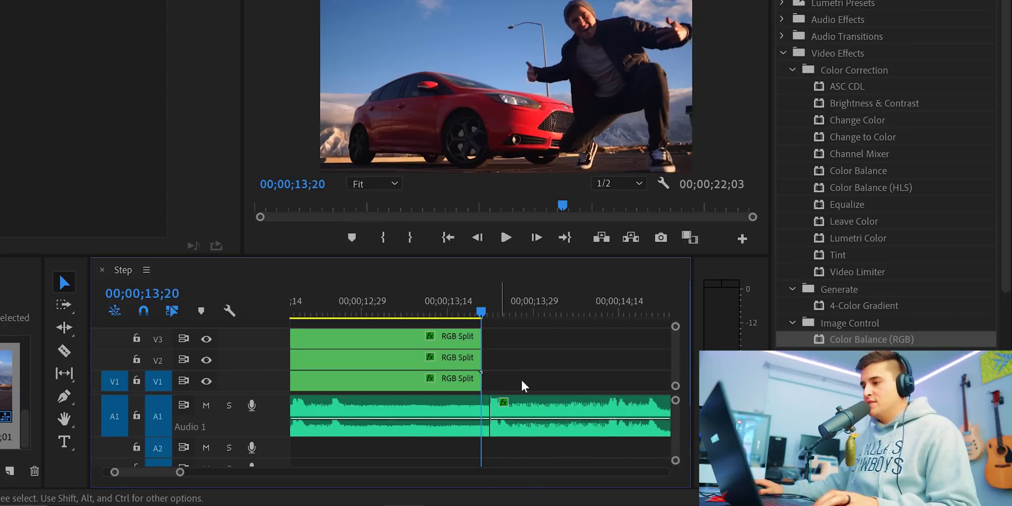
key(space)
key(space)
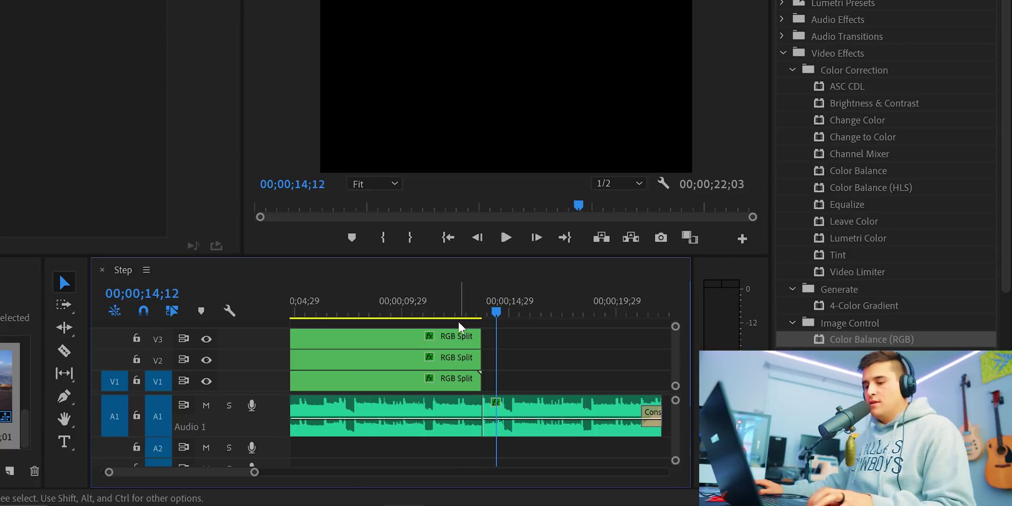
key(minus)
key(minus)
key(minus)
click(299, 306)
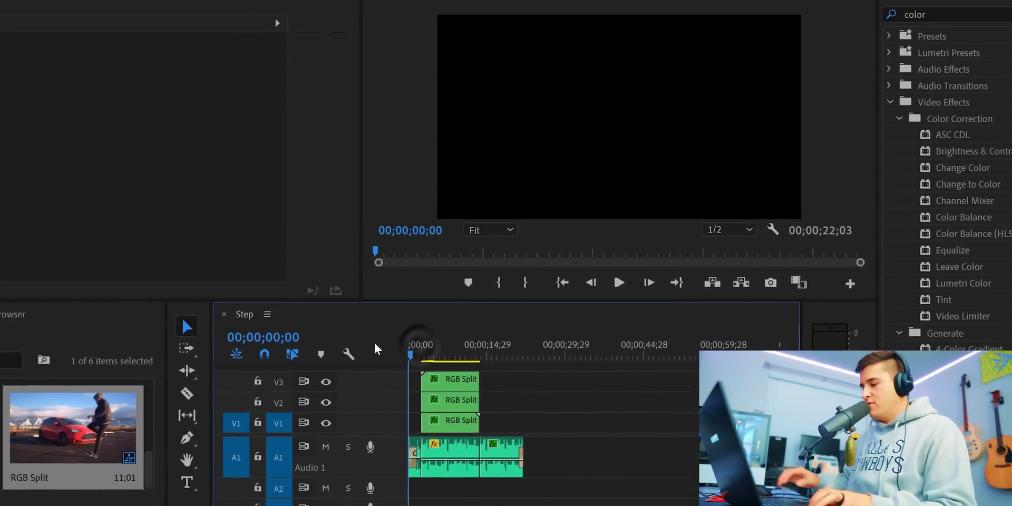
key(space)
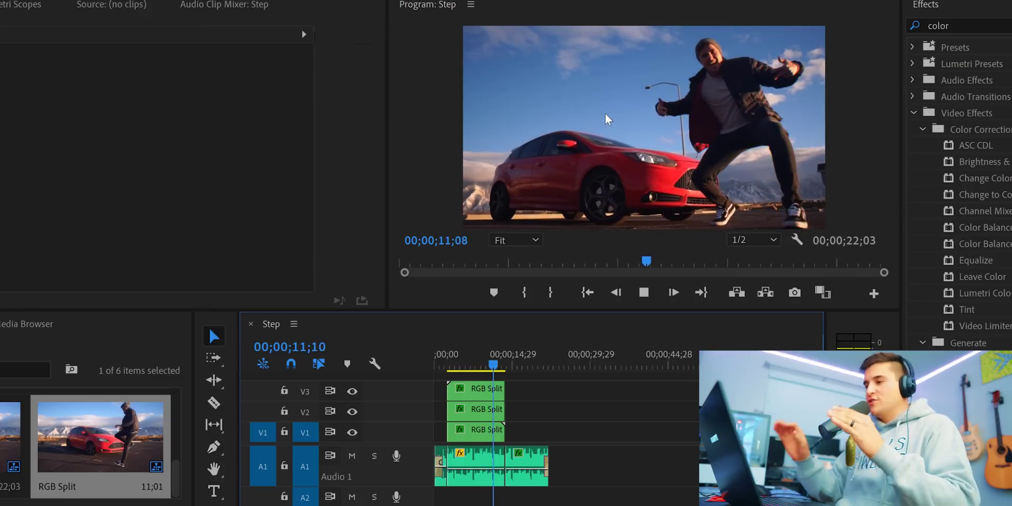
drag(481, 358, 486, 363)
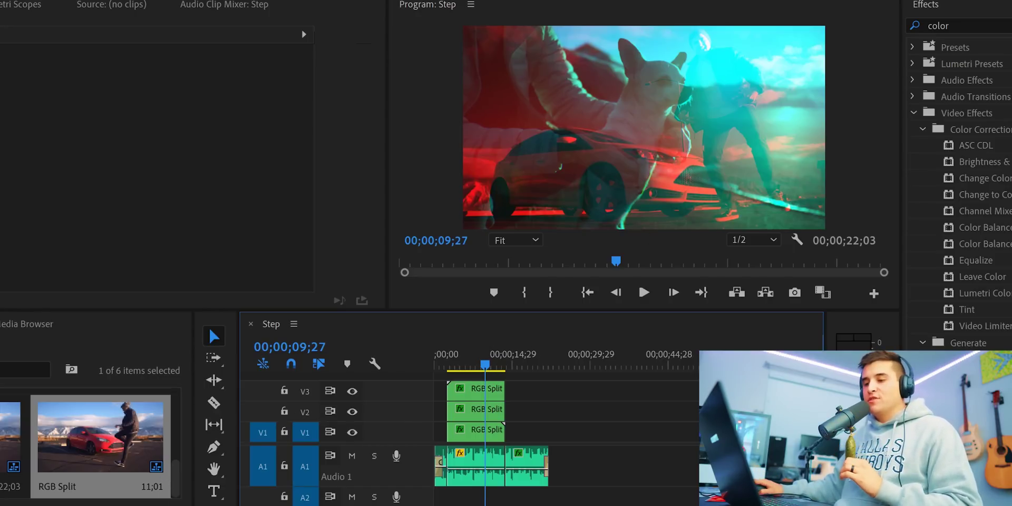
- Create a 1920 x 1080, 23.976 fps adjustment layer and place it on V4 over the full length of the stacked RGB Split clips
click(229, 478)
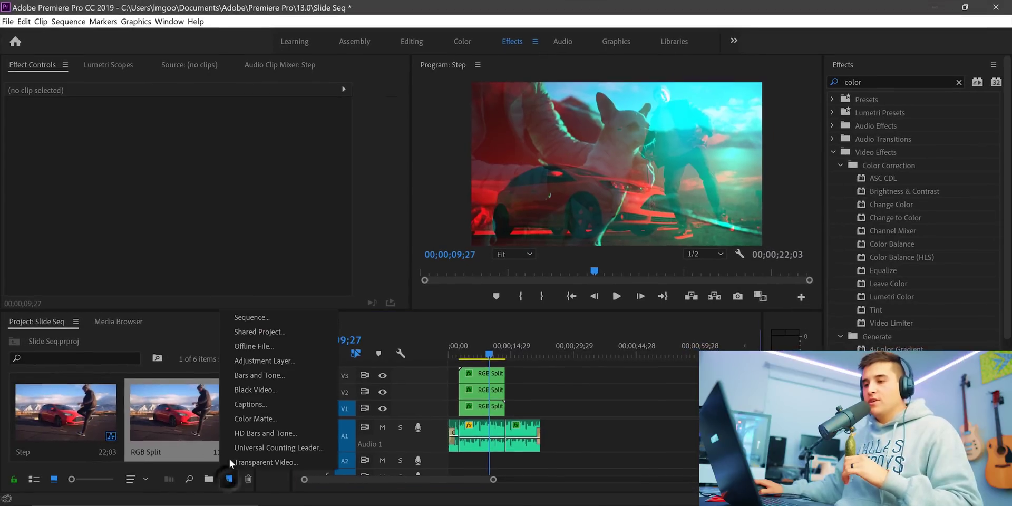
click(264, 360)
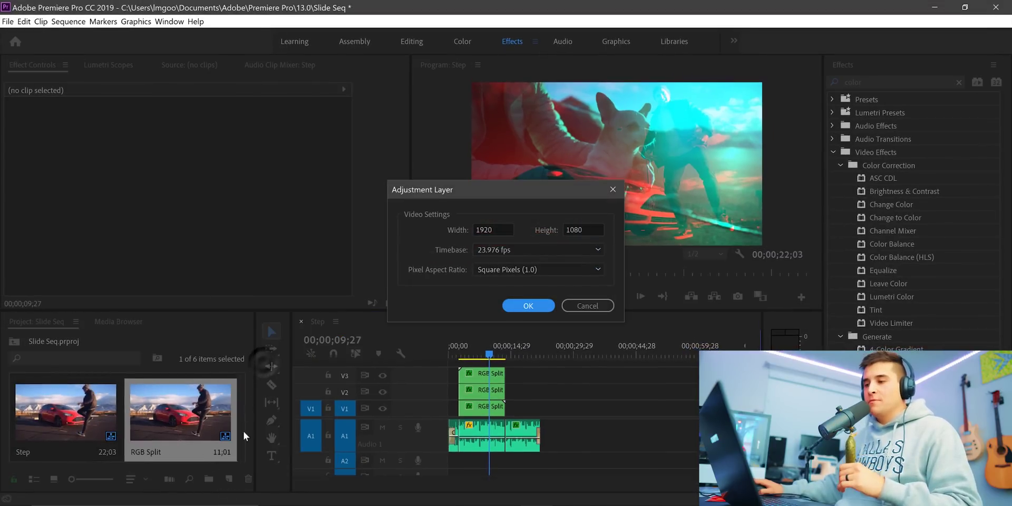
click(525, 307)
drag(408, 404, 505, 376)
- Find the Wave Warp effect and apply it to the adjustment layer on V4
click(461, 352)
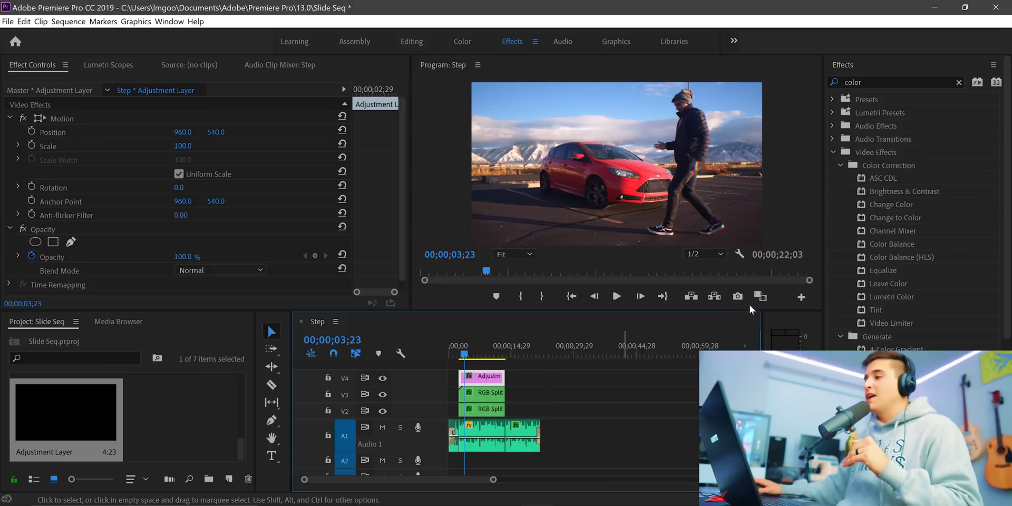
key(shift+7)
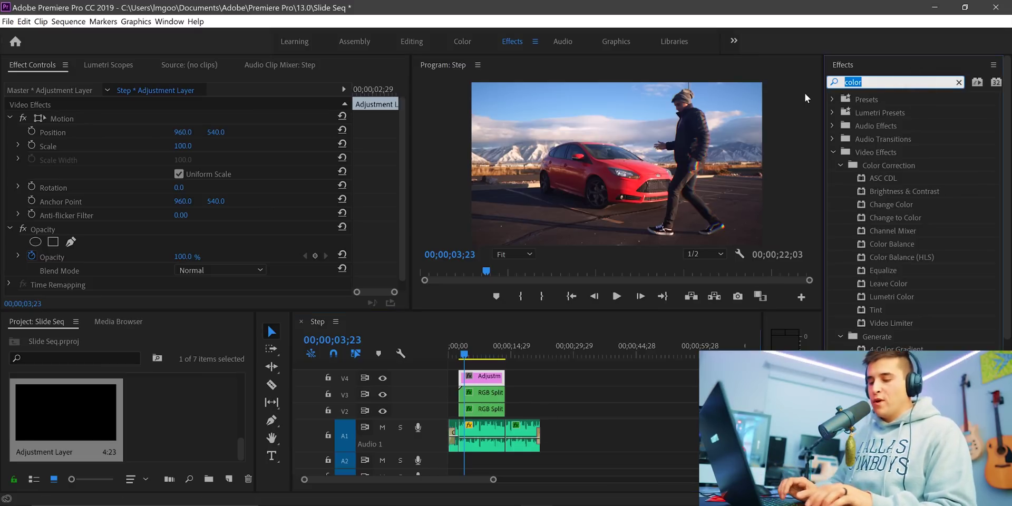
text(warp)
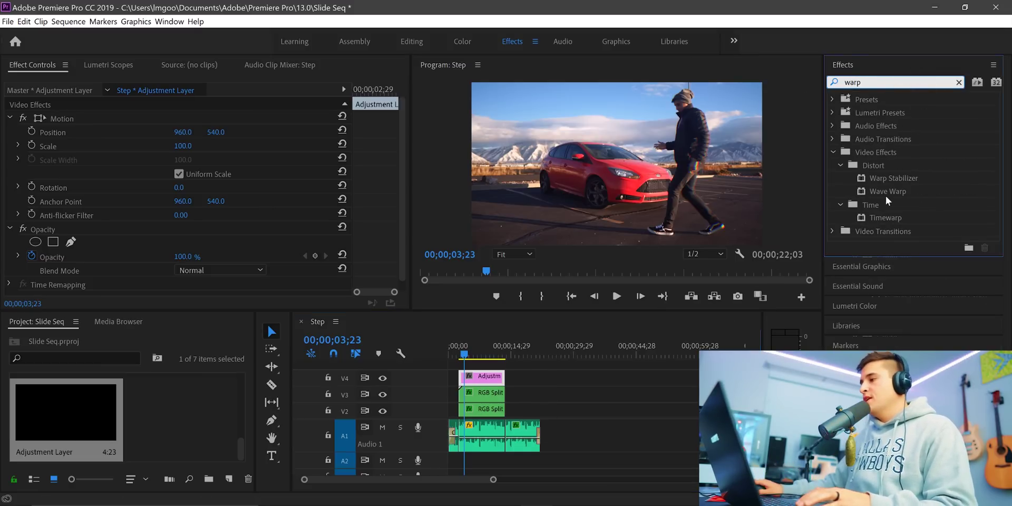
click(887, 196)
mouse_move(887, 198)
mouse_down()
mouse_move(472, 377)
mouse_move(484, 376)
mouse_up()
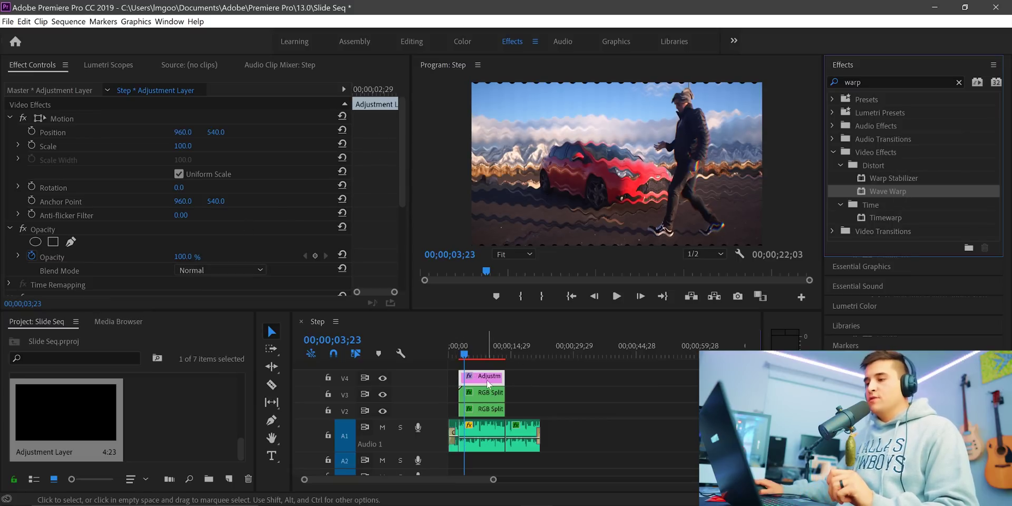
- Set the adjustment layer's Wave Warp to the Square wave type with a direction of 180°
drag(401, 179, 400, 250)
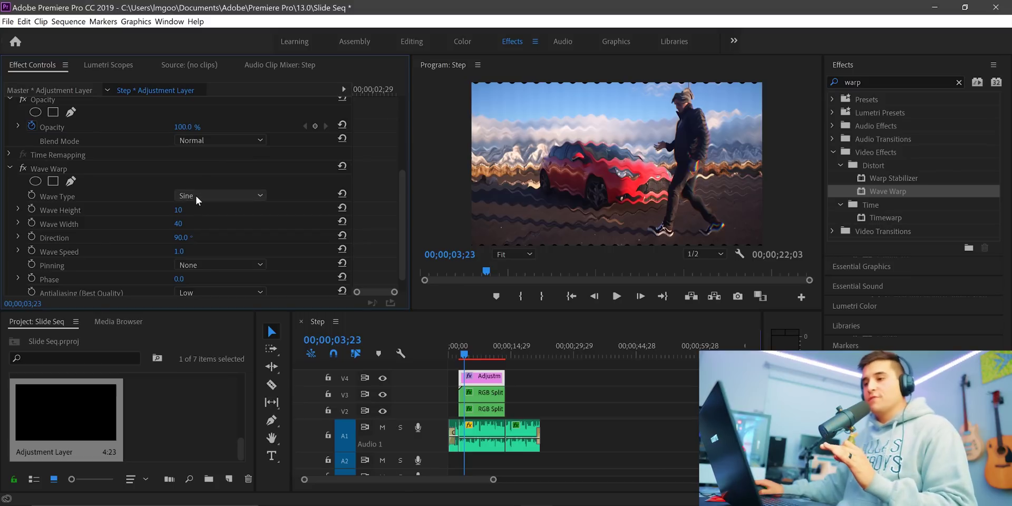
click(195, 192)
click(213, 223)
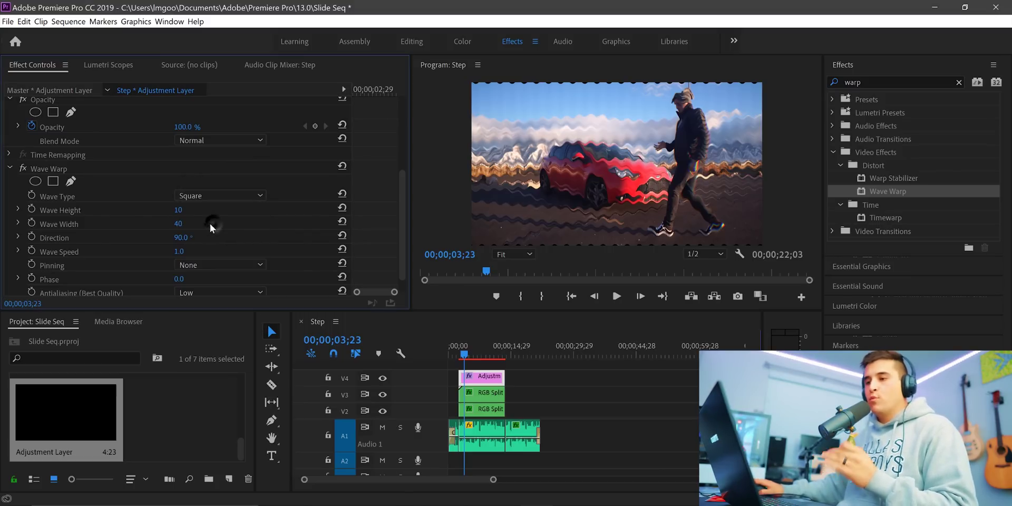
click(185, 238)
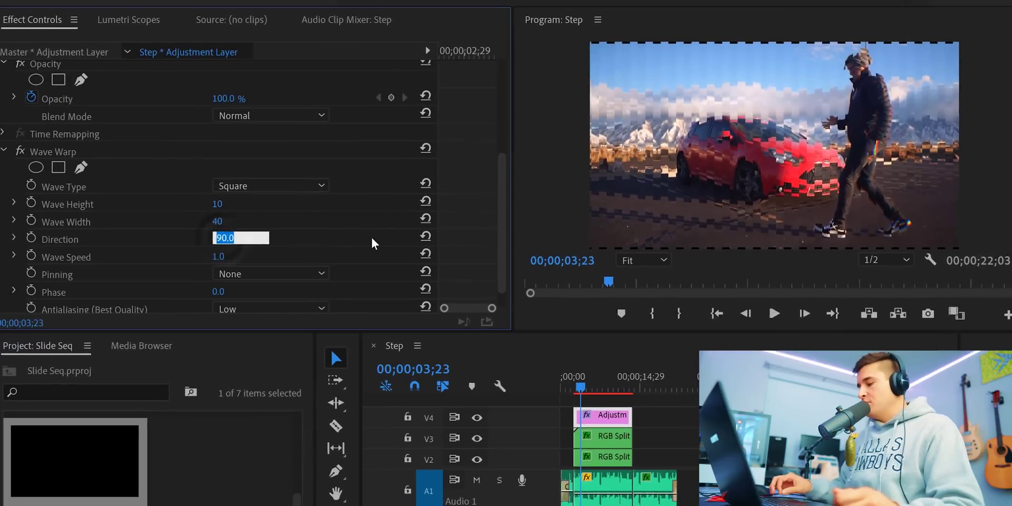
text(180)
key(Return)
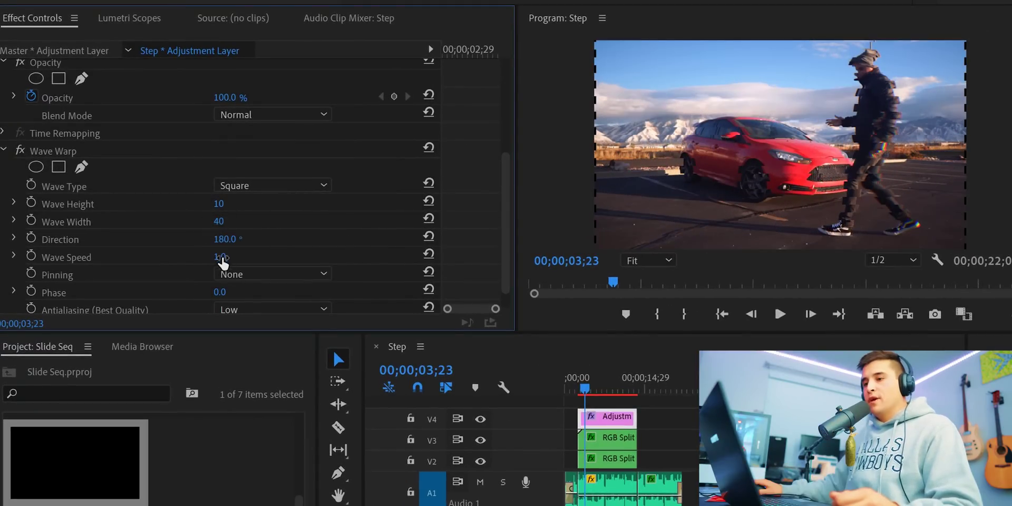
- Set the Wave Warp's wave speed to 0.1, wave height to 4 and wave width to 750
click(220, 257)
text(.1)
key(Return)
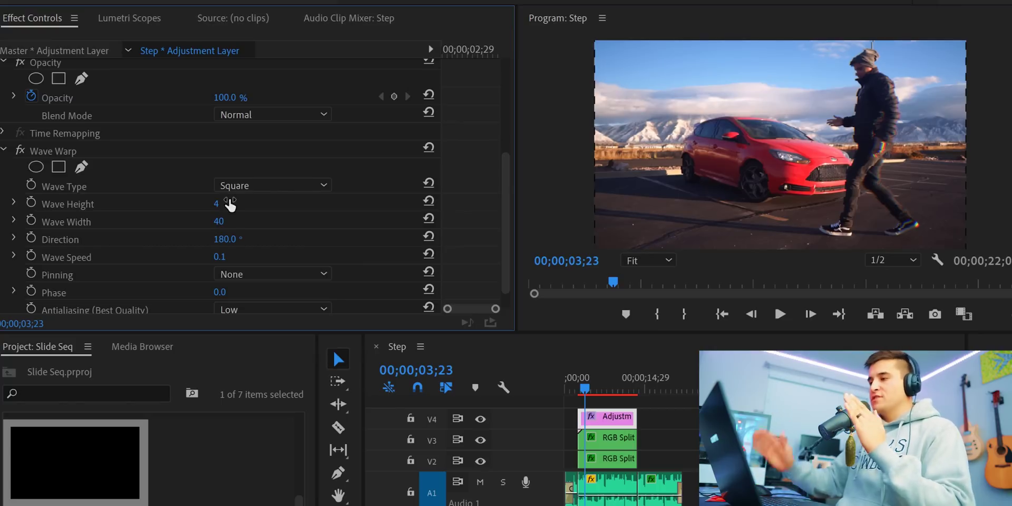
drag(218, 221, 239, 221)
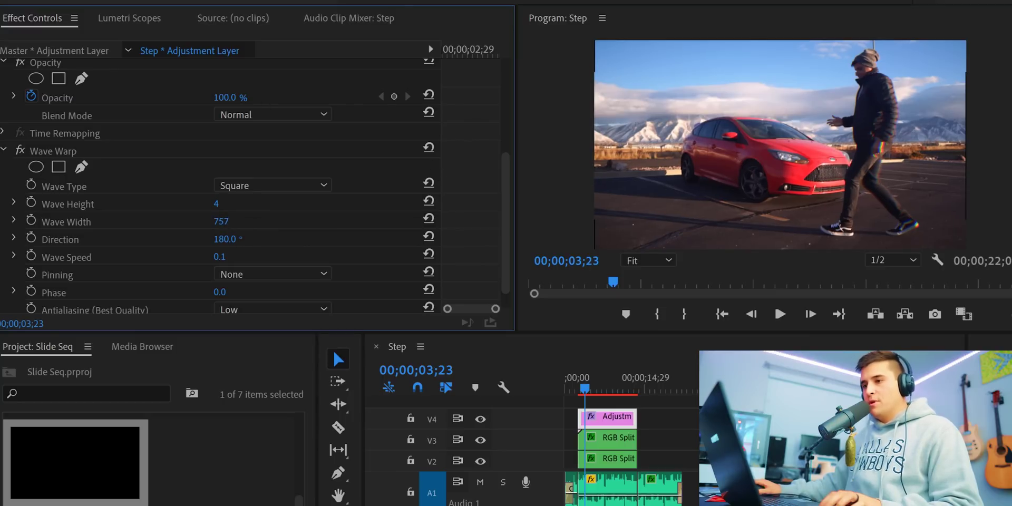
click(219, 221)
text(750)
key(Return)
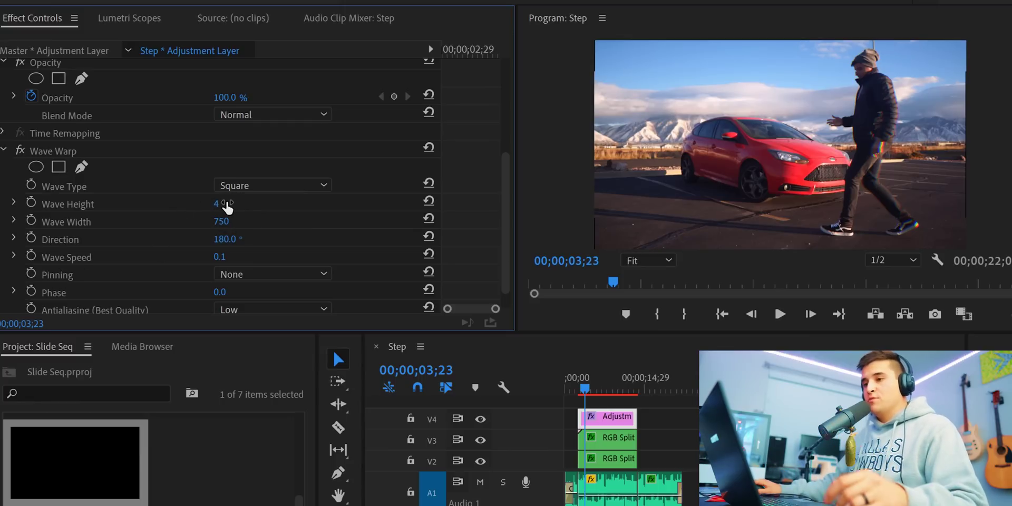
- Raise the Wave Warp's wave height to 7 and set its pinning to All Edges
mouse_move(617, 332)
mouse_down()
mouse_move(611, 355)
mouse_move(612, 344)
mouse_up()
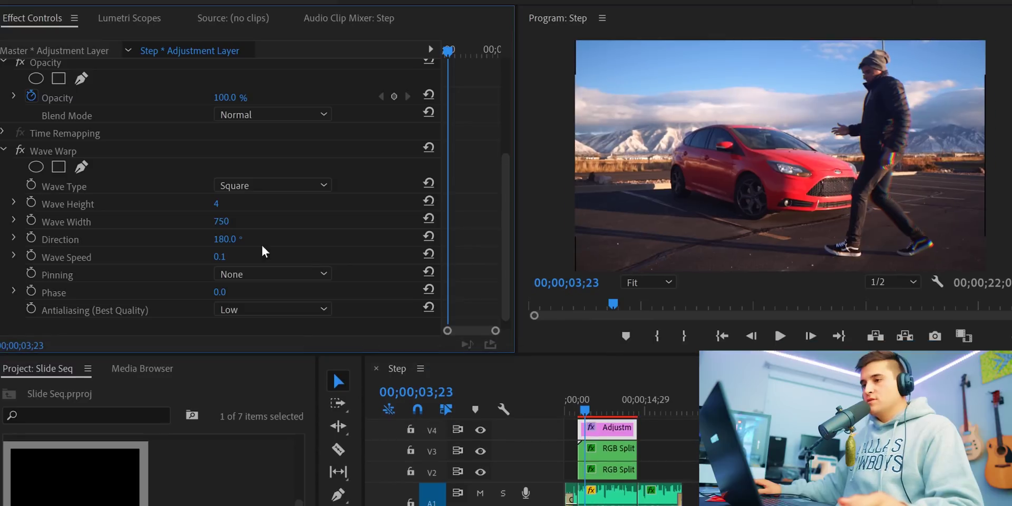
drag(216, 204, 206, 307)
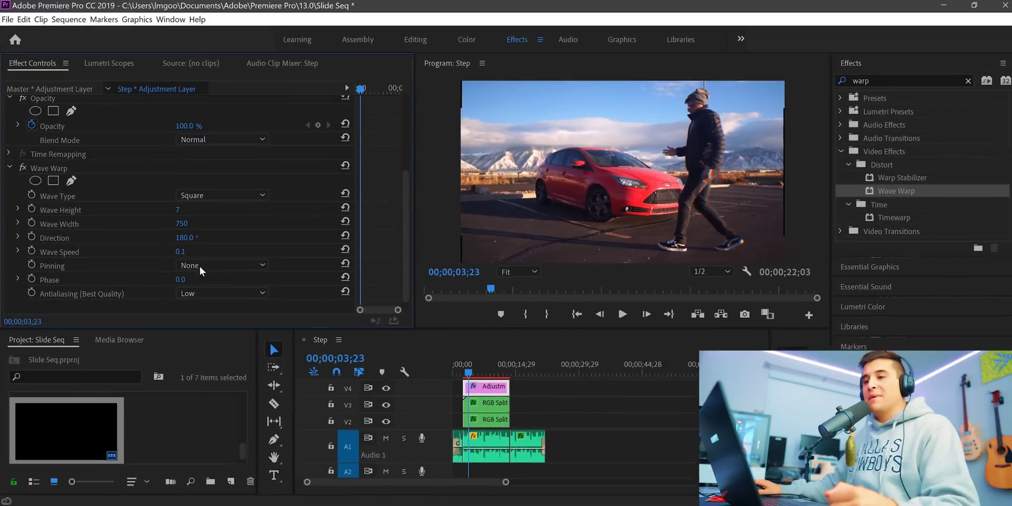
click(244, 272)
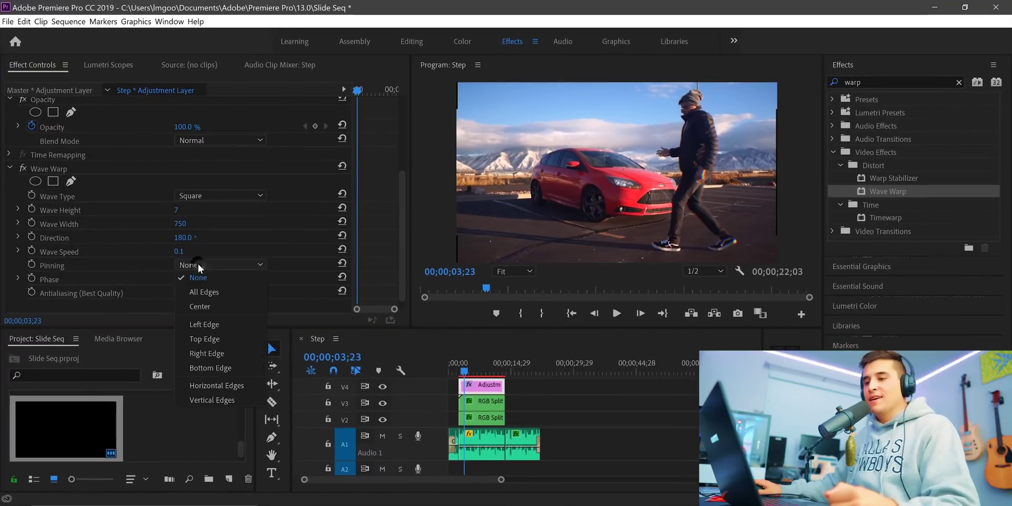
click(204, 292)
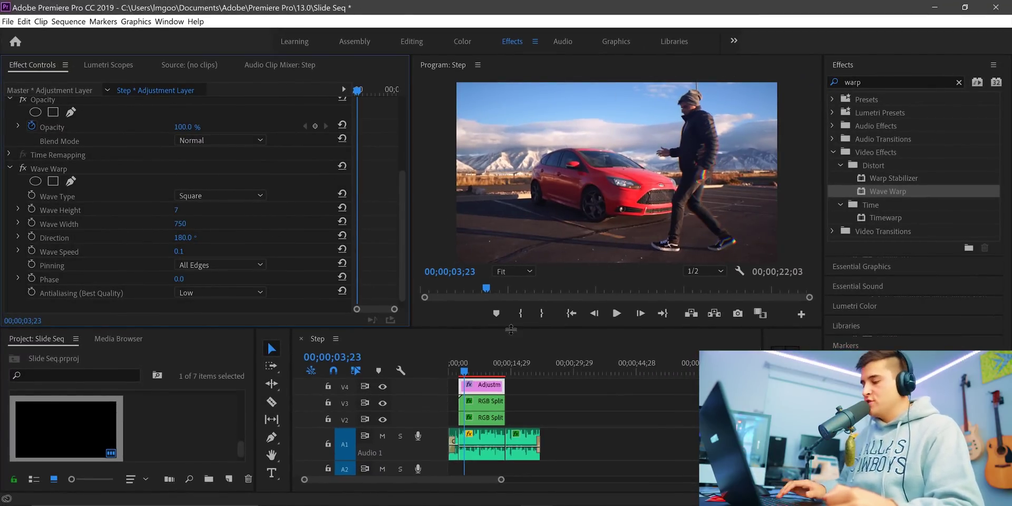
- Render the sequence's effects and play it from the start in an enlarged program monitor to review the wave warp
key(Return)
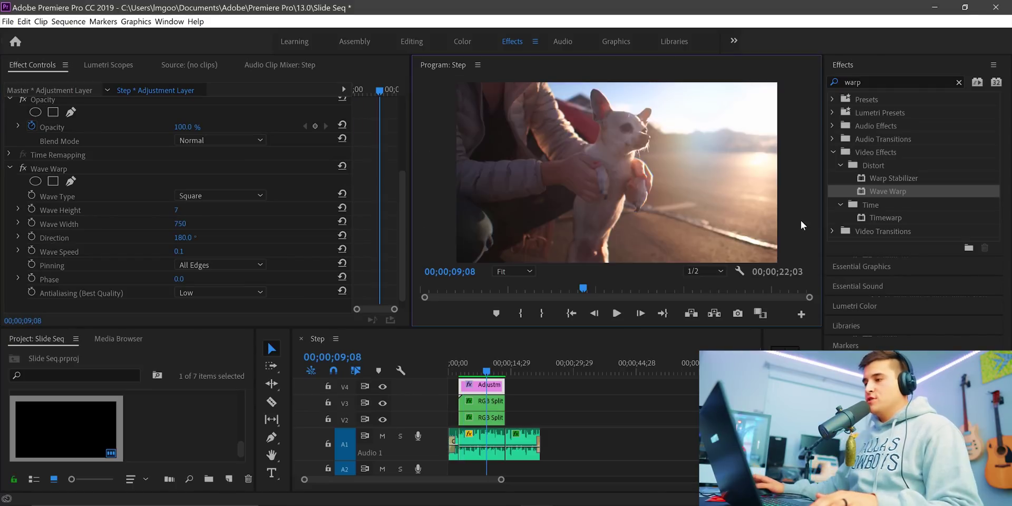
key(grave)
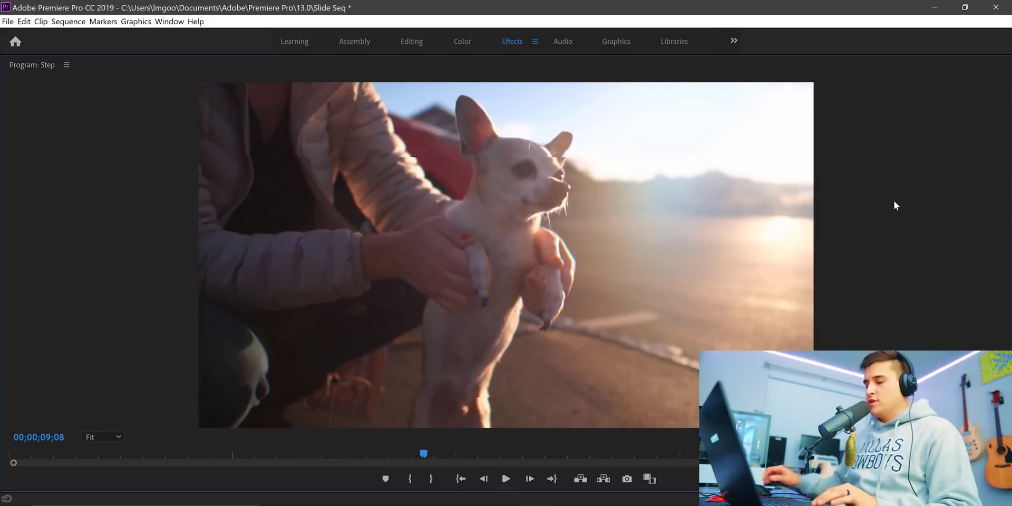
key(Home)
key(space)
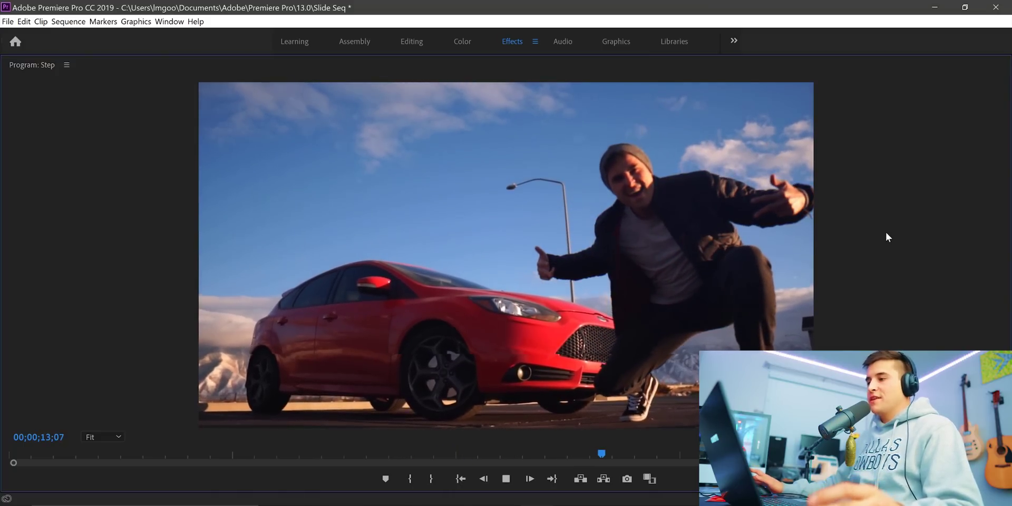
key(space)
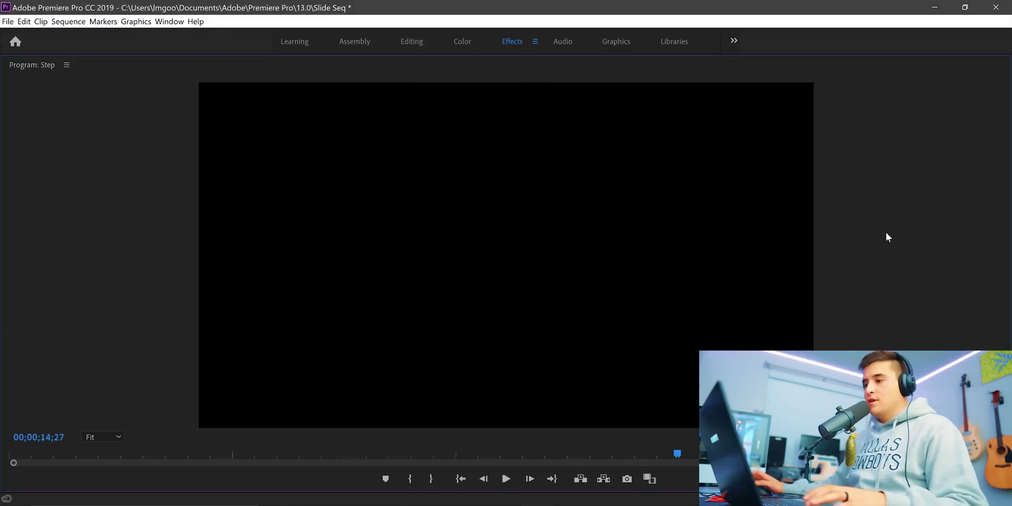
key(grave)
- Apply the Noise effect to the adjustment layer with a noise amount of 20%, and check the frame at 00;00;09;22
click(471, 369)
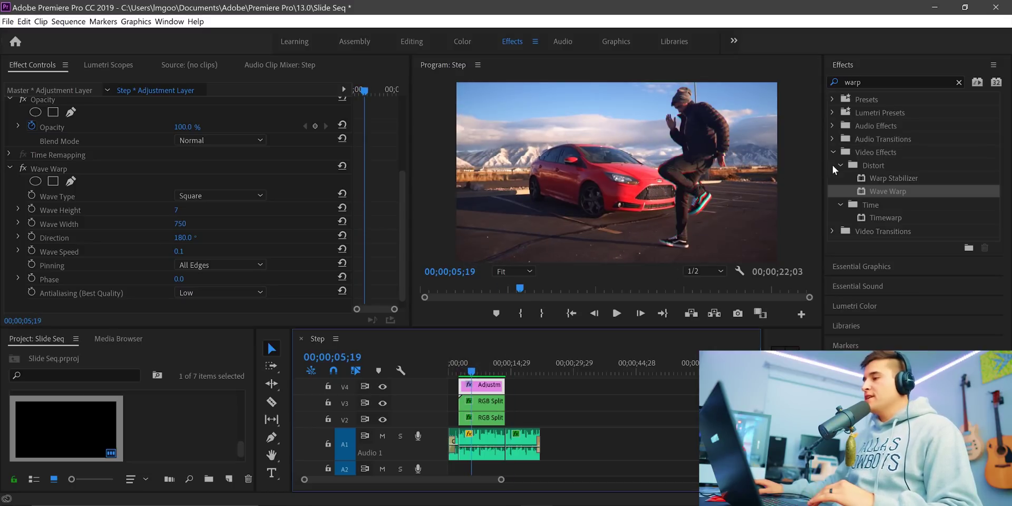
click(837, 84)
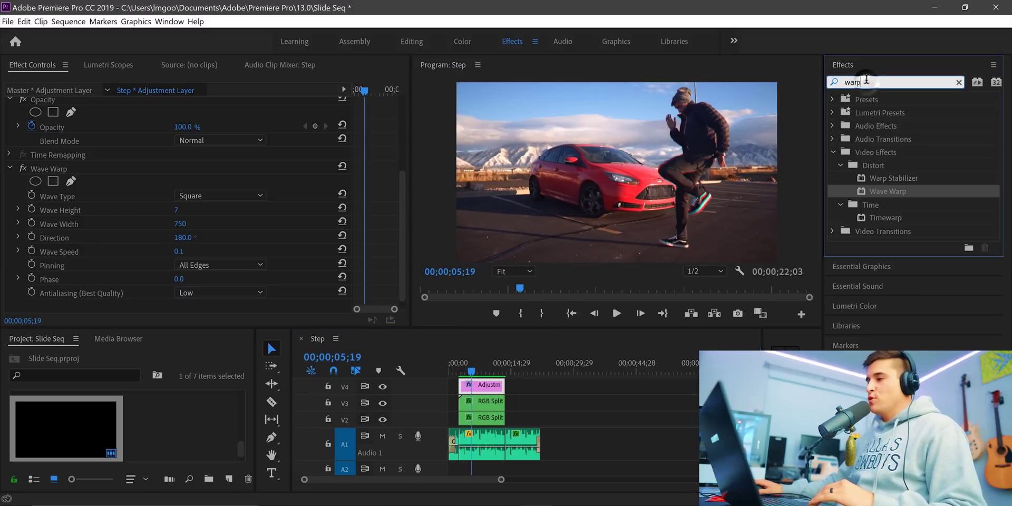
text(noise)
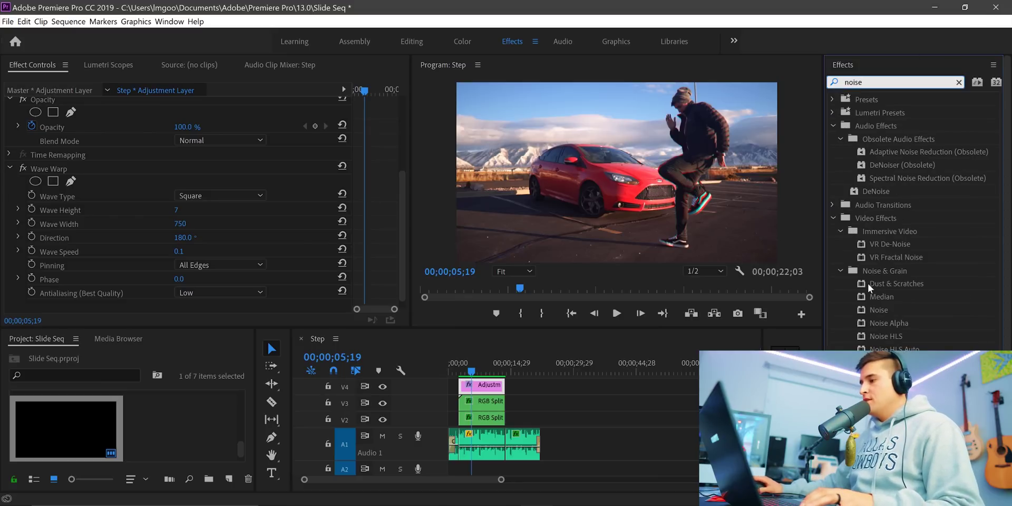
click(885, 271)
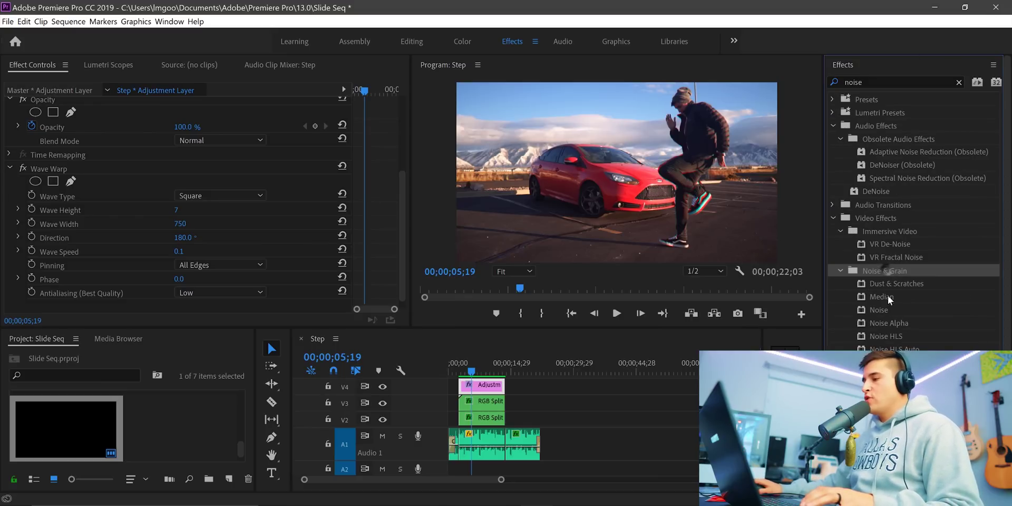
drag(892, 314, 474, 385)
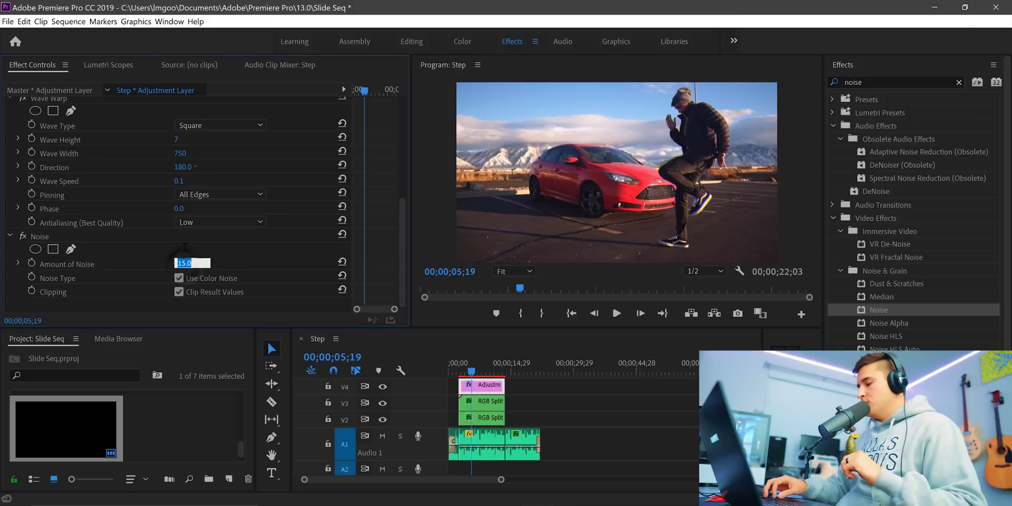
drag(476, 363, 491, 364)
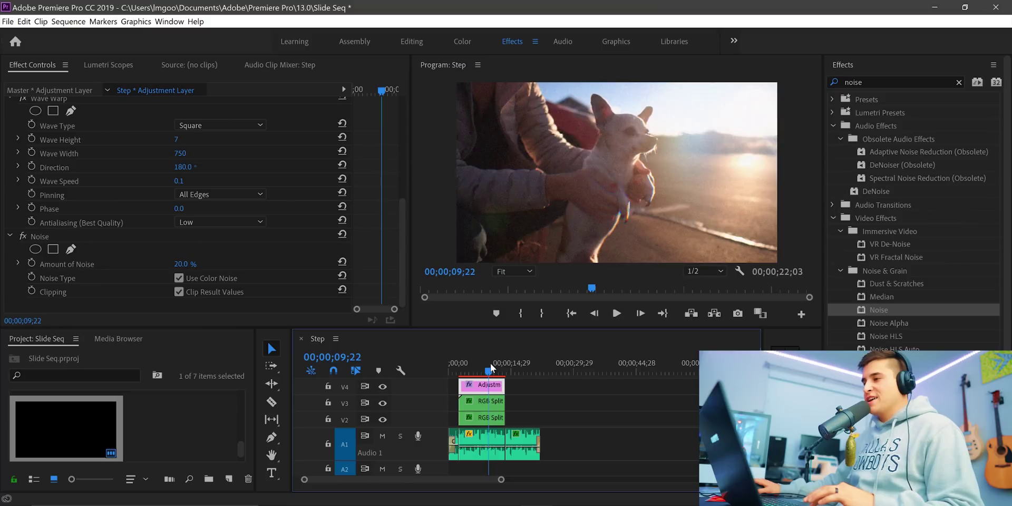
- Apply the Crop effect to the adjustment layer and set its Left and Right crop to 10% each
click(884, 82)
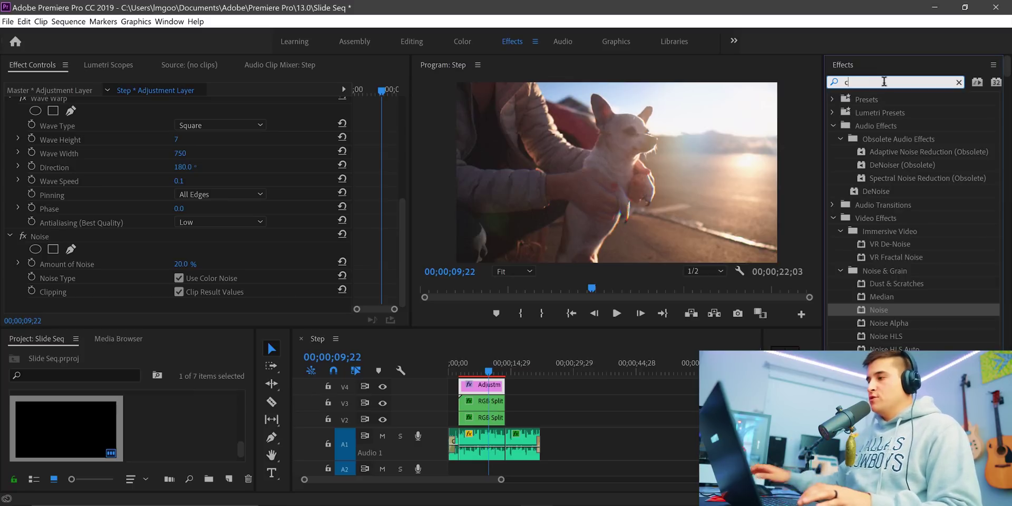
text(crop)
drag(878, 179, 471, 393)
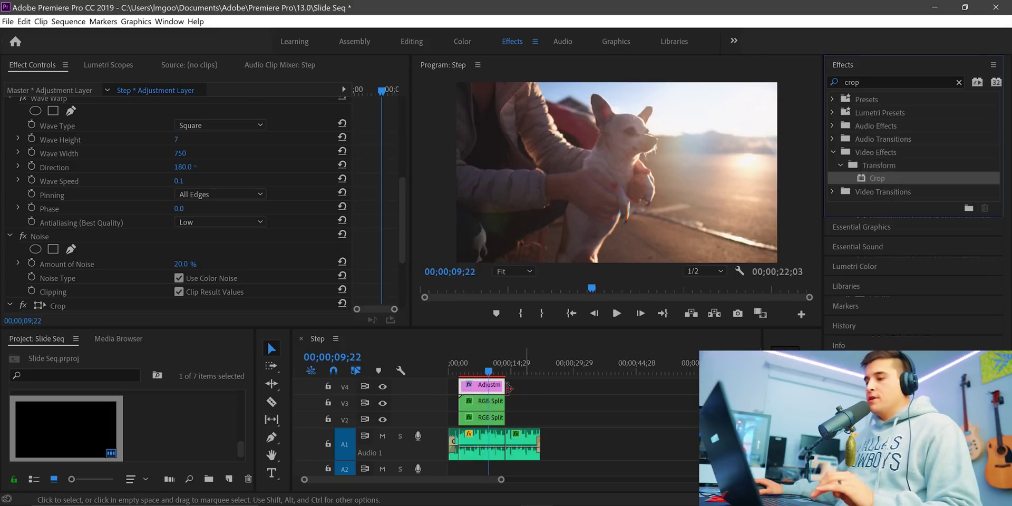
scroll(186, 242, down, 4)
click(180, 241)
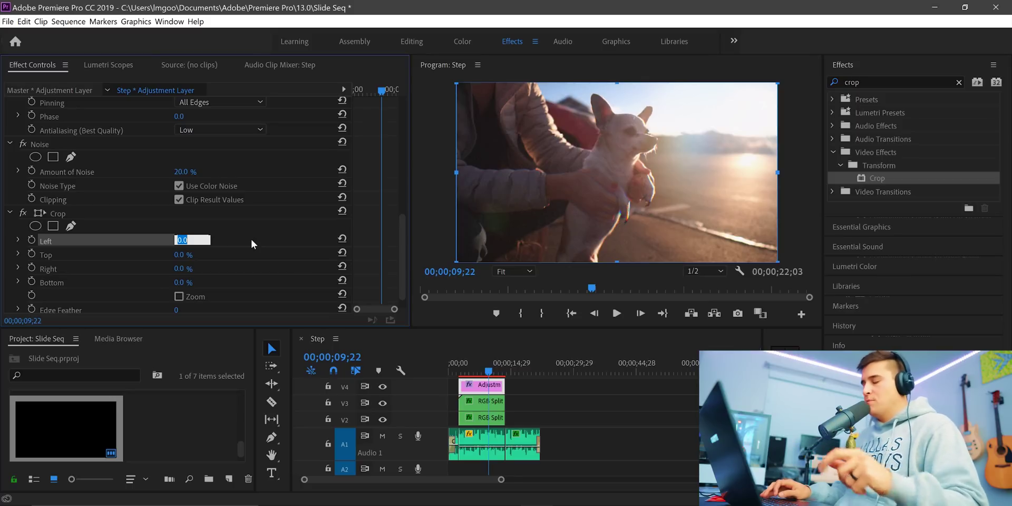
text(10)
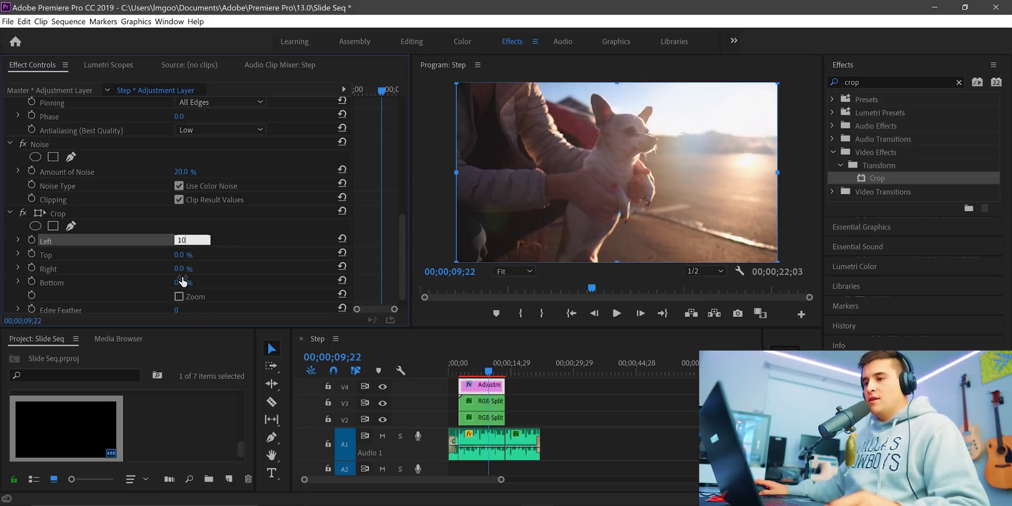
text(10)
key(Return)
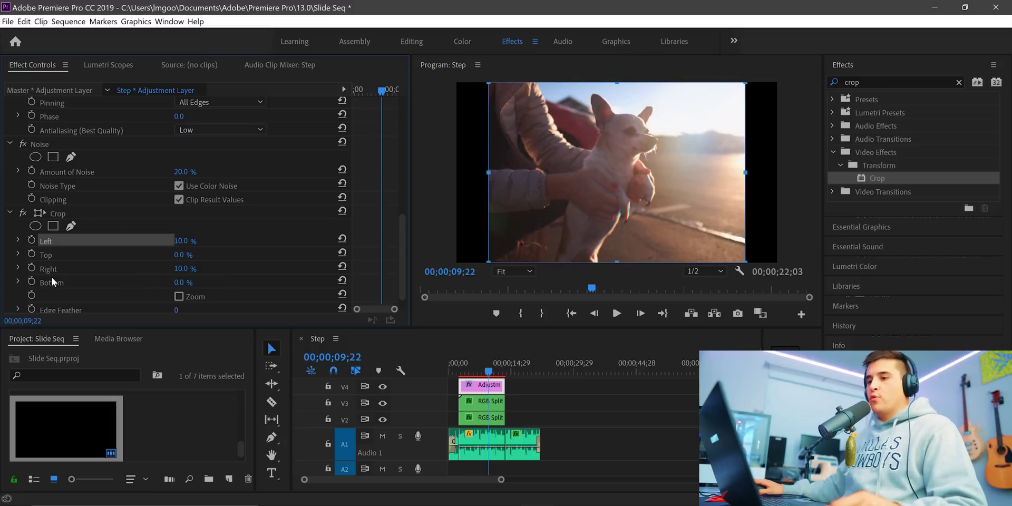
click(808, 164)
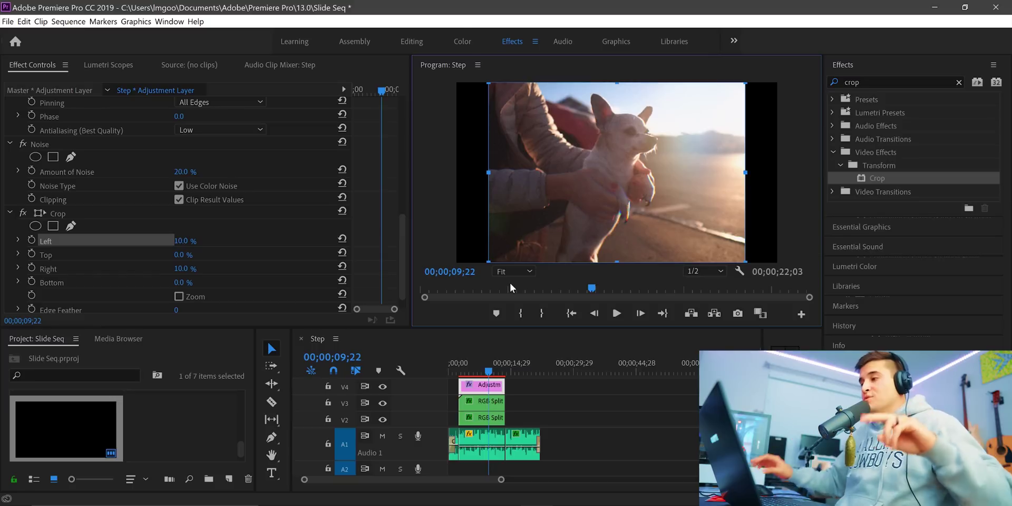
- Switch to the Color workspace and look over the available Lumetri Creative looks for the adjustment layer
click(466, 40)
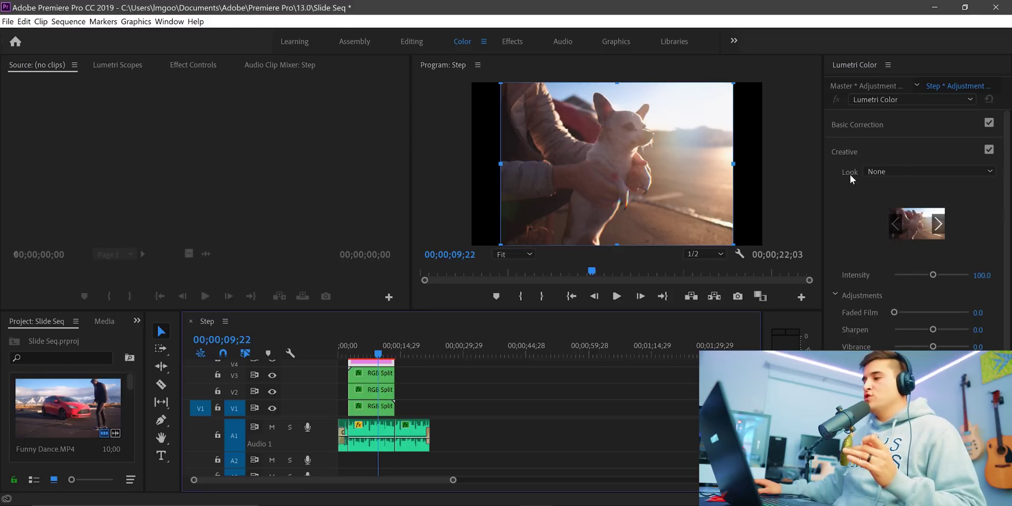
click(882, 172)
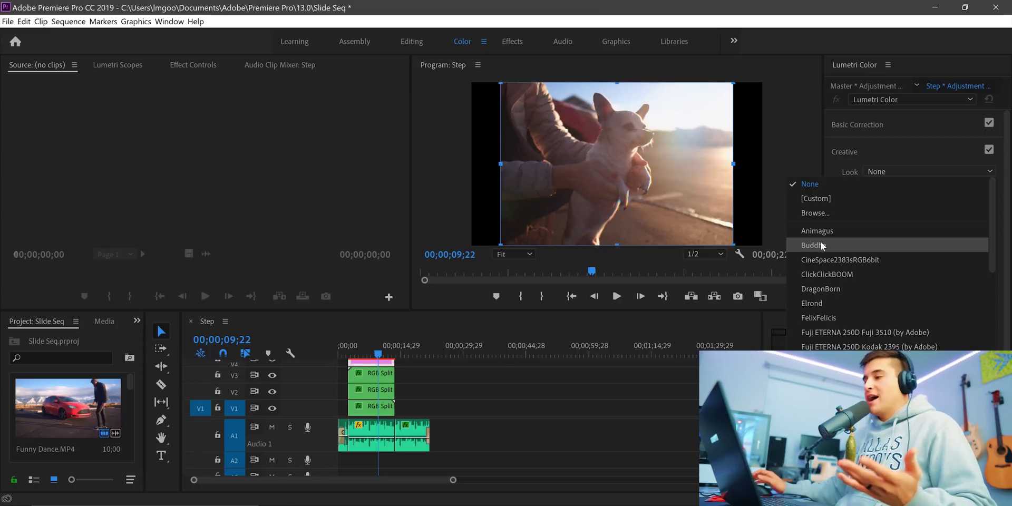
click(787, 117)
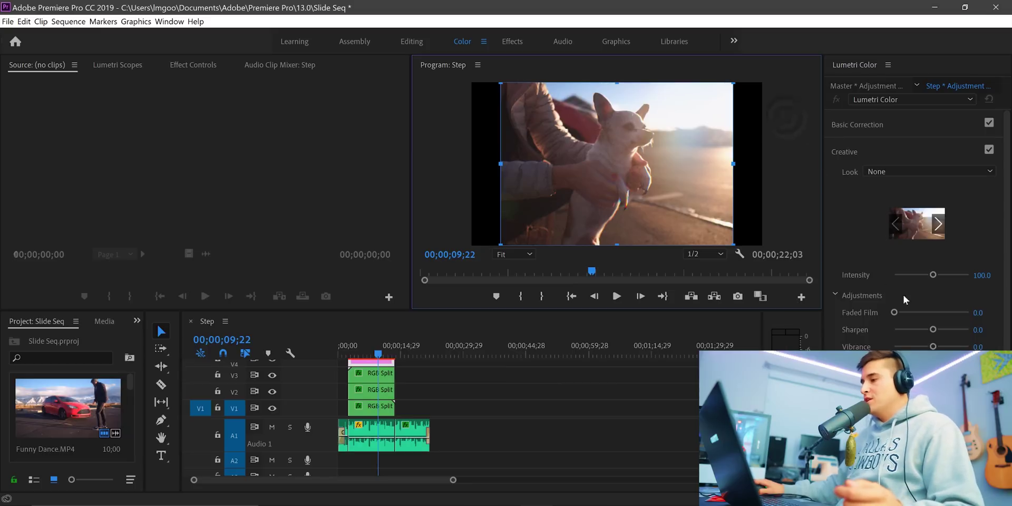
- Try a higher Faded Film amount on the adjustment layer in Lumetri Color, and reset it to 0
drag(895, 314, 917, 322)
double_click(918, 323)
mouse_move(949, 216)
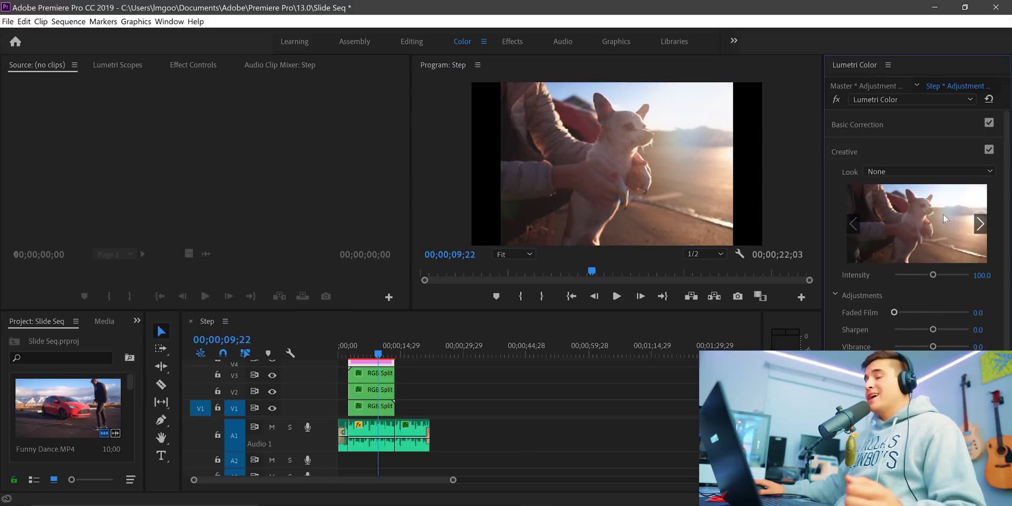
- Apply the DragonBorn creative look to the adjustment layer, set Faded Film to 26.3, and check other frames of the sequence
click(976, 172)
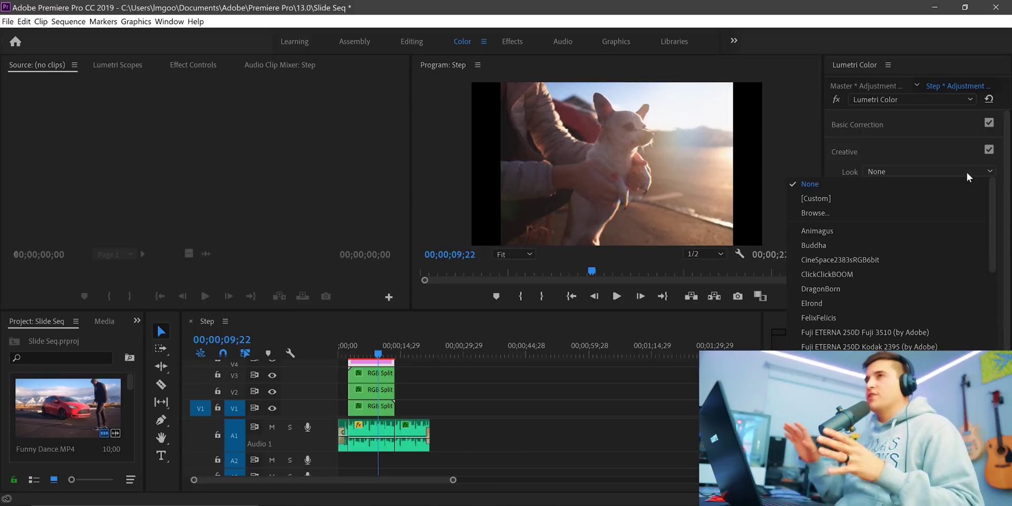
click(836, 289)
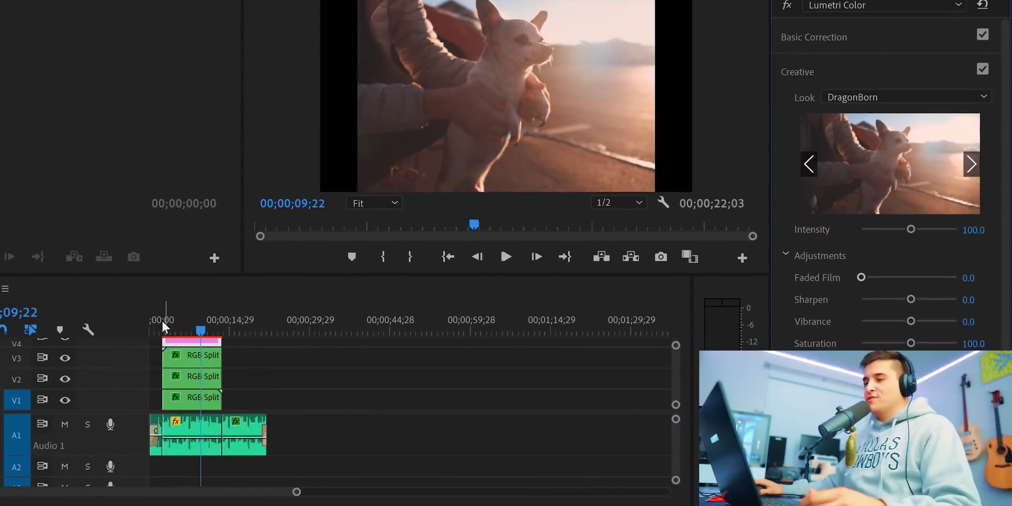
click(173, 331)
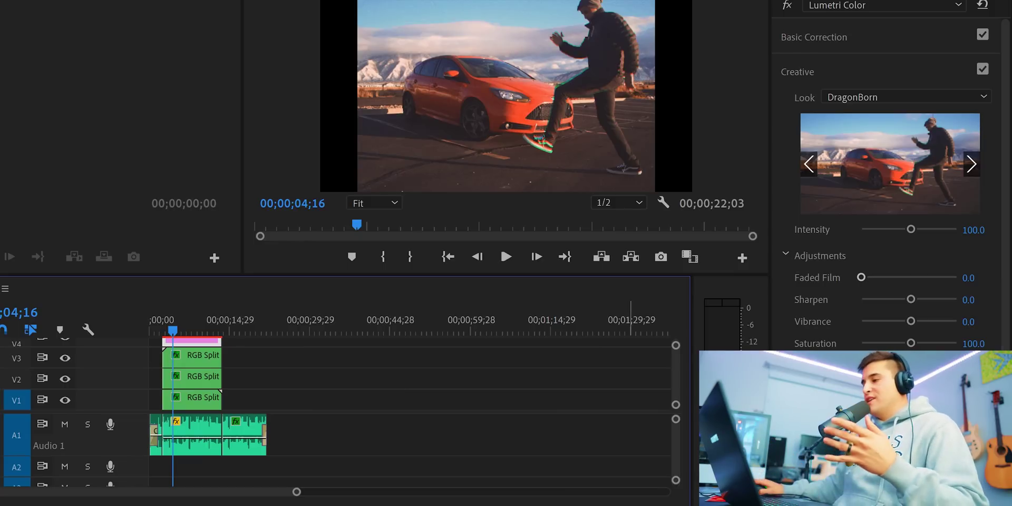
drag(862, 278, 878, 280)
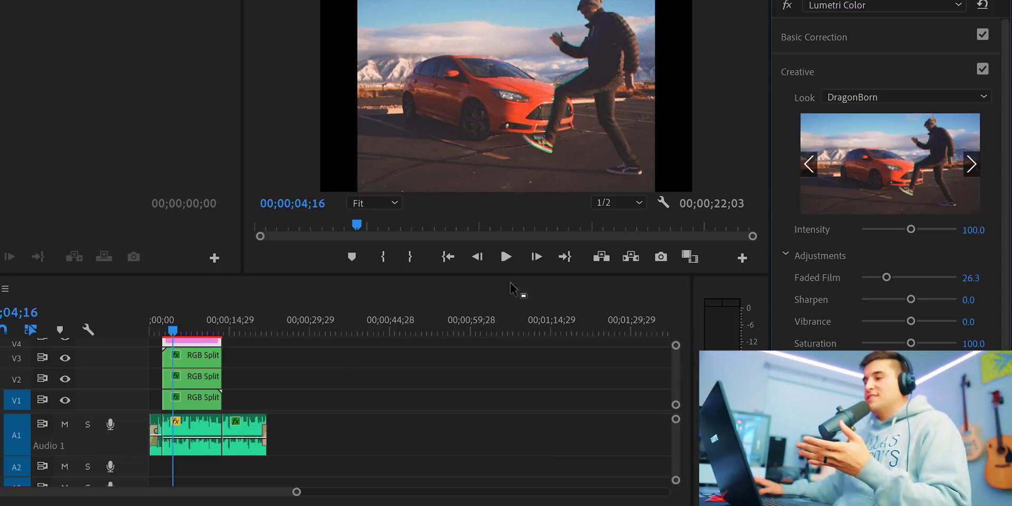
drag(189, 328, 206, 334)
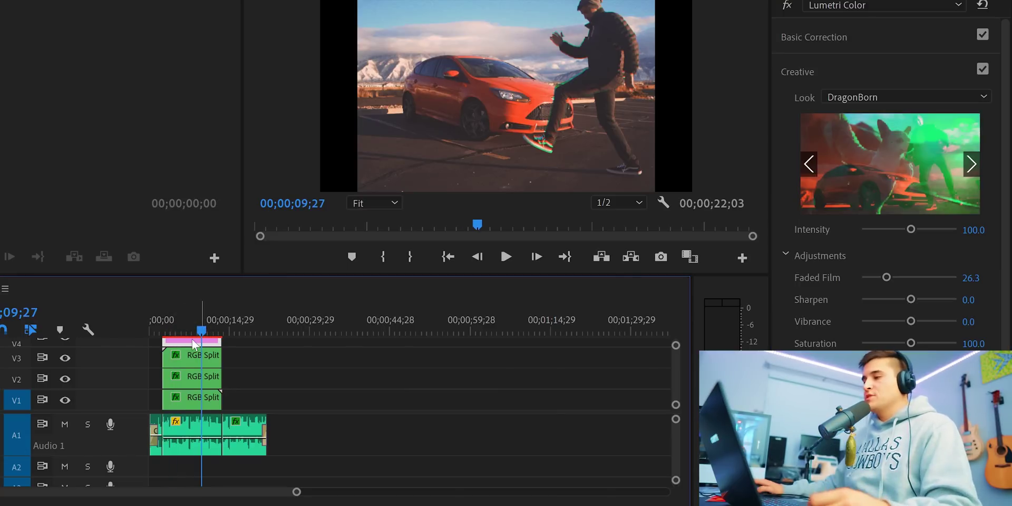
click(213, 328)
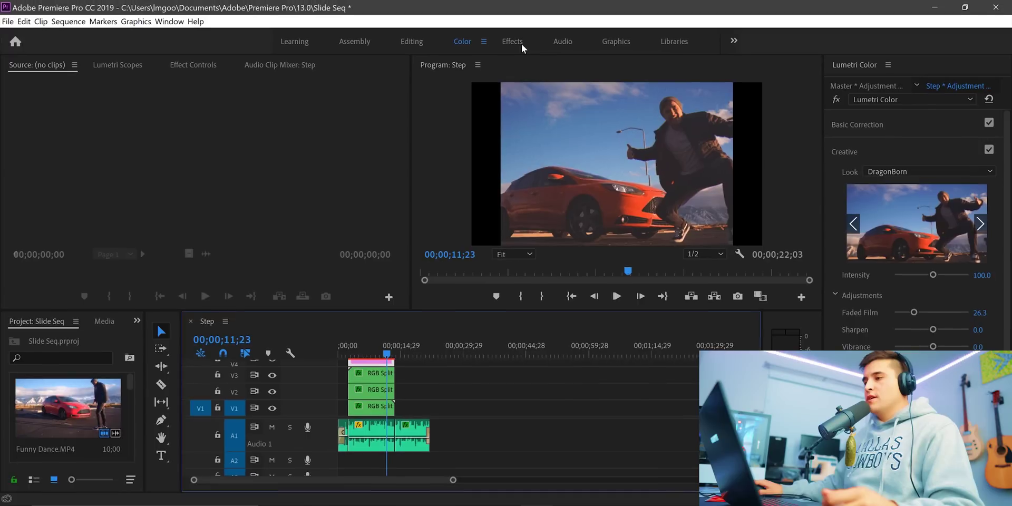
- In the Effects workspace, add a two-line title over the video: YOUR TEXT, with 11.26.18 INSTAGRAM/ and the account handle below
click(517, 42)
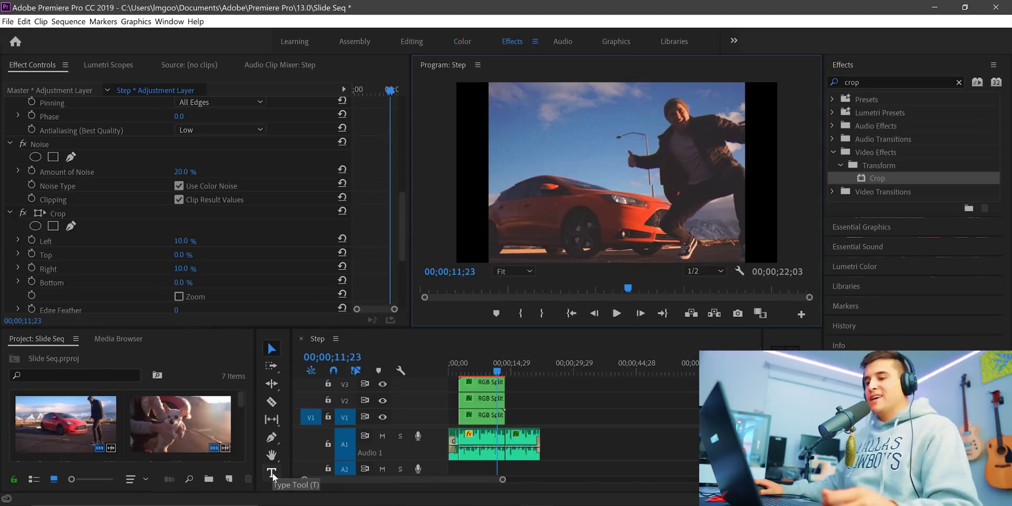
click(272, 473)
click(615, 168)
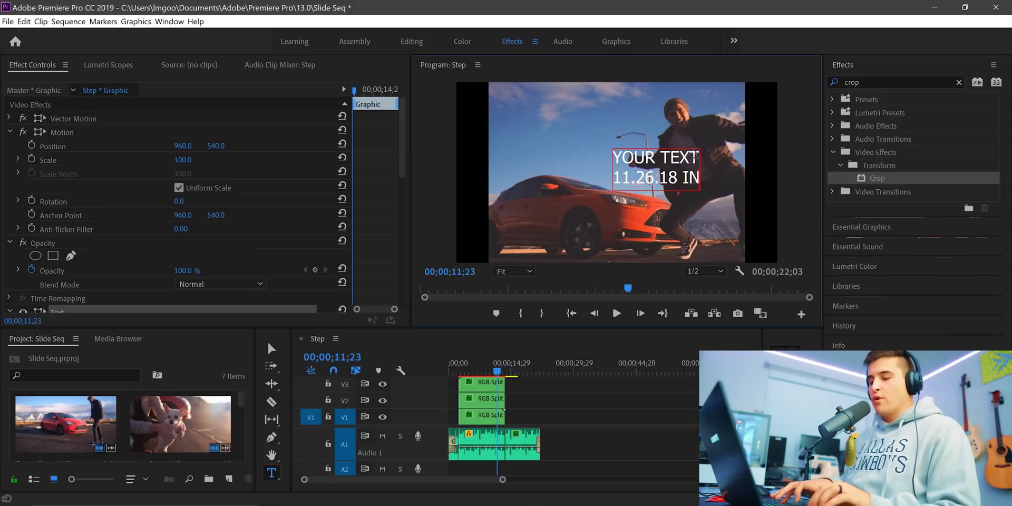
click(696, 154)
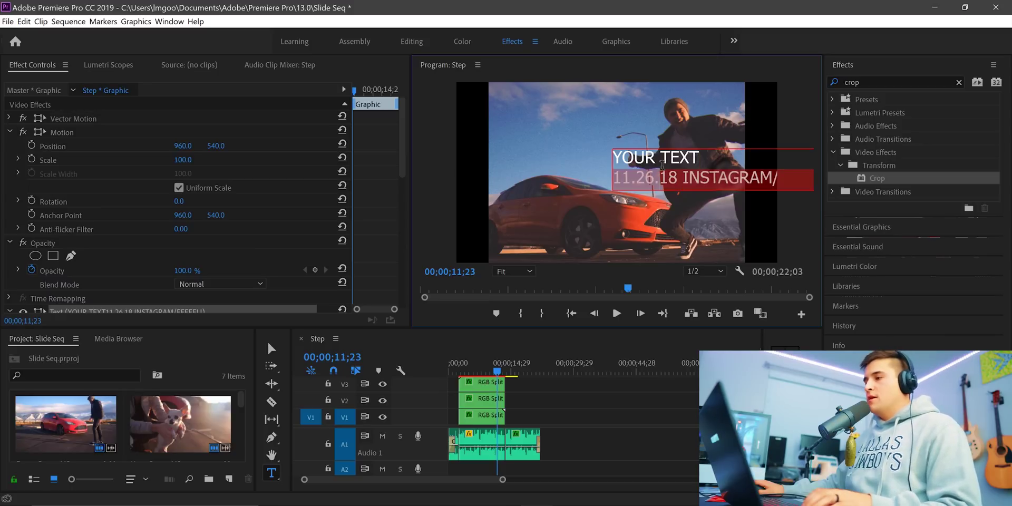
- Reduce the font size of the title's second line to 38
scroll(86, 201, down, 3)
scroll(86, 200, down, 2)
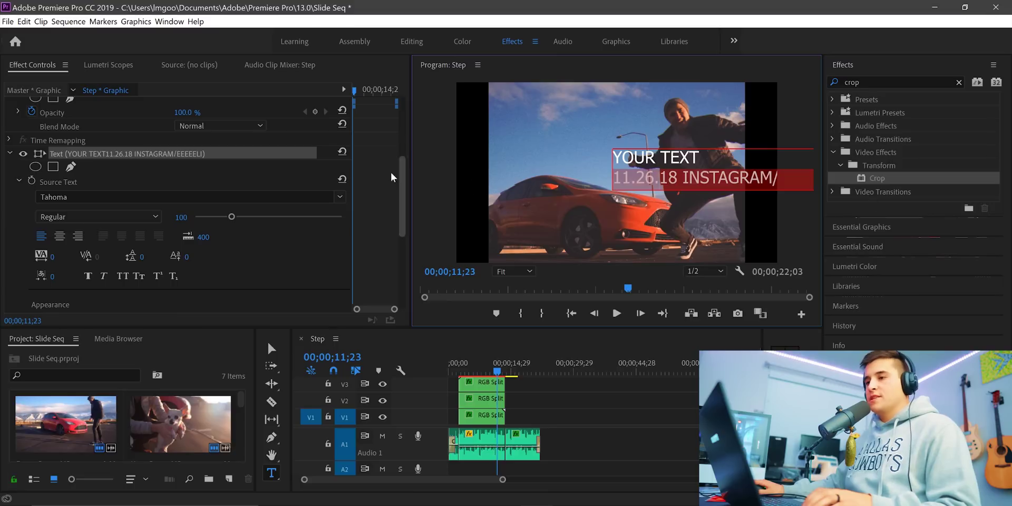
scroll(231, 189, down, 2)
drag(231, 188, 209, 201)
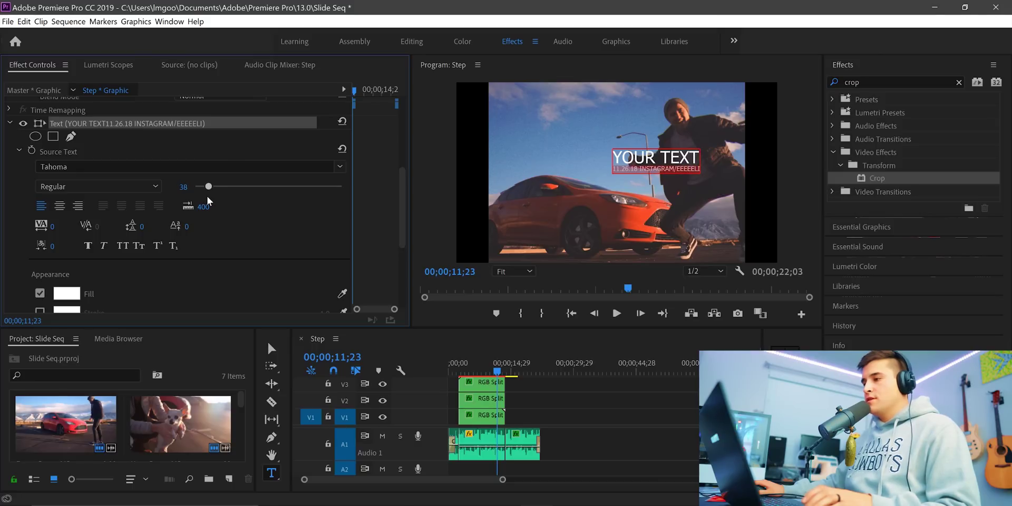
- Change the font of both title lines to FatFrank
key(ctrl+z)
key(ctrl+a)
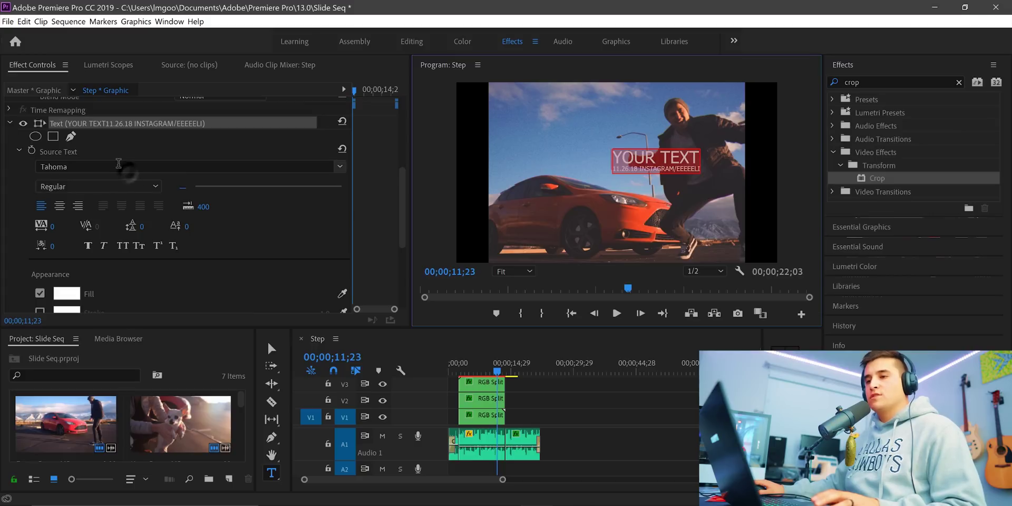
click(98, 166)
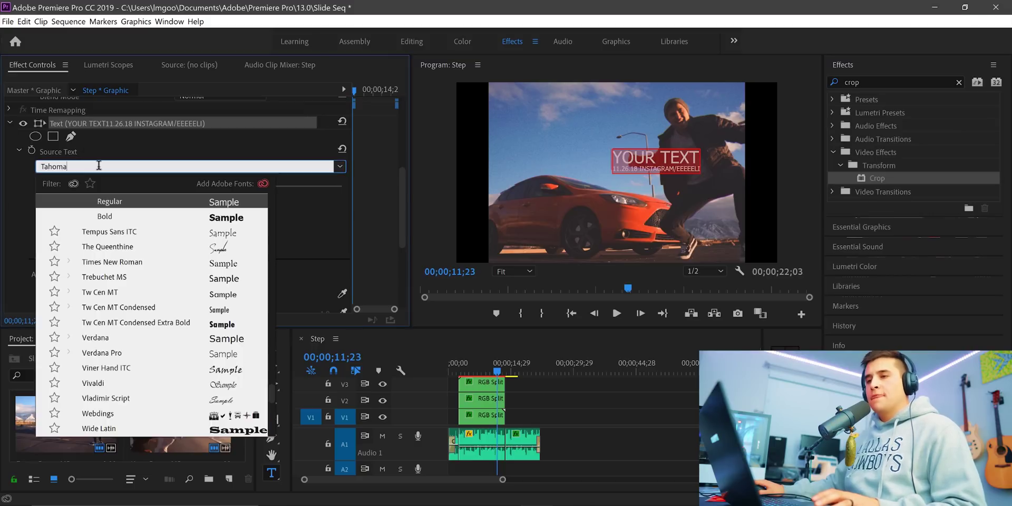
scroll(115, 226, up, 10)
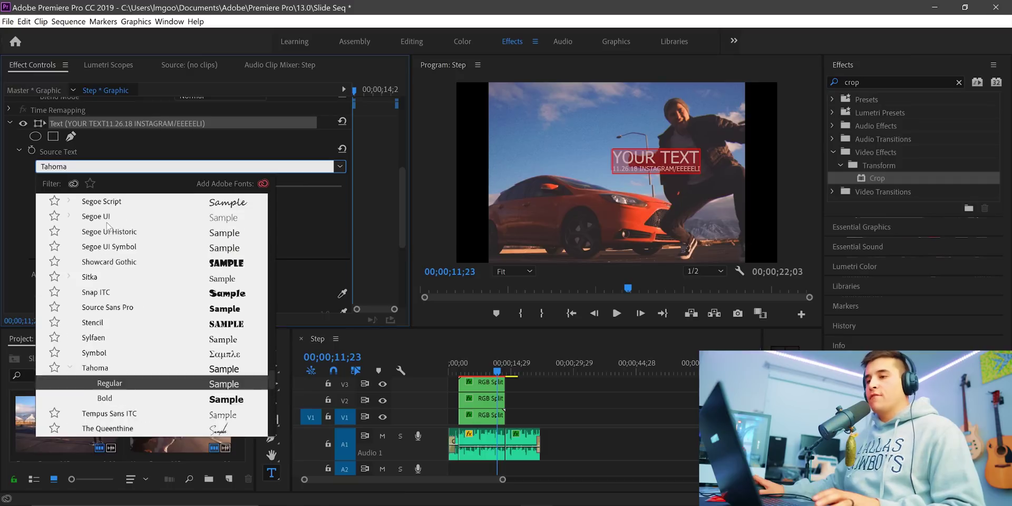
scroll(116, 224, up, 15)
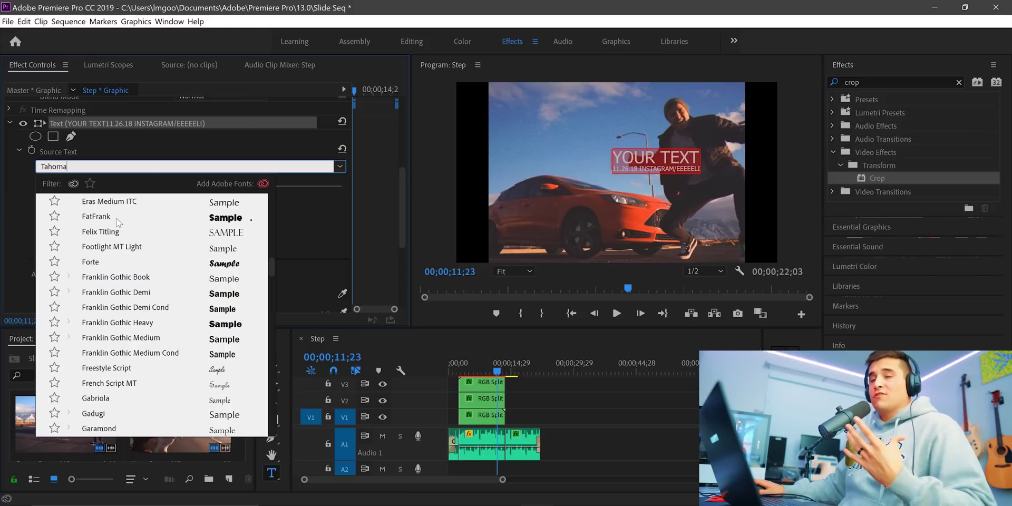
click(117, 219)
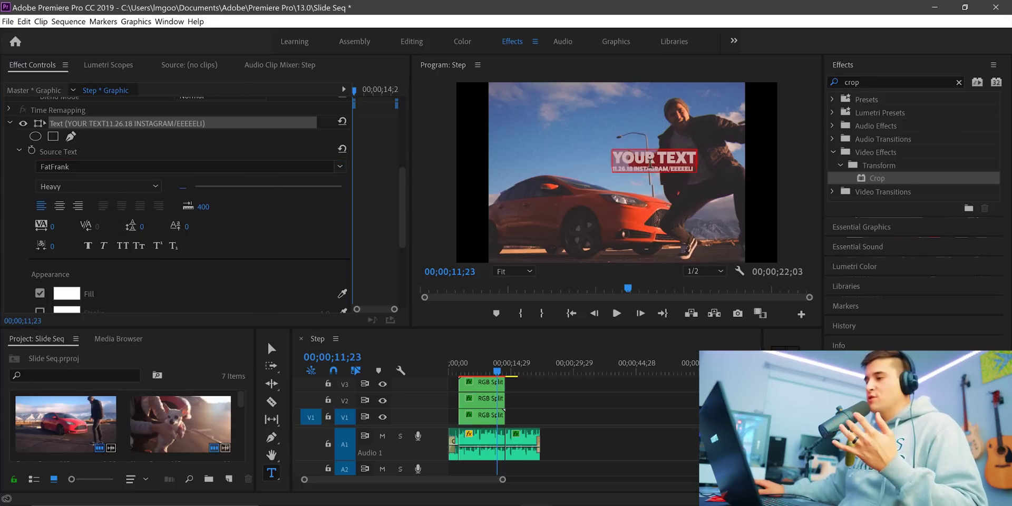
- Center the title and restyle its second line as italic Felix Titling at size 49, shortened to 11.26.18 INSTAGRAM
click(651, 178)
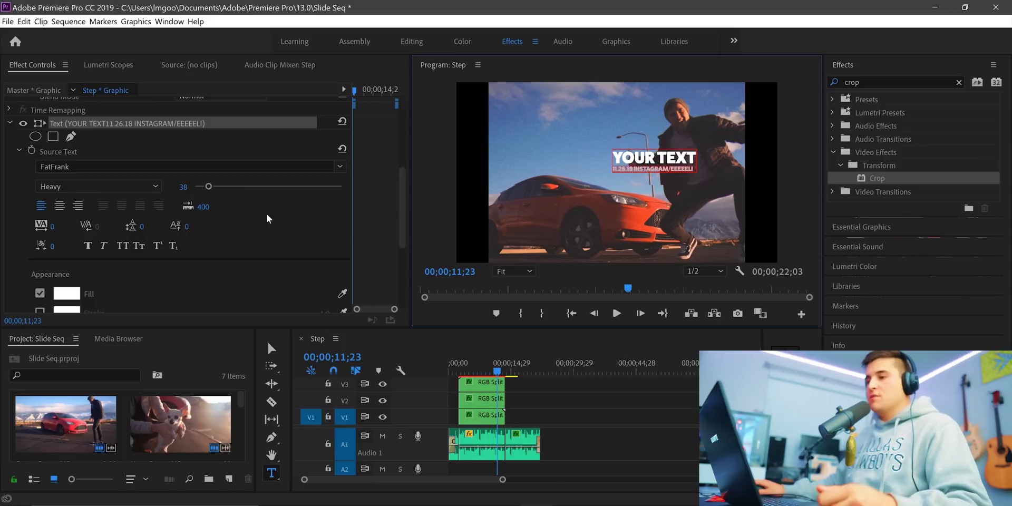
click(77, 206)
click(59, 206)
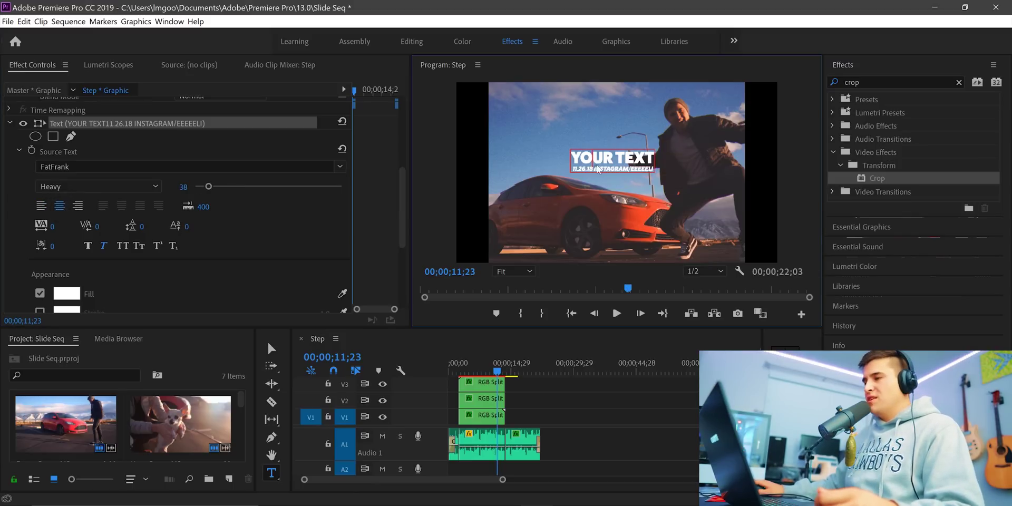
click(243, 167)
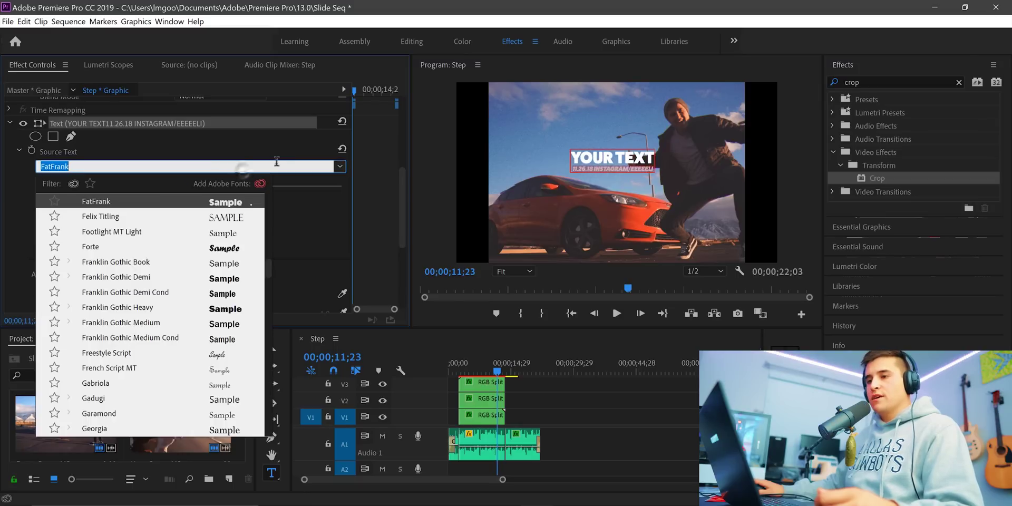
click(162, 218)
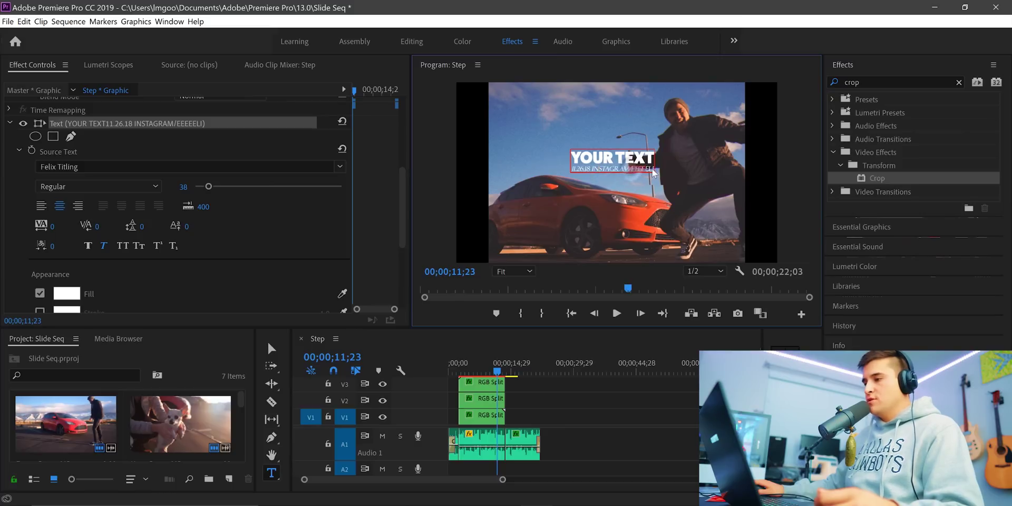
- Fit the title clip on V5 to the same start and end as the adjustment layer below it
click(494, 370)
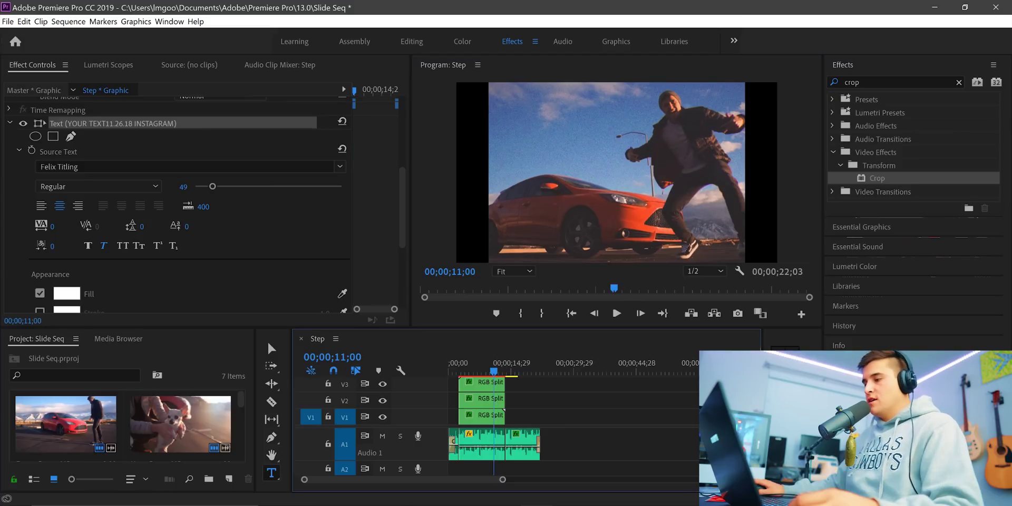
scroll(491, 401, up, 2)
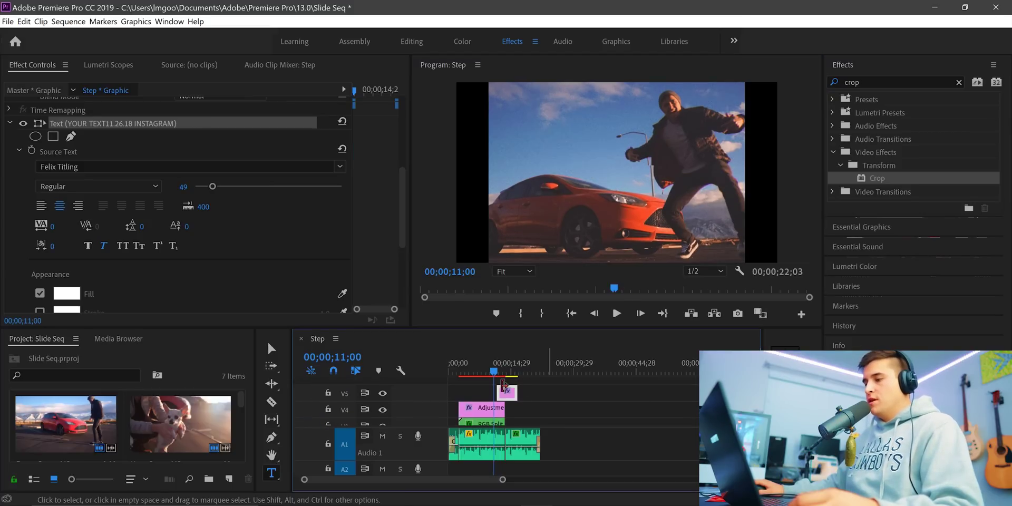
drag(493, 392, 486, 394)
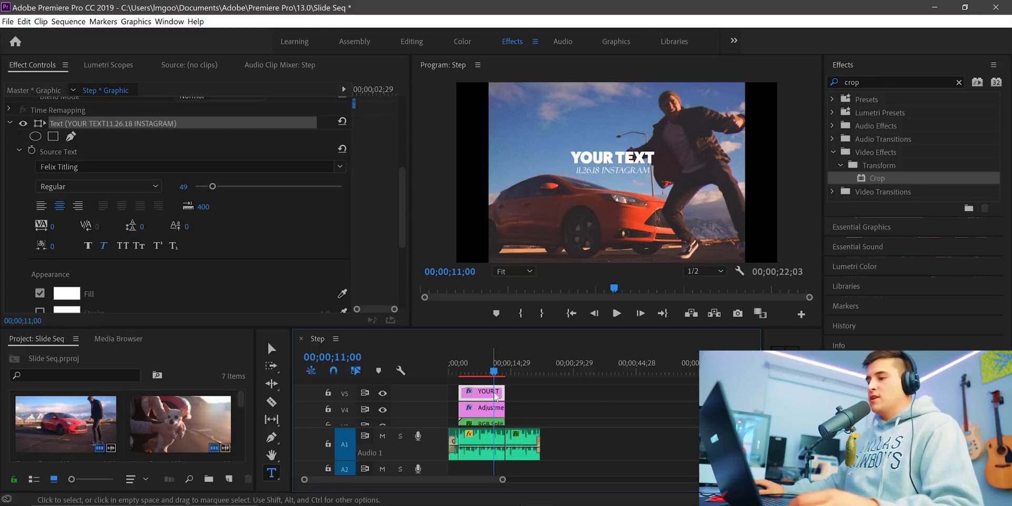
- Reposition the title slightly lower and to the right so it sits near the center of the frame
click(481, 375)
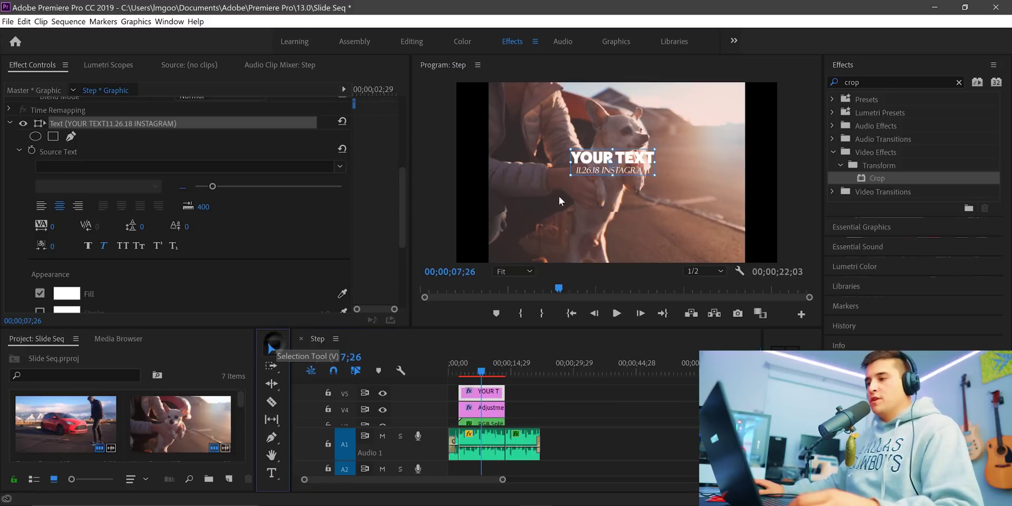
key(v)
click(629, 190)
mouse_move(629, 190)
mouse_down()
mouse_move(627, 177)
mouse_move(635, 186)
mouse_up()
key(Down)
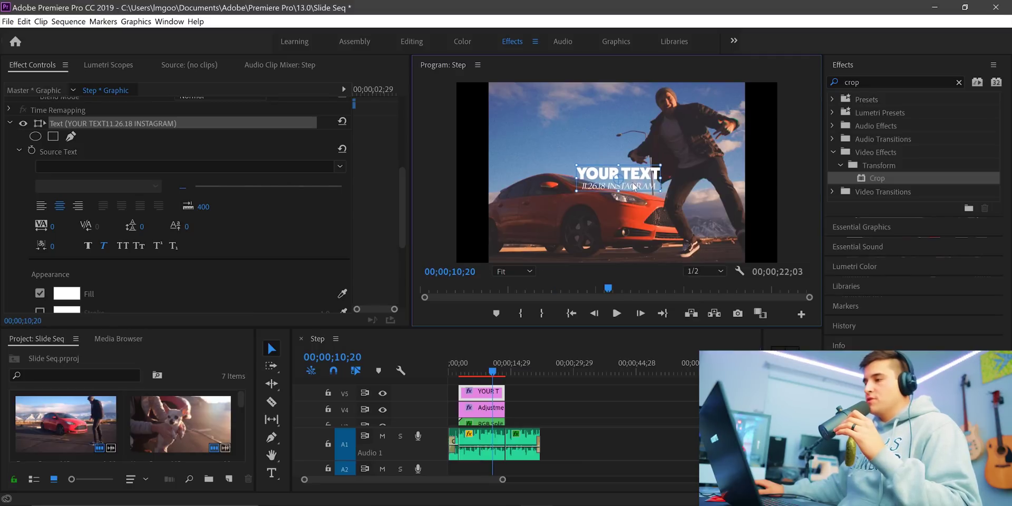
- Restack the timeline so the title clip is on V4 and the adjustment layer is directly above it on V5
click(466, 363)
drag(482, 409, 484, 383)
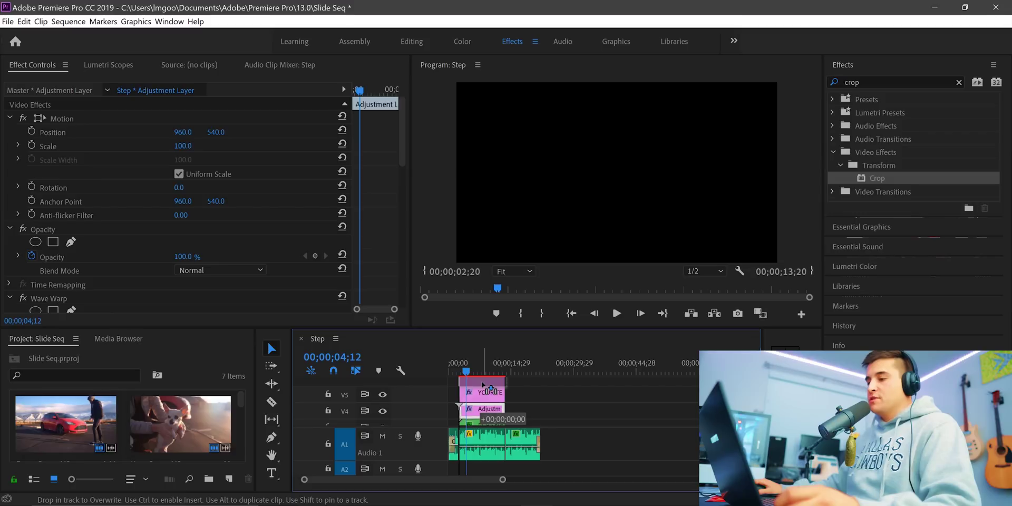
scroll(484, 401, down, 3)
scroll(490, 412, up, 3)
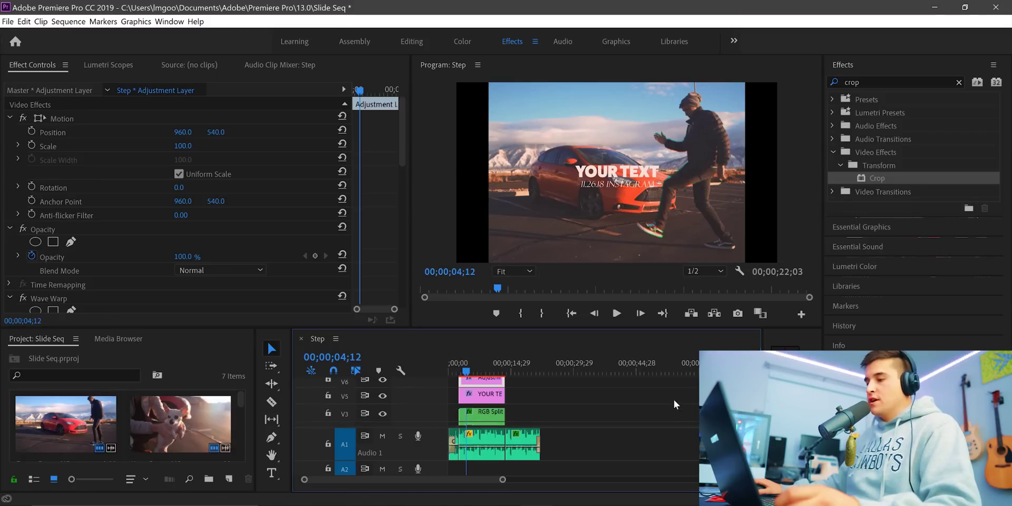
drag(495, 420, 496, 422)
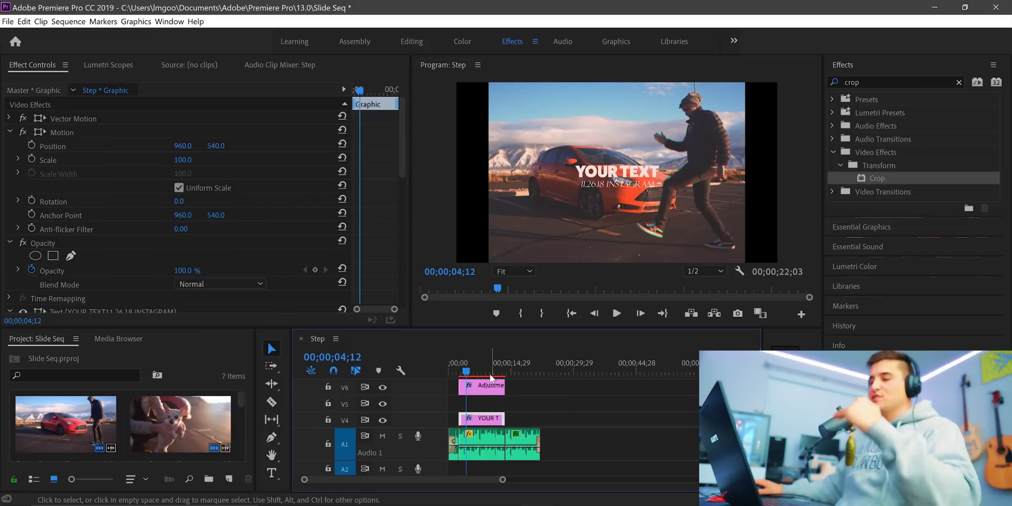
drag(481, 389, 480, 403)
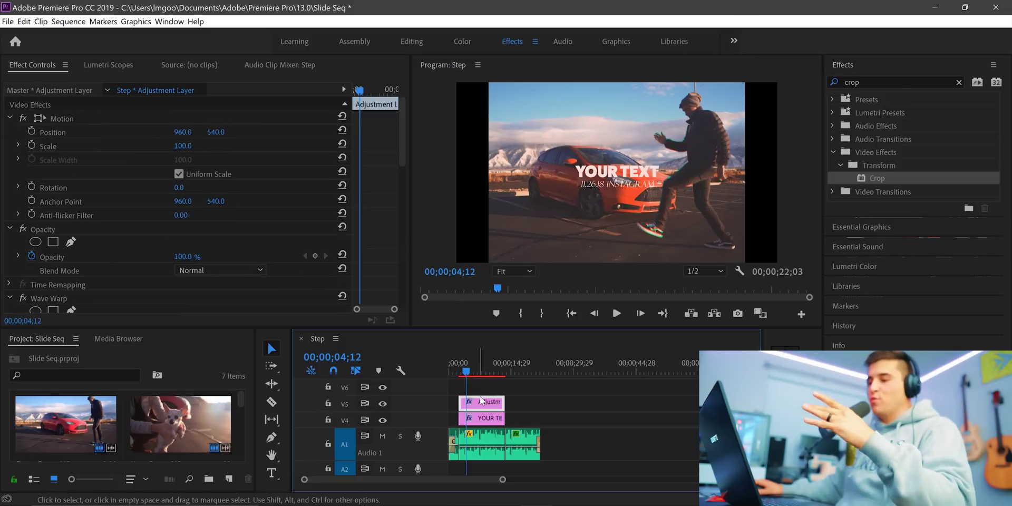
key(equal)
key(equal)
key(equal)
key(equal)
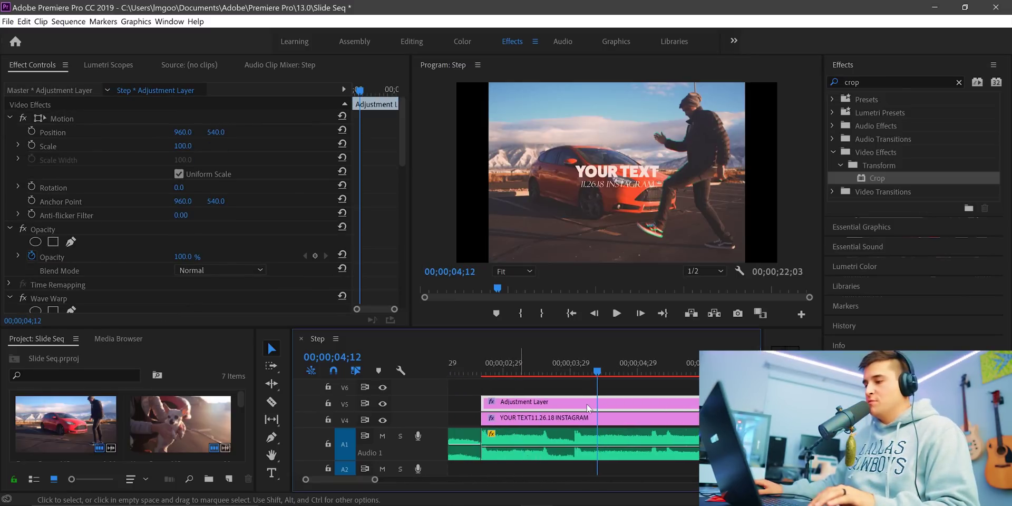
key(minus)
key(minus)
key(minus)
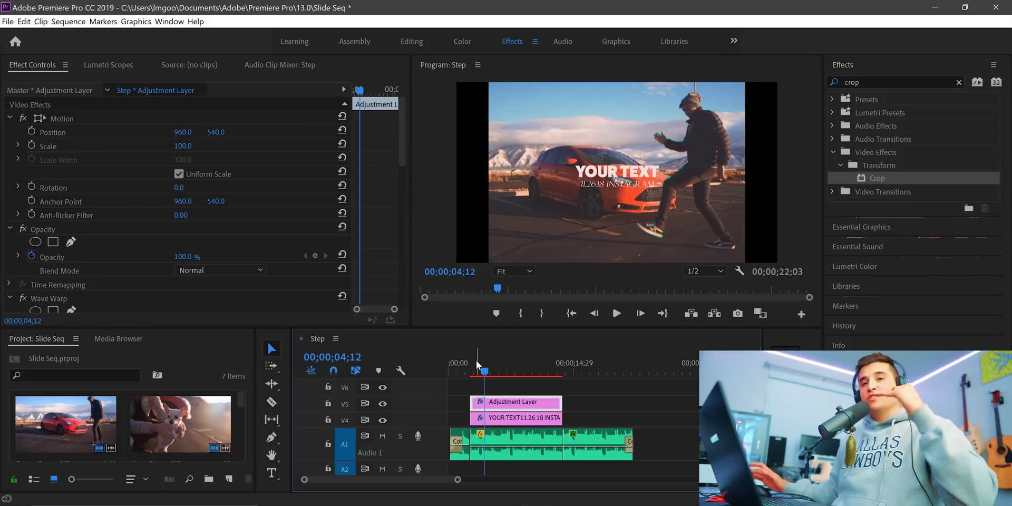
- Play the sequence from its start in a maximized Program monitor to review the result, and return to the normal layout
drag(486, 371, 493, 370)
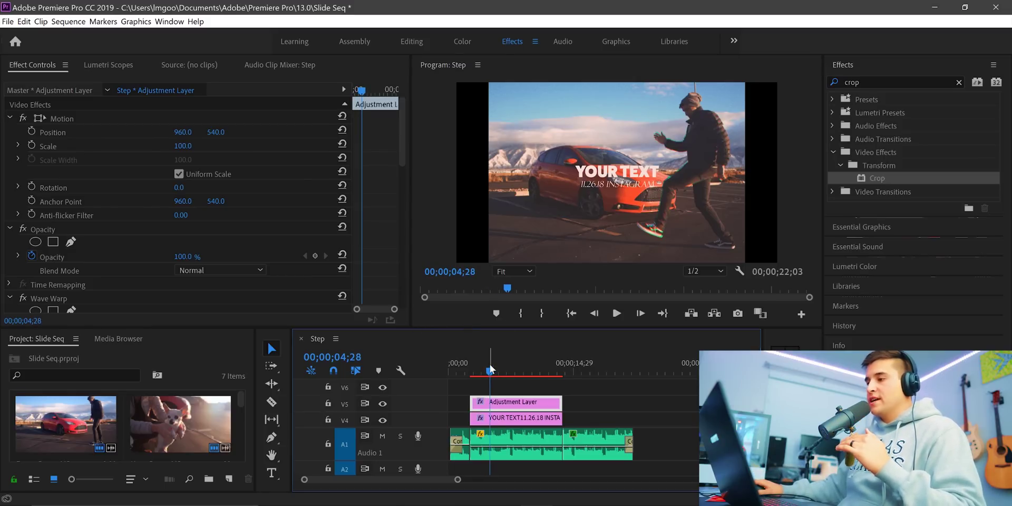
click(572, 313)
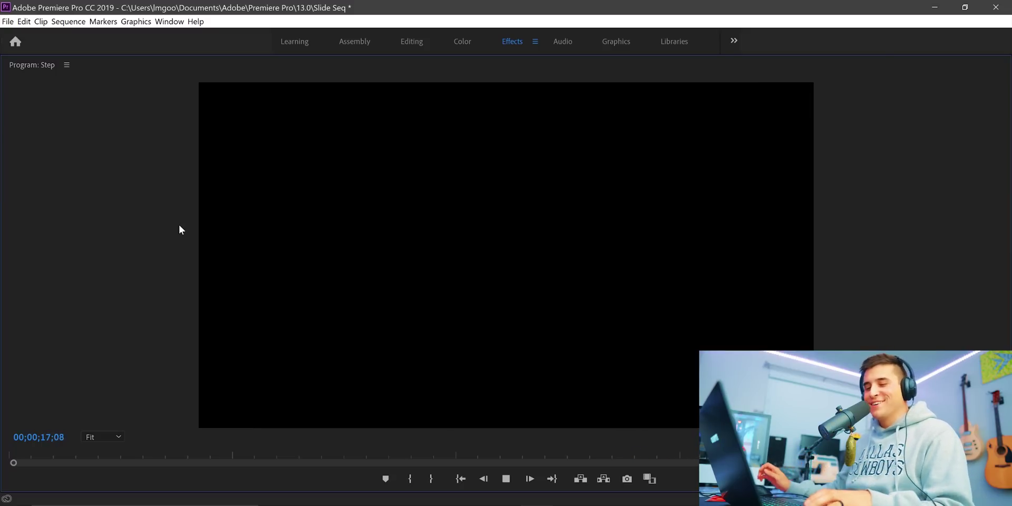
key(space)
key(grave)
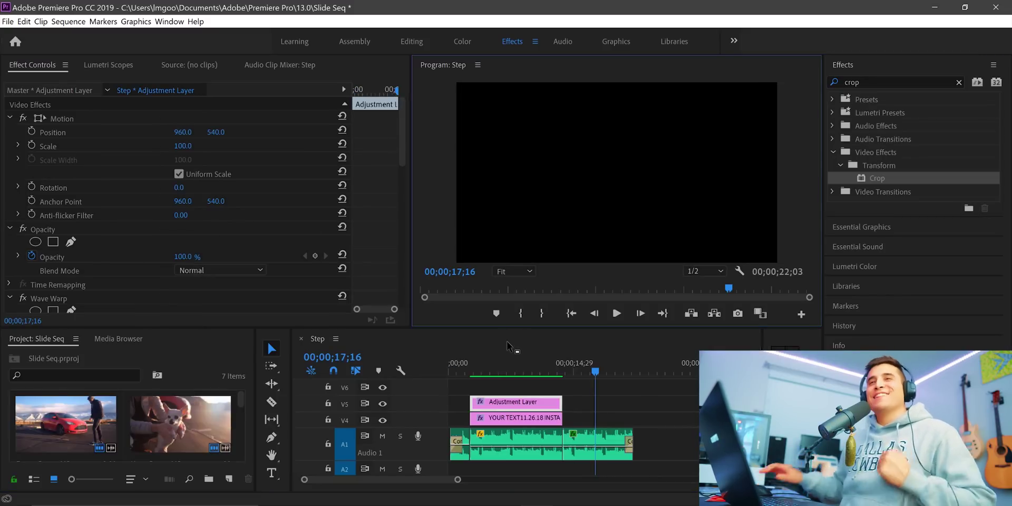